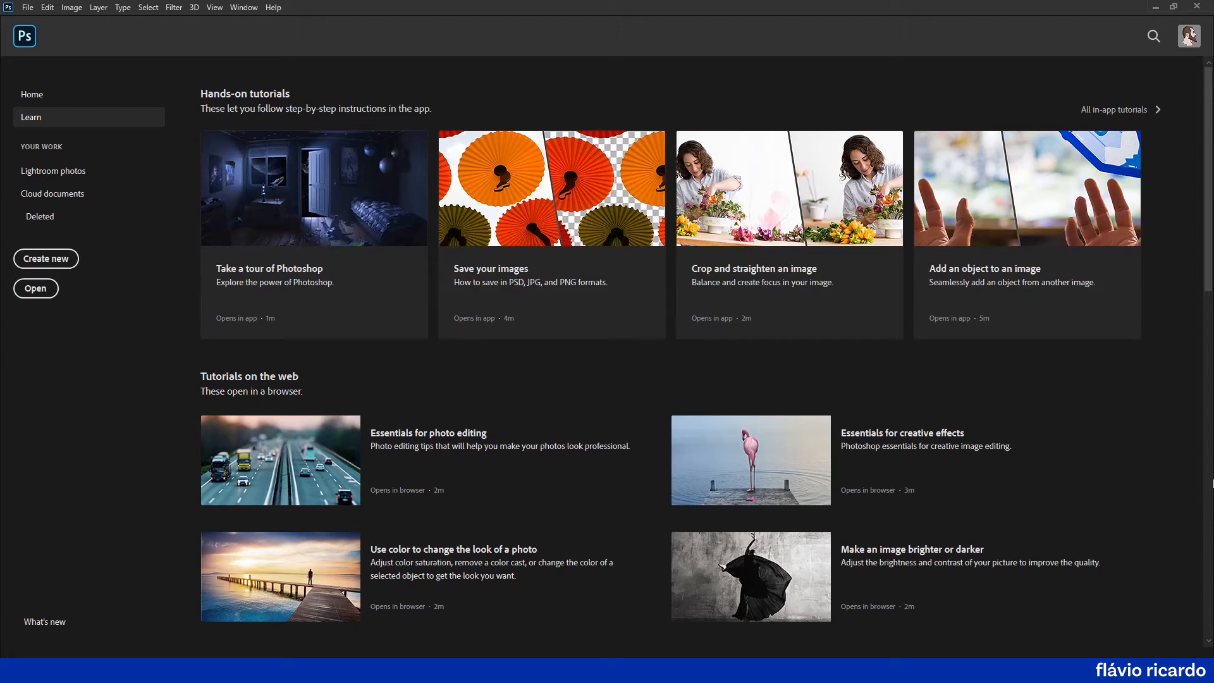
# - Open the Unsplash JPG portrait of the laughing man in the teal football shirt
pyautogui.click(46, 294)
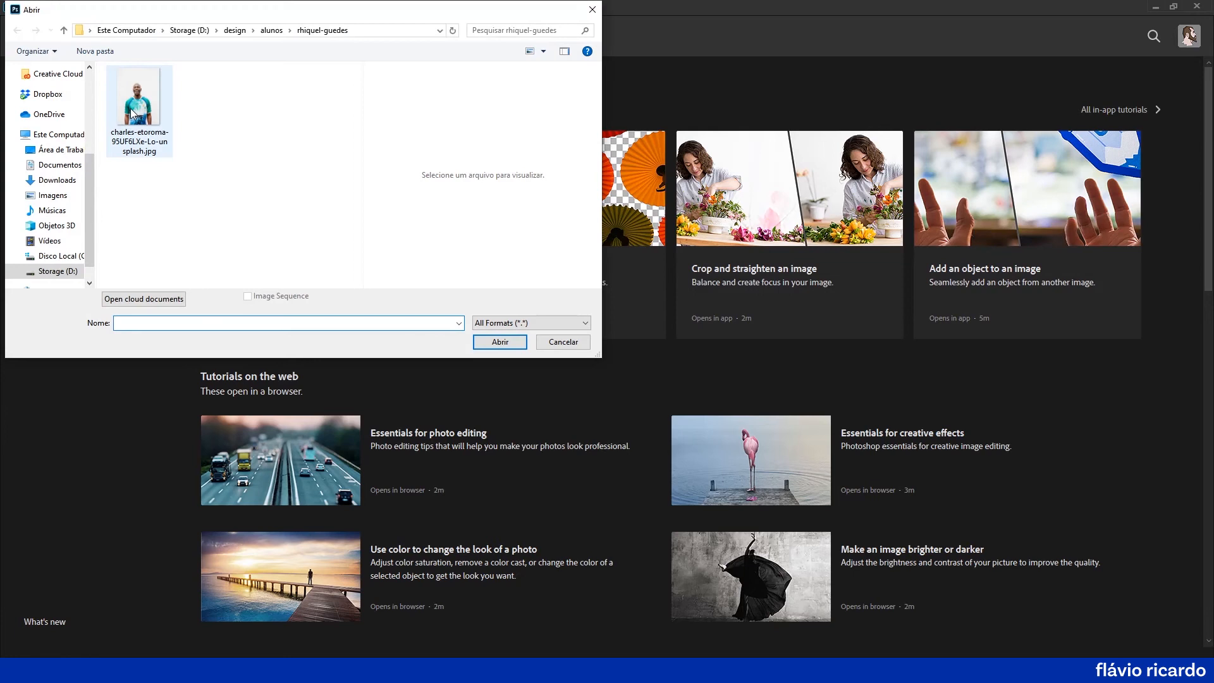
pyautogui.doubleClick(135, 113)
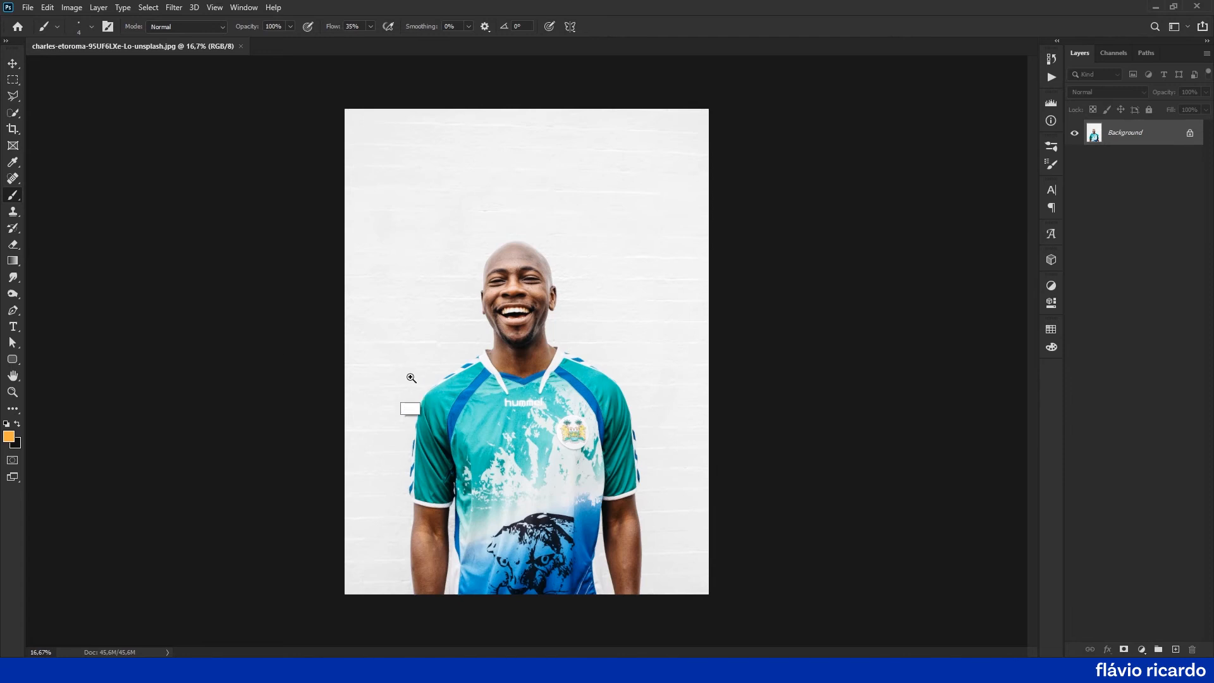
pyautogui.moveTo(406, 371); pyautogui.dragTo(531, 393)
pyautogui.moveTo(662, 448); pyautogui.dragTo(382, 87)
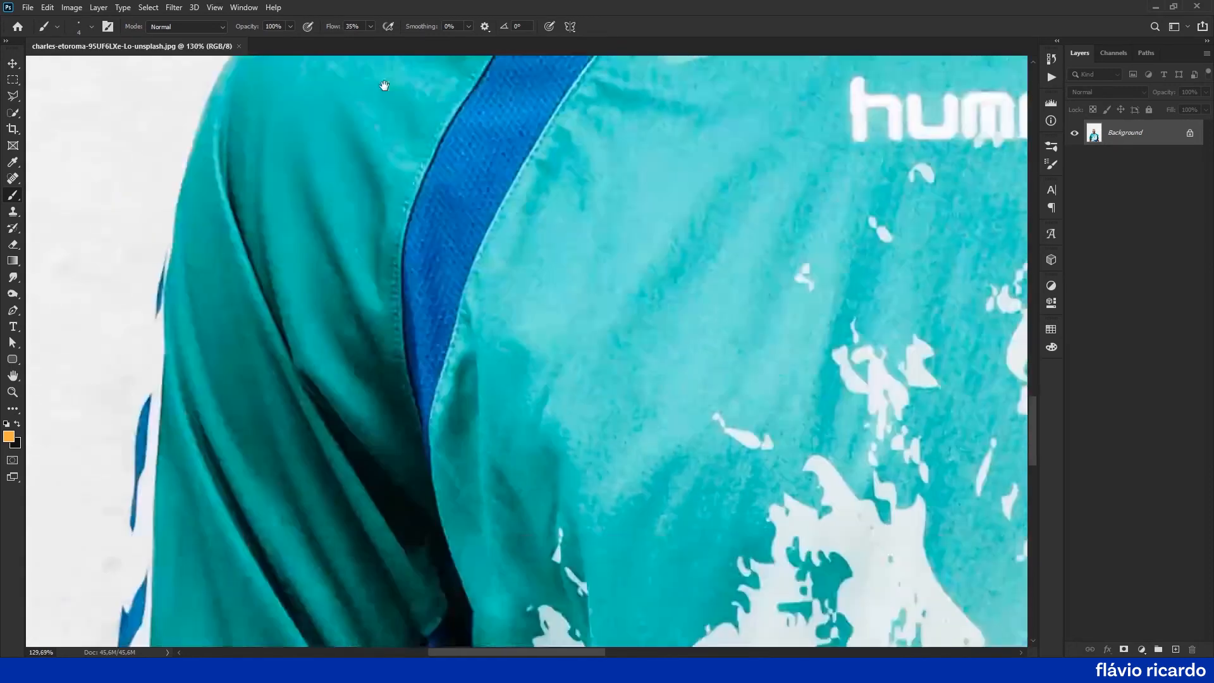
pyautogui.moveTo(398, 537); pyautogui.dragTo(558, 160)
pyautogui.moveTo(336, 569); pyautogui.dragTo(371, 203)
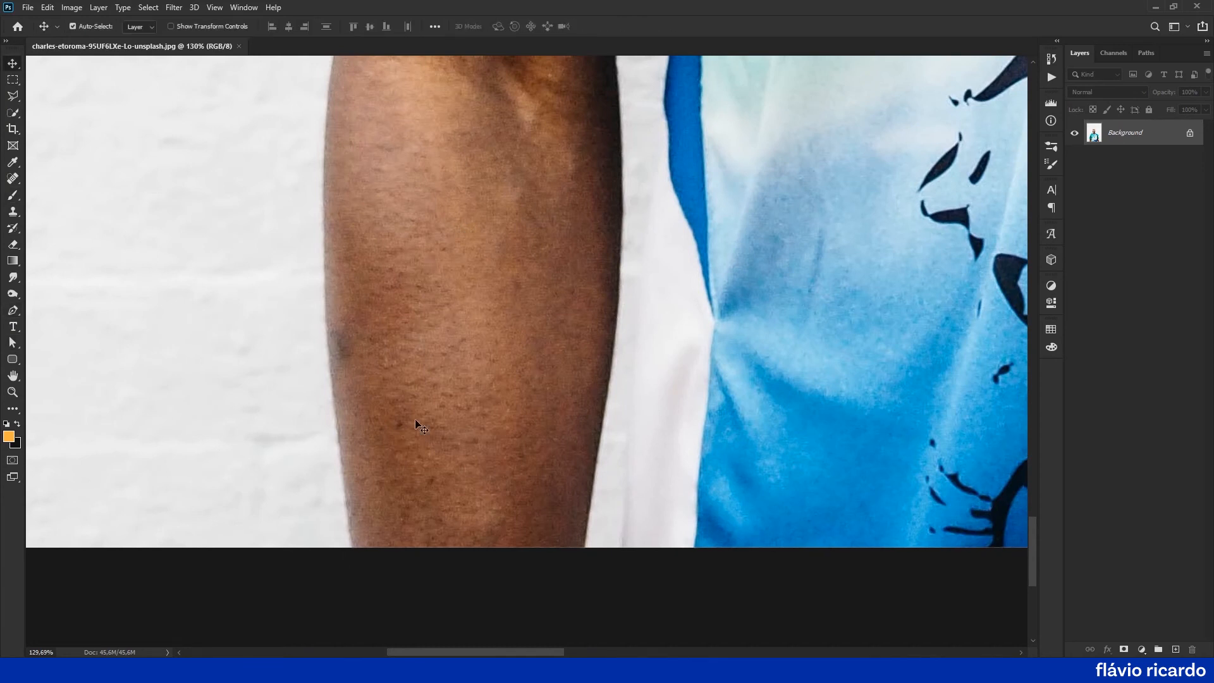
pyautogui.hotkey('ctrl', '0')
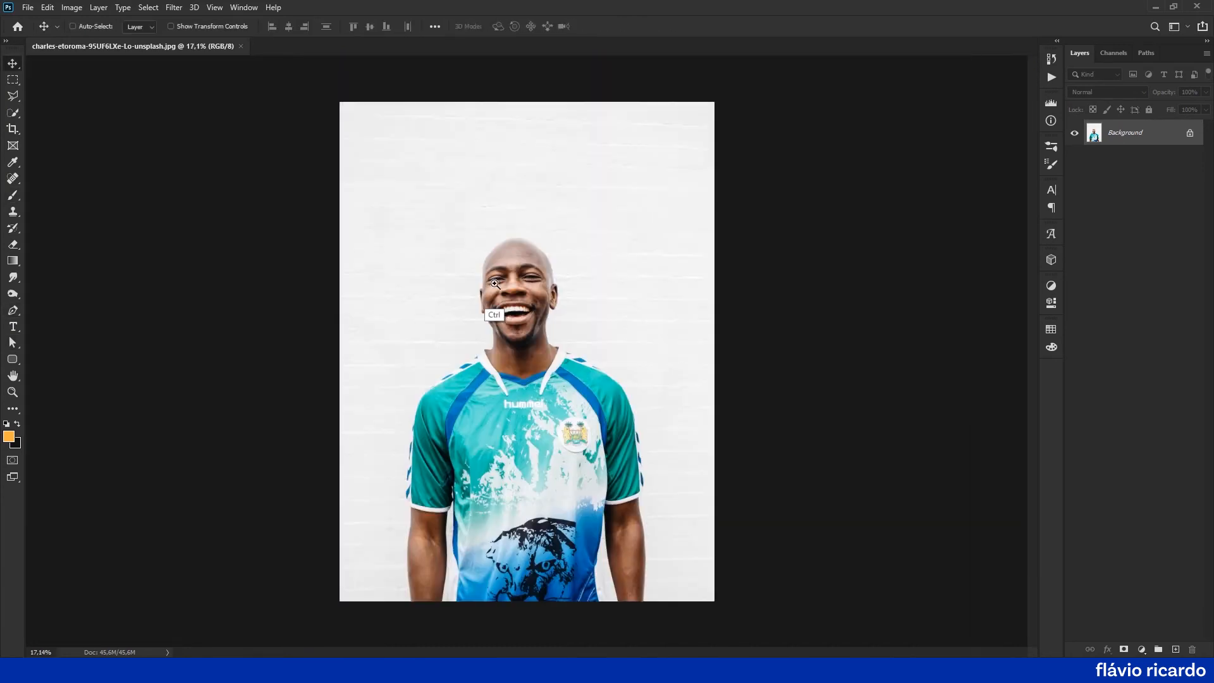
# - Select the man from his head down to the photo's lower edge with the Object Selection tool
pyautogui.click(13, 114)
pyautogui.click(64, 112)
pyautogui.moveTo(373, 206); pyautogui.dragTo(692, 645)
# - Add the missed rim of the bald head to the selection with the Polygonal Lasso, tracing from the left temple over the crown to the right ear
pyautogui.moveTo(478, 243)
pyautogui.mouseDown()
pyautogui.moveTo(685, 339)
pyautogui.moveTo(740, 337)
pyautogui.mouseUp()
pyautogui.press('l')
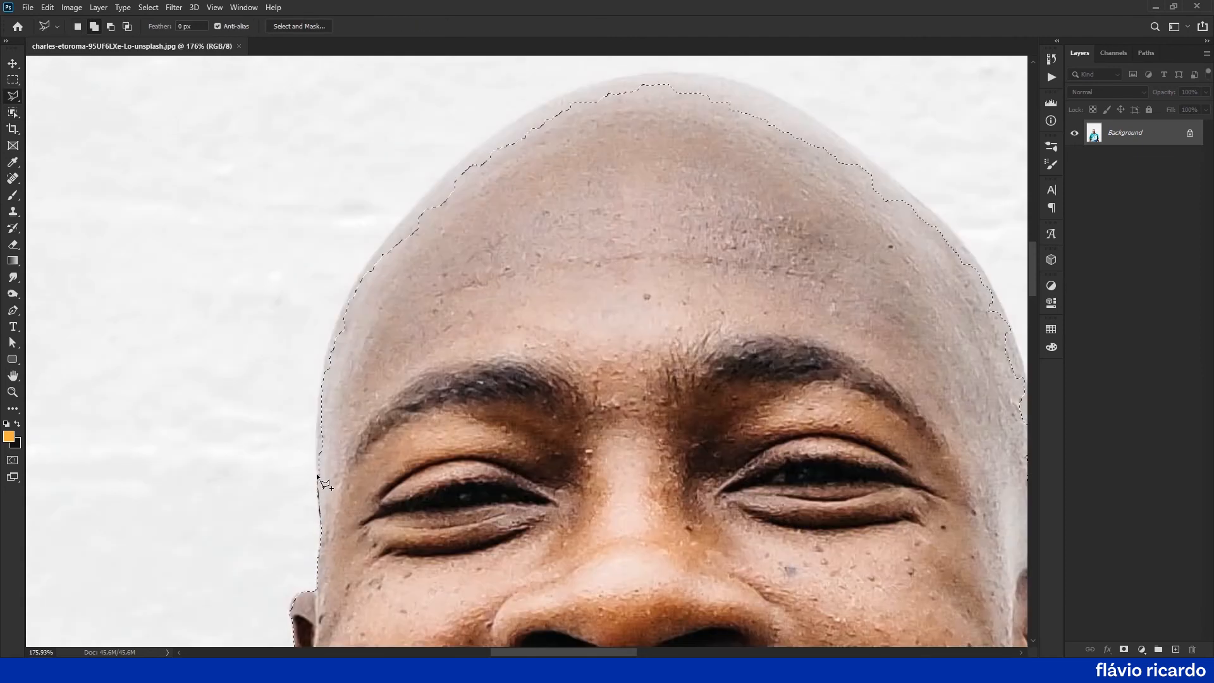
pyautogui.click(316, 476)
pyautogui.click(315, 428)
pyautogui.click(318, 394)
pyautogui.click(327, 349)
pyautogui.click(341, 310)
pyautogui.click(355, 281)
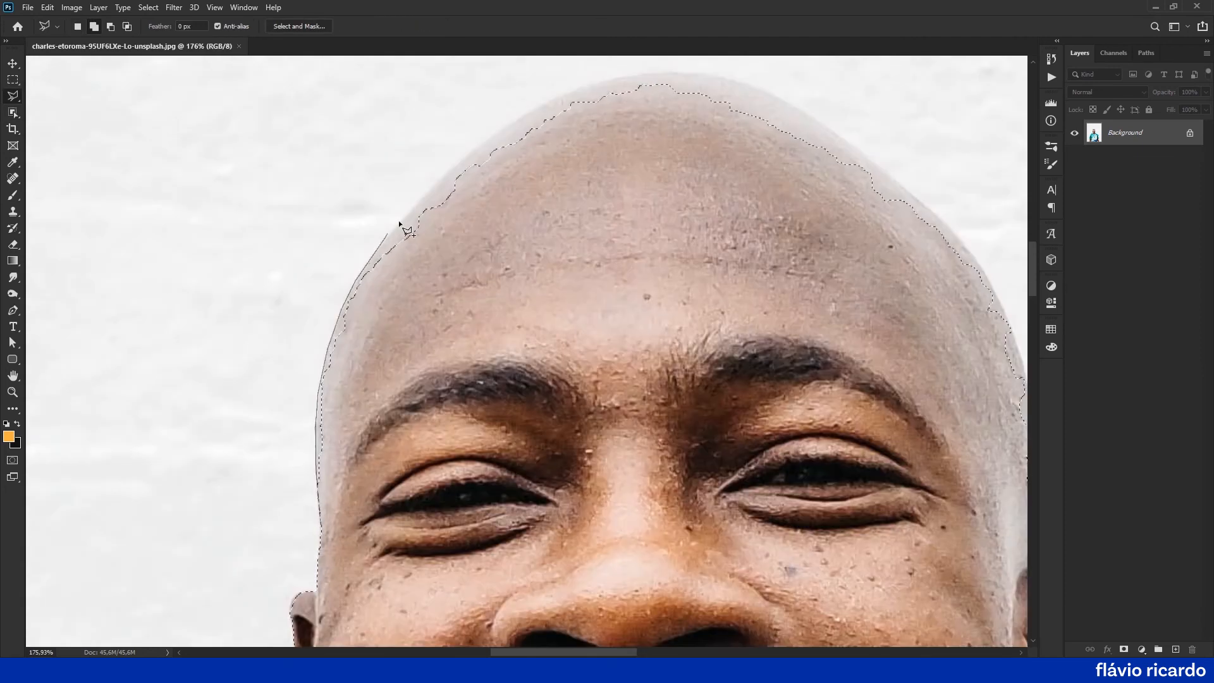
pyautogui.click(415, 205)
pyautogui.click(464, 158)
pyautogui.click(570, 92)
pyautogui.click(645, 74)
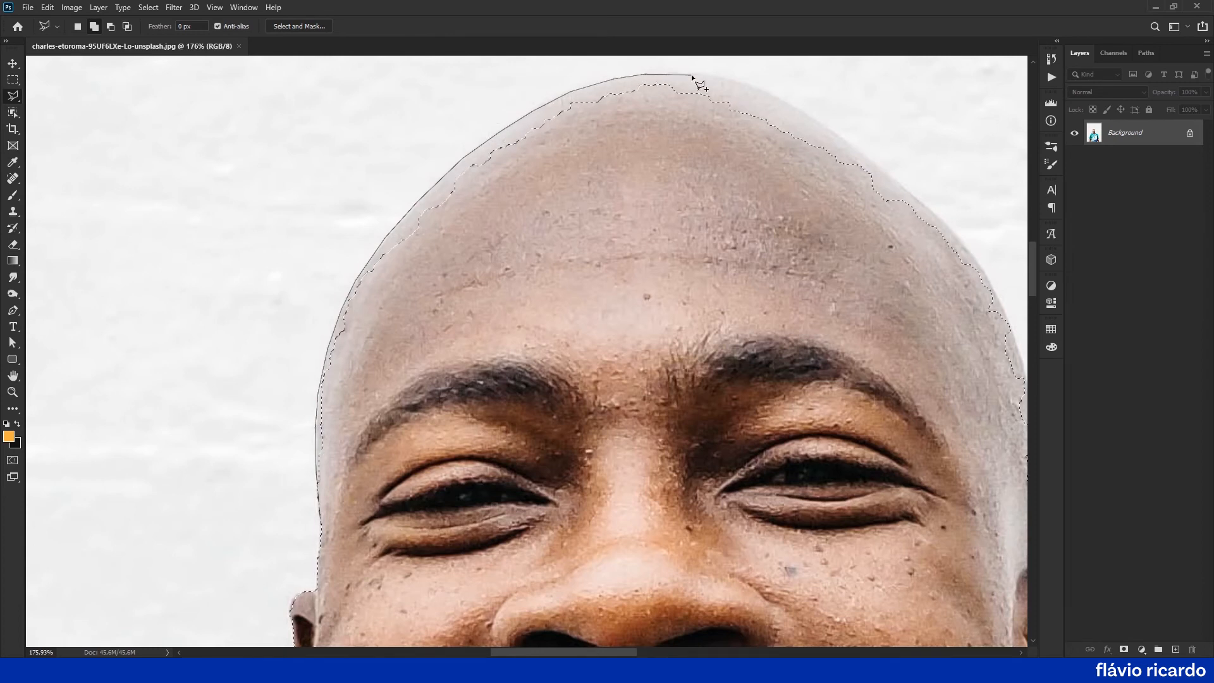
pyautogui.moveTo(723, 78); pyautogui.dragTo(542, 104)
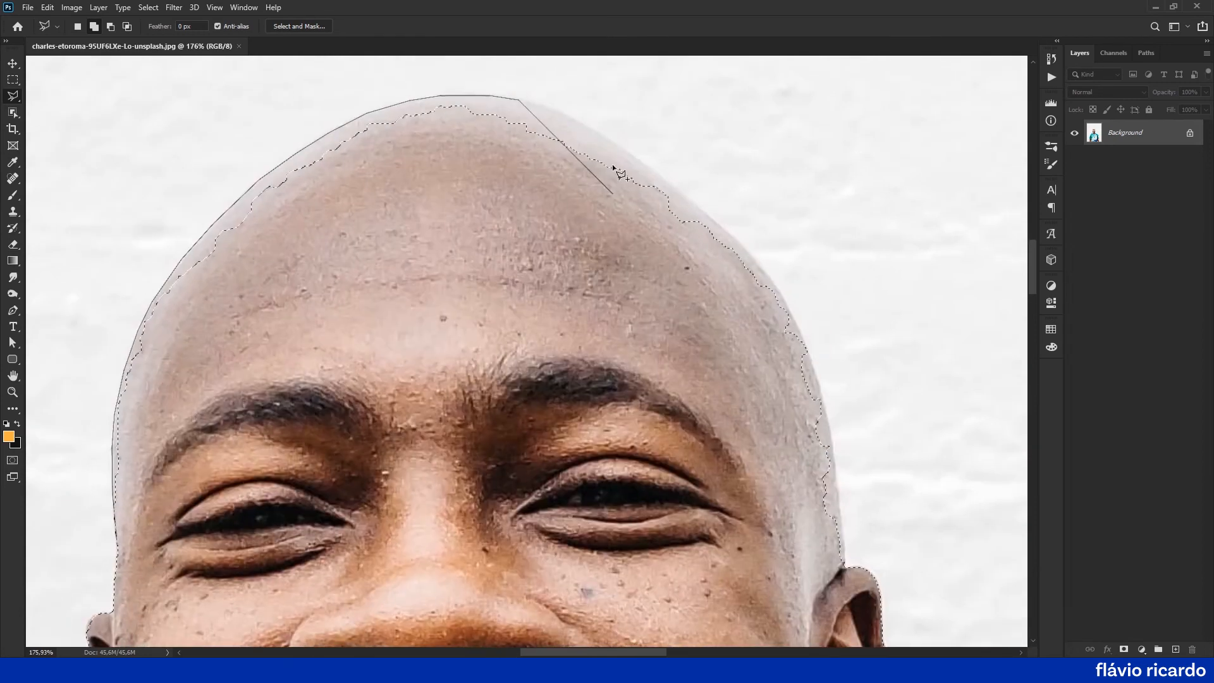
pyautogui.click(549, 104)
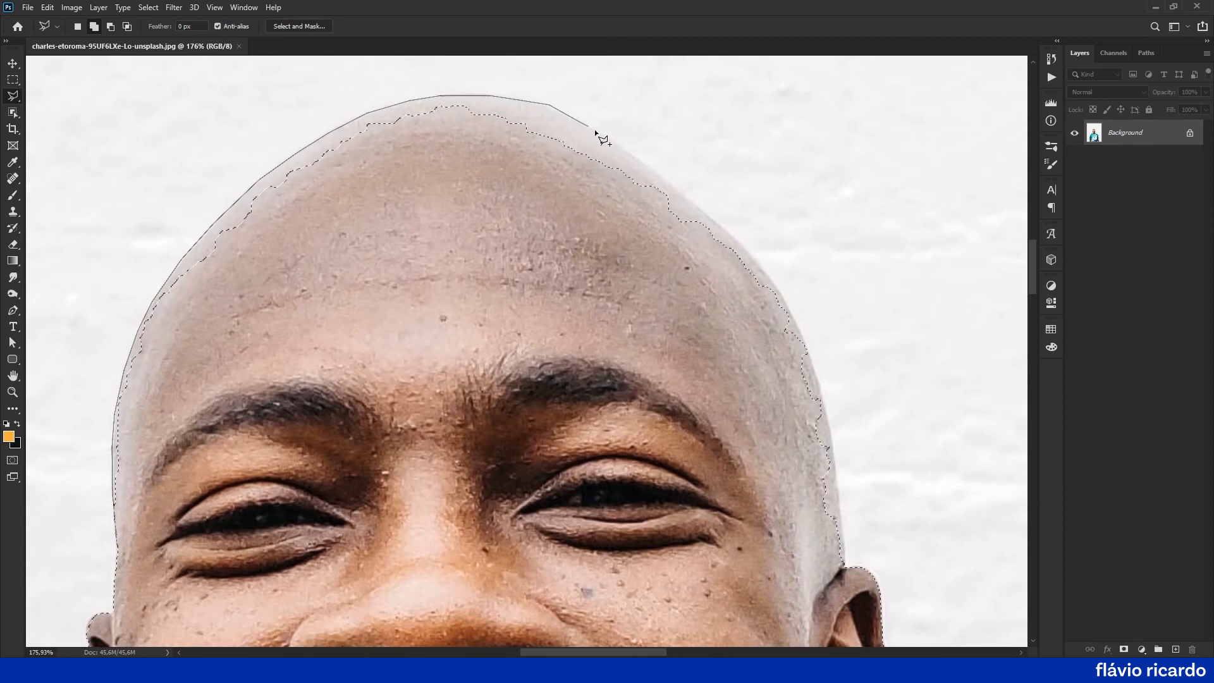
pyautogui.click(622, 148)
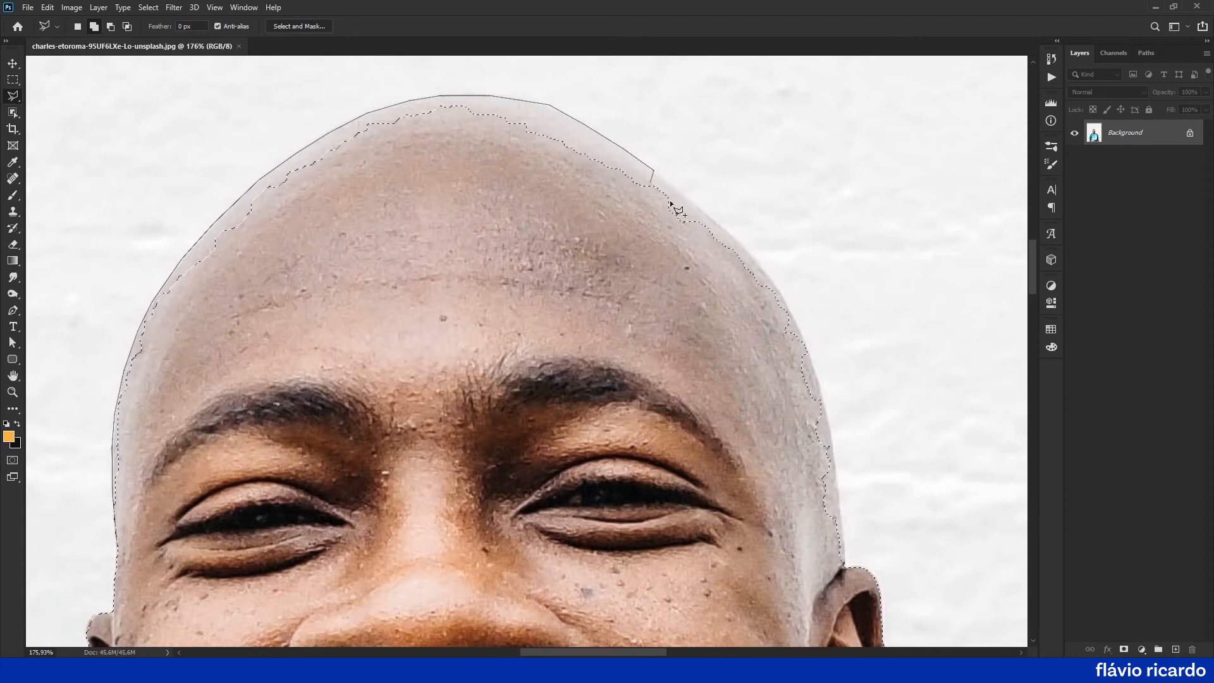
pyautogui.click(715, 222)
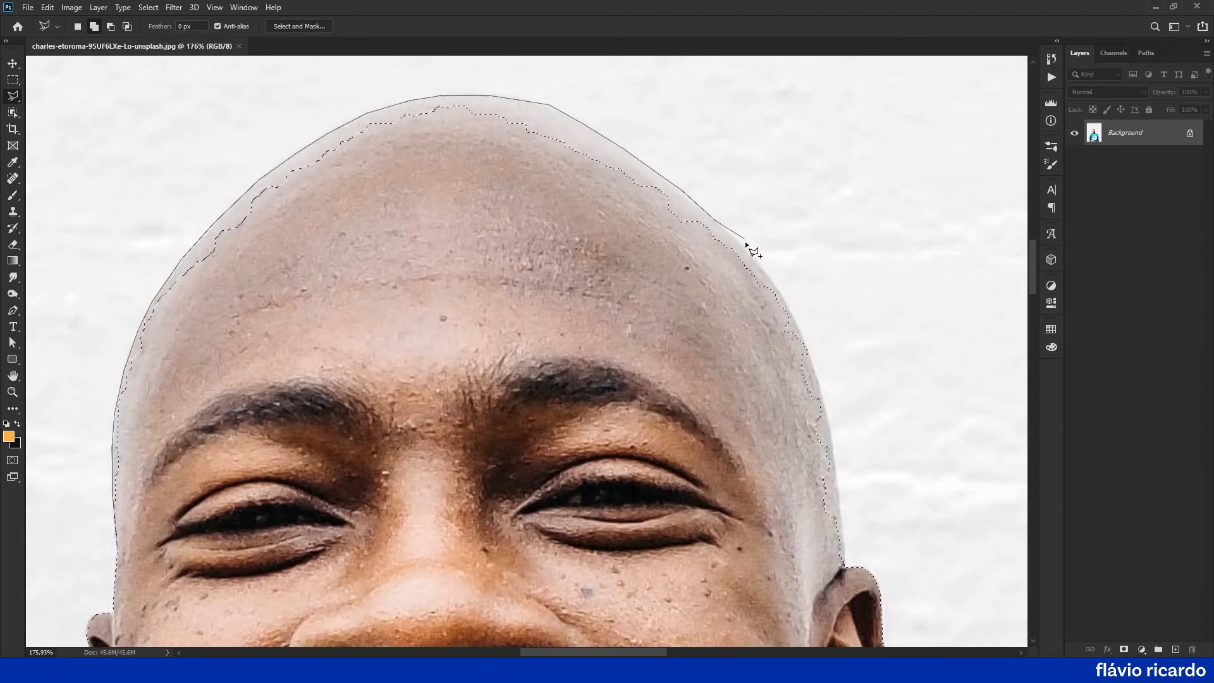
pyautogui.click(774, 283)
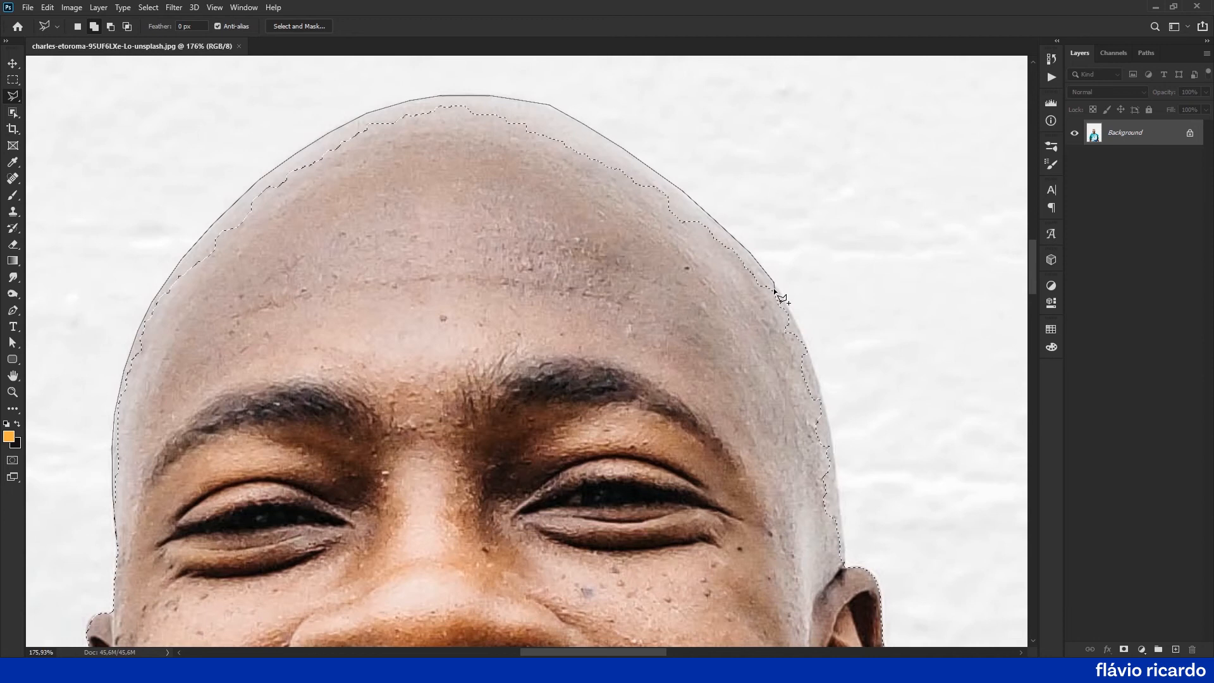
pyautogui.click(803, 346)
pyautogui.click(837, 492)
pyautogui.doubleClick(843, 571)
# - Trace the white shirt trim from the neck over the shoulder on the photo's left side, adding to the selection with the Polygonal Lasso
pyautogui.moveTo(841, 572); pyautogui.dragTo(605, 172)
pyautogui.moveTo(501, 464)
pyautogui.mouseDown()
pyautogui.moveTo(585, 348)
pyautogui.moveTo(978, 470)
pyautogui.mouseUp()
pyautogui.scroll(3, 330, 237)
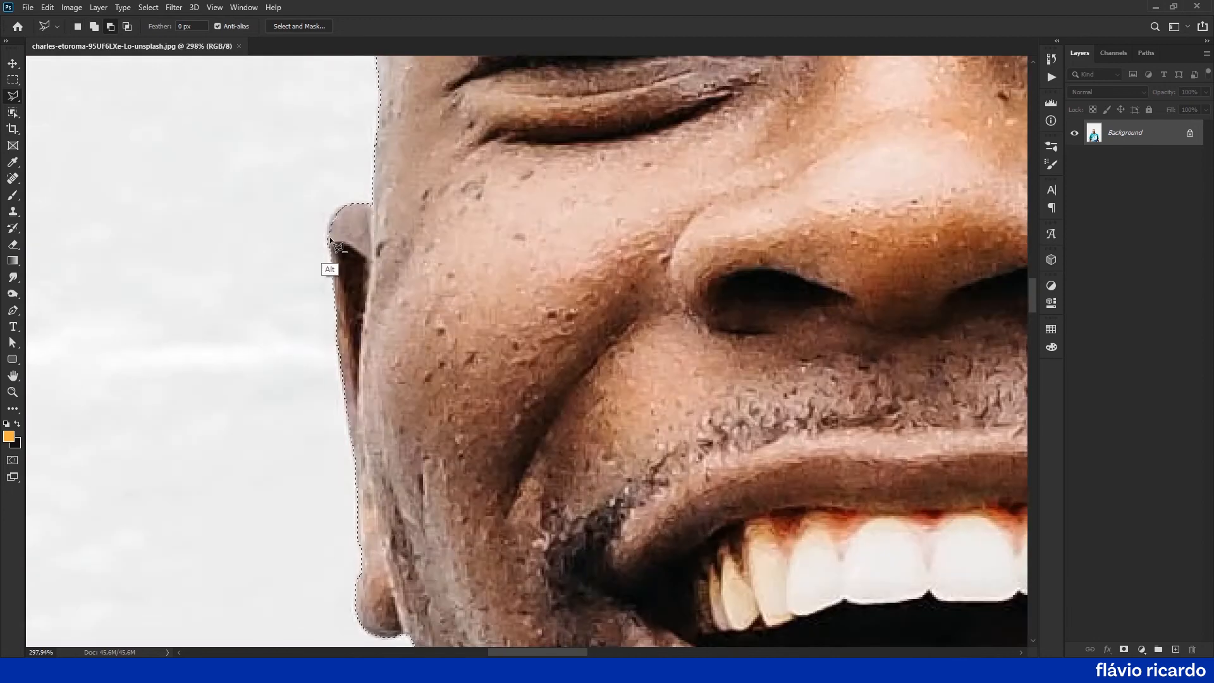
pyautogui.moveTo(405, 595); pyautogui.dragTo(822, 152)
pyautogui.keyDown('shift'); pyautogui.click(822, 152); pyautogui.keyUp('shift')
pyautogui.click(670, 214)
pyautogui.moveTo(670, 213); pyautogui.dragTo(915, 60)
pyautogui.click(407, 420)
pyautogui.moveTo(285, 478)
pyautogui.mouseDown()
pyautogui.moveTo(582, 276)
pyautogui.moveTo(562, 63)
pyautogui.mouseUp()
pyautogui.click(312, 528)
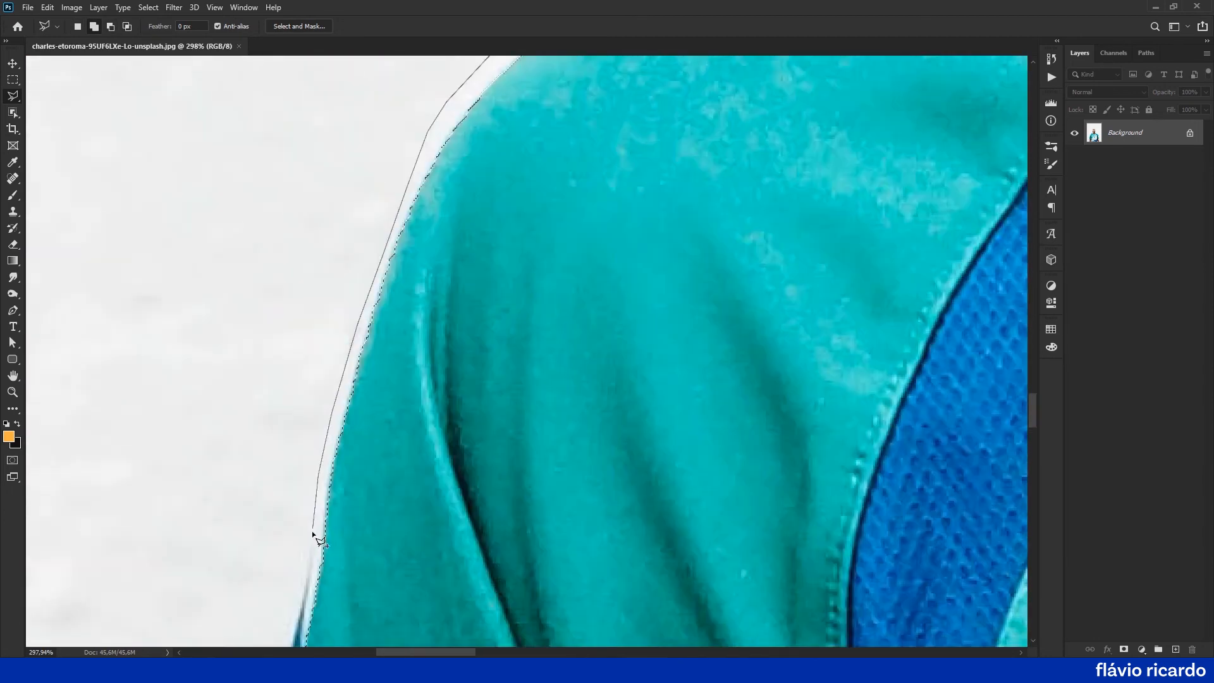
# - Continue adding the white trim of the left sleeve to the selection down to the cuff and close the outline
pyautogui.moveTo(312, 534); pyautogui.dragTo(404, 70)
pyautogui.moveTo(376, 434); pyautogui.dragTo(379, 76)
pyautogui.click(356, 347)
pyautogui.doubleClick(347, 579)
pyautogui.moveTo(355, 347)
pyautogui.mouseDown()
pyautogui.moveTo(369, 437)
pyautogui.moveTo(450, 132)
pyautogui.moveTo(398, 366)
pyautogui.mouseUp()
pyautogui.scroll(1, 450, 131)
pyautogui.click(417, 139)
pyautogui.click(388, 502)
pyautogui.click(607, 143)
pyautogui.click(369, 108)
pyautogui.moveTo(354, 569); pyautogui.dragTo(362, 109)
pyautogui.click(320, 461)
# - Add the white trim of the right sleeve, shoulder and collar to the selection with a Polygonal Lasso outline traced upward from the cuff
pyautogui.scroll(-3, 311, 238)
pyautogui.moveTo(949, 379)
pyautogui.mouseDown()
pyautogui.moveTo(468, 364)
pyautogui.moveTo(403, 623)
pyautogui.mouseUp()
pyautogui.keyDown('shift'); pyautogui.click(531, 537); pyautogui.keyUp('shift')
pyautogui.doubleClick(577, 208)
pyautogui.moveTo(538, 280)
pyautogui.mouseDown()
pyautogui.moveTo(610, 169)
pyautogui.moveTo(536, 623)
pyautogui.mouseUp()
pyautogui.keyDown('shift'); pyautogui.click(575, 569); pyautogui.keyUp('shift')
pyautogui.moveTo(528, 181); pyautogui.dragTo(702, 623)
pyautogui.click(551, 227)
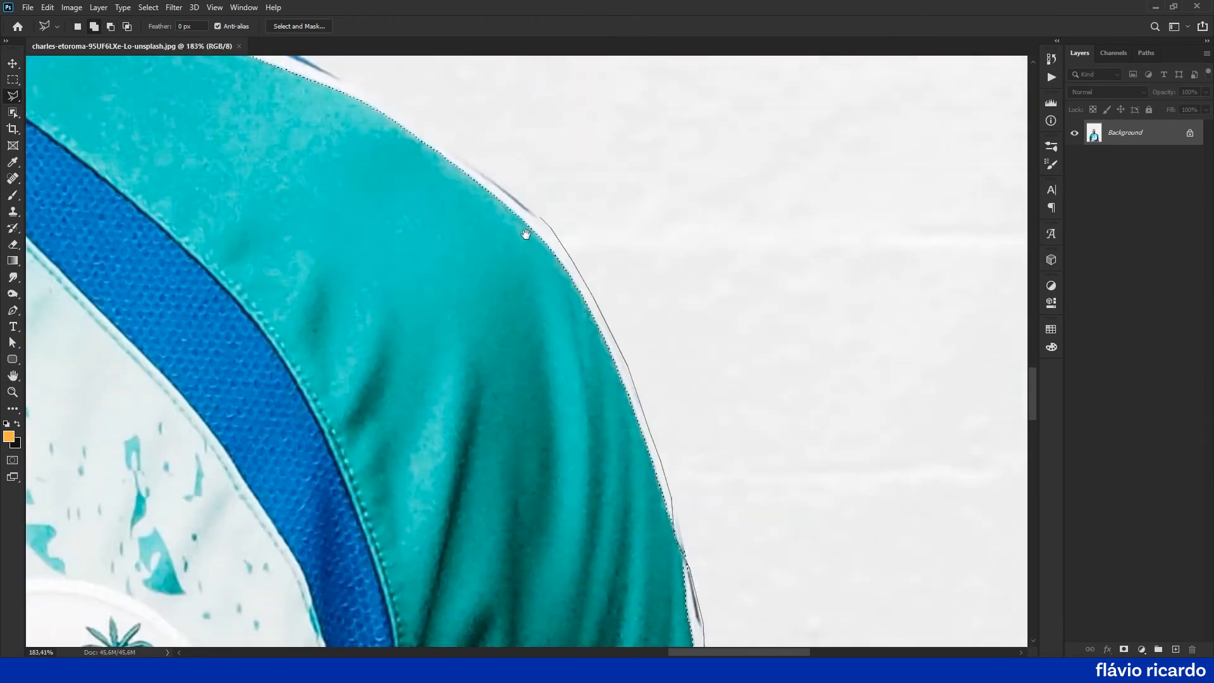
pyautogui.moveTo(526, 234); pyautogui.dragTo(820, 503)
pyautogui.click(670, 368)
pyautogui.click(481, 256)
pyautogui.click(408, 212)
pyautogui.click(231, 147)
pyautogui.click(119, 92)
pyautogui.click(115, 259)
pyautogui.doubleClick(672, 501)
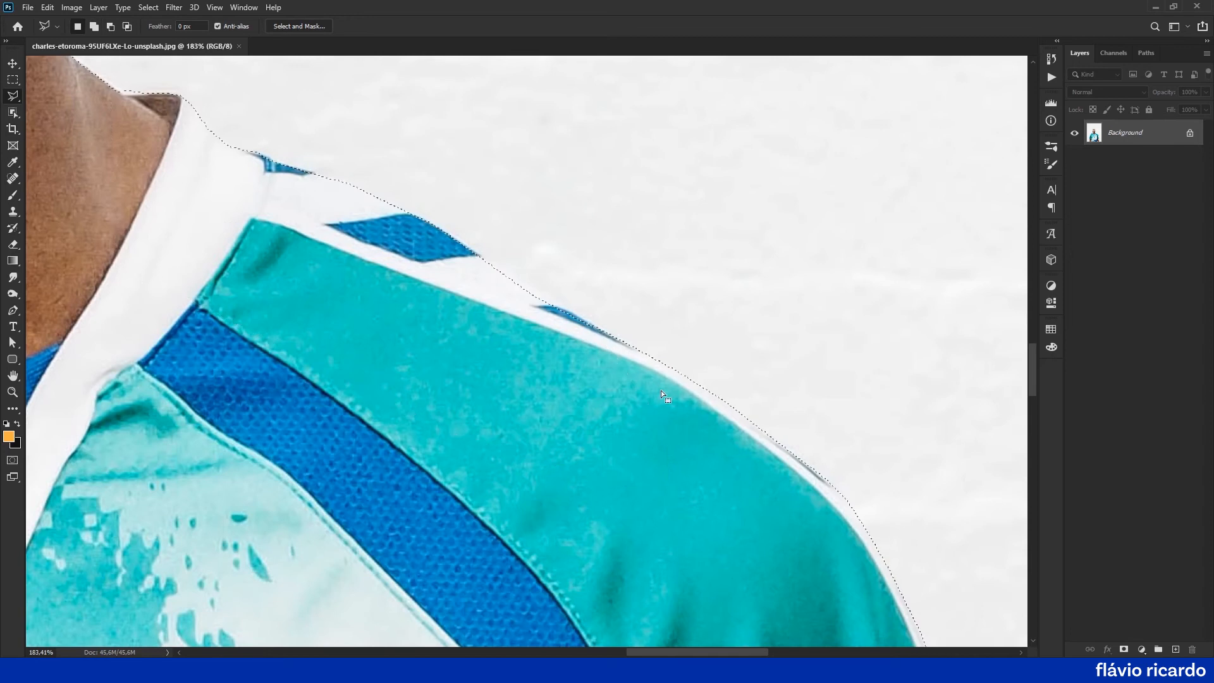
# - Subtract the background gap between the torso and the arm on the photo's right side from the selection
pyautogui.moveTo(662, 390); pyautogui.dragTo(455, 168)
pyautogui.keyDown('alt'); pyautogui.click(460, 176); pyautogui.keyUp('alt')
pyautogui.click(482, 320)
pyautogui.moveTo(484, 332); pyautogui.dragTo(443, 60)
pyautogui.click(557, 570)
pyautogui.click(443, 588)
# - Subtract the background gap between the torso and the arm on the photo's left side, tracing from the armpit down with the Polygonal Lasso
pyautogui.moveTo(396, 126)
pyautogui.mouseDown()
pyautogui.moveTo(427, 407)
pyautogui.moveTo(480, 238)
pyautogui.moveTo(885, 285)
pyautogui.mouseUp()
pyautogui.keyDown('alt'); pyautogui.click(506, 462); pyautogui.keyUp('alt')
pyautogui.moveTo(542, 190); pyautogui.dragTo(510, 569)
pyautogui.moveTo(509, 208); pyautogui.dragTo(491, 557)
pyautogui.click(492, 214)
pyautogui.click(482, 207)
pyautogui.click(490, 259)
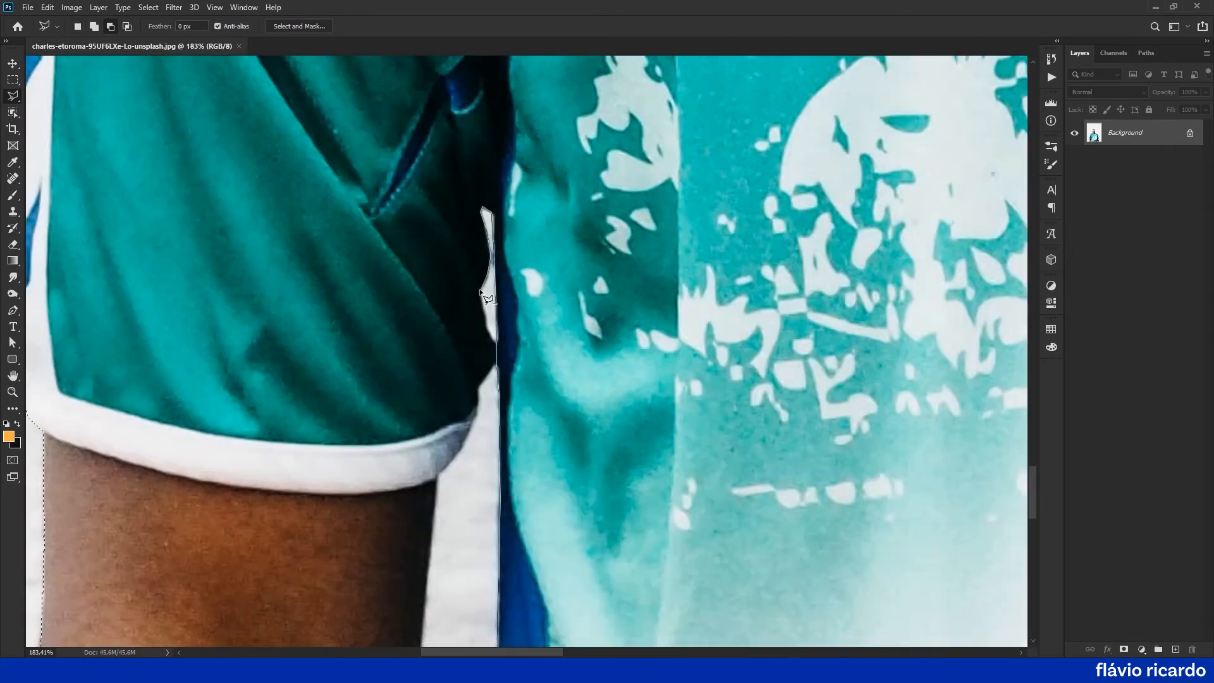
pyautogui.click(480, 291)
pyautogui.moveTo(433, 582); pyautogui.dragTo(471, 145)
pyautogui.click(458, 613)
pyautogui.moveTo(458, 613); pyautogui.dragTo(452, 379)
pyautogui.doubleClick(481, 601)
pyautogui.hotkey('ctrl', '-')
pyautogui.hotkey('ctrl', '-')
pyautogui.hotkey('ctrl', '-')
pyautogui.hotkey('ctrl', '-')
pyautogui.hotkey('ctrl', '-')
pyautogui.hotkey('ctrl', '-')
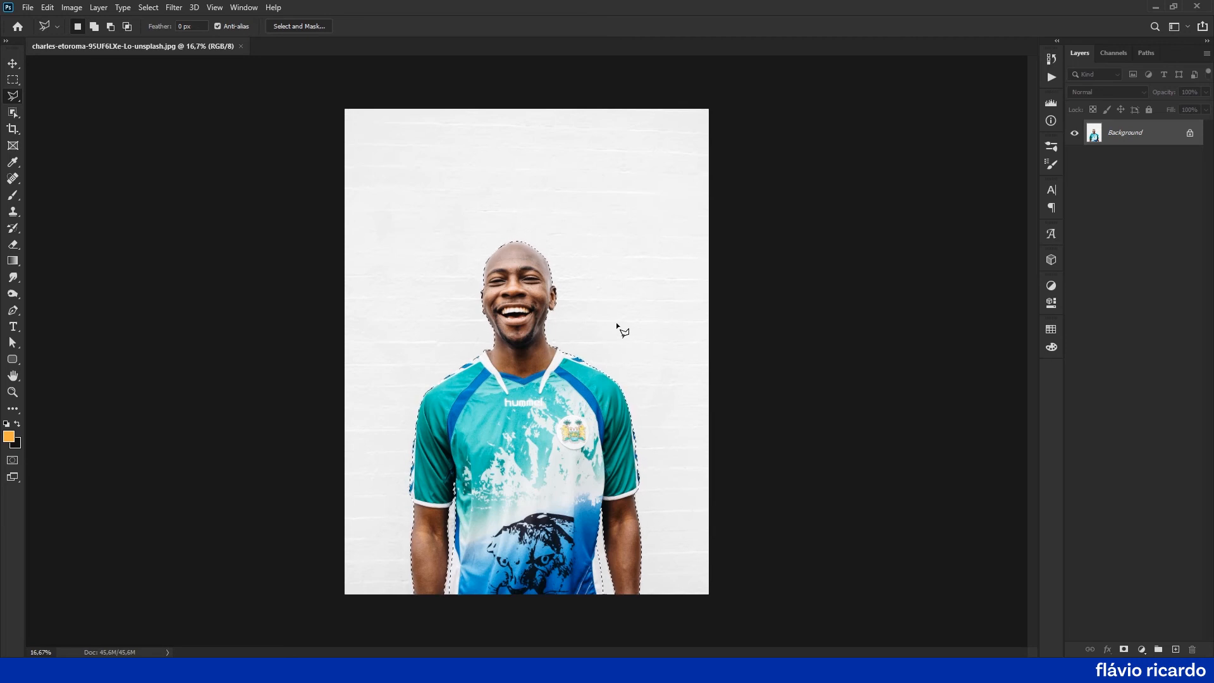
# - Save the selection as a new channel named "selection"
pyautogui.press('v')
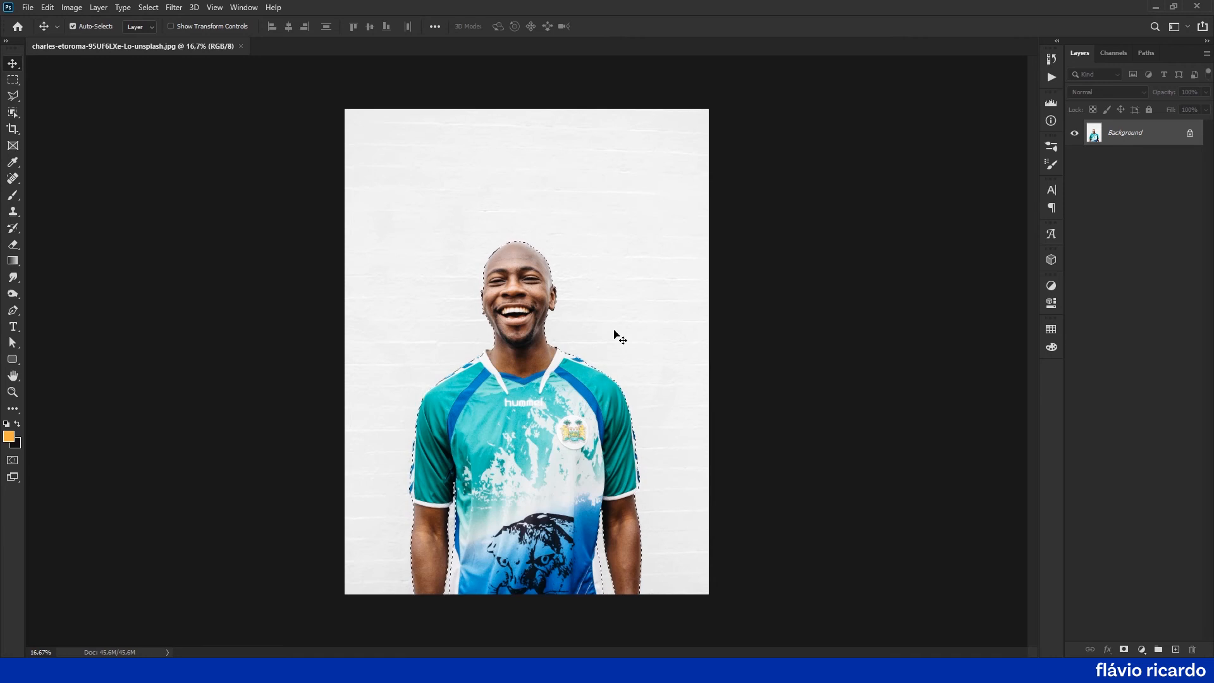
pyautogui.click(155, 6)
pyautogui.click(184, 236)
pyautogui.write('se')
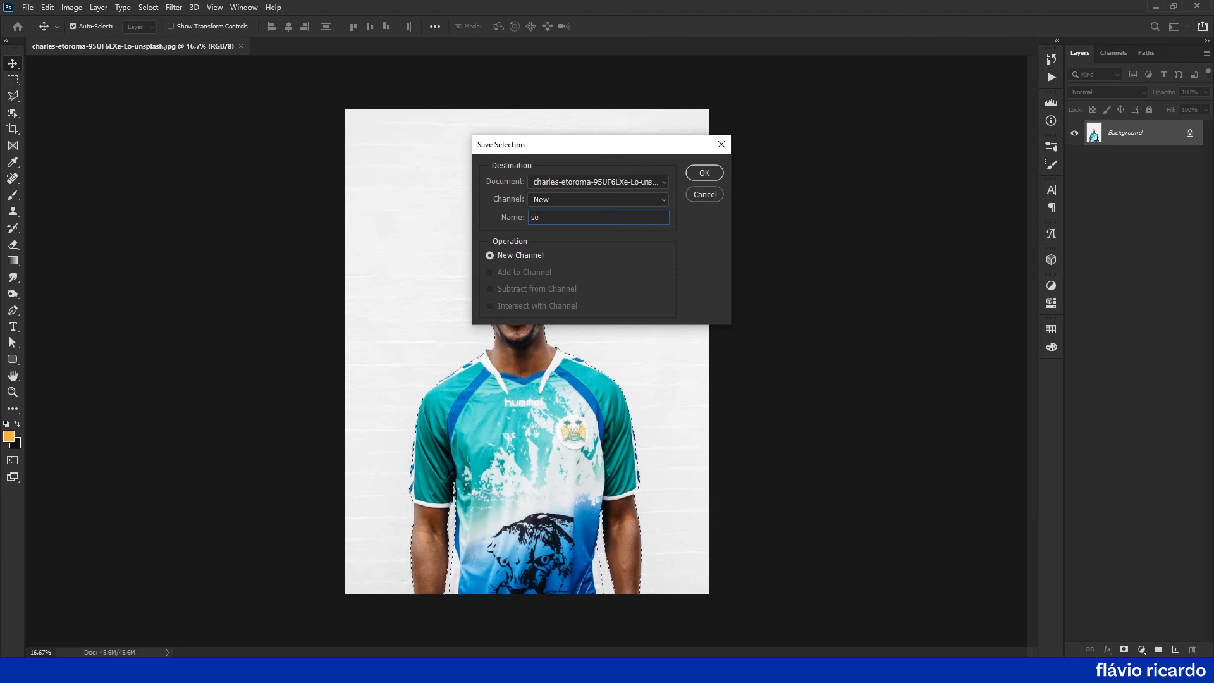
pyautogui.write('lection')
pyautogui.press('Return')
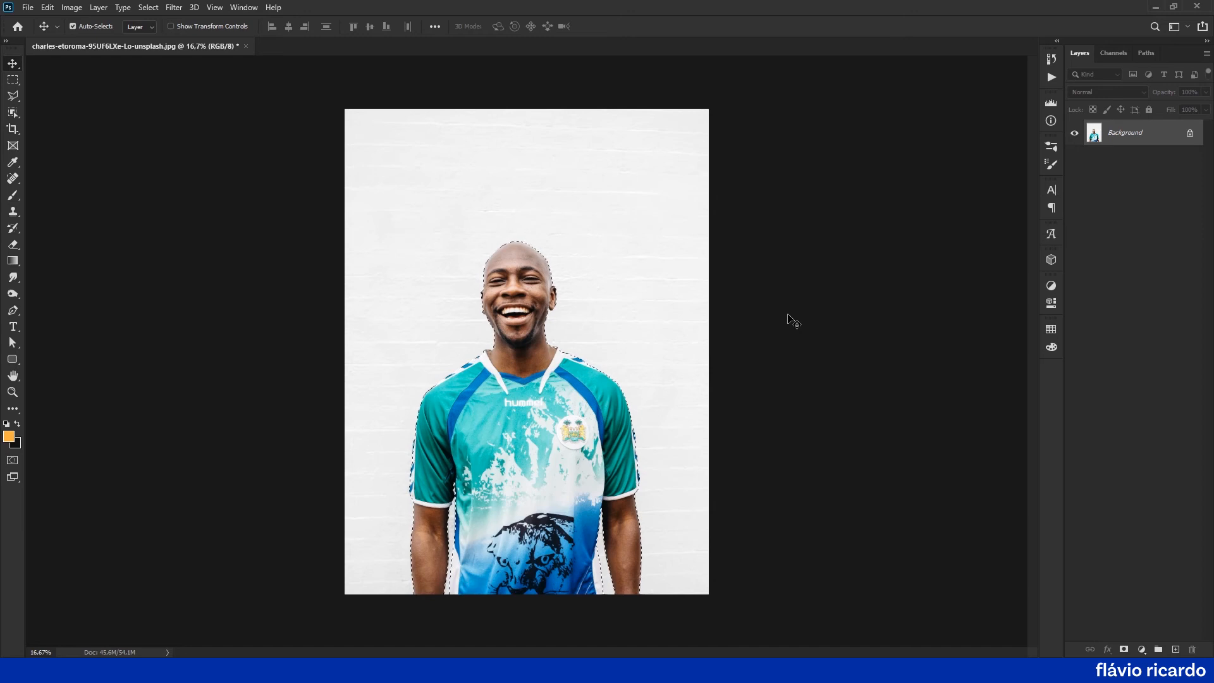
# - Feather the selection by 1.0 px in Select and Mask and copy the selected man to a new layer
pyautogui.hotkey('ctrl', 'alt')
pyautogui.hotkey('ctrl', 'alt', 'r')
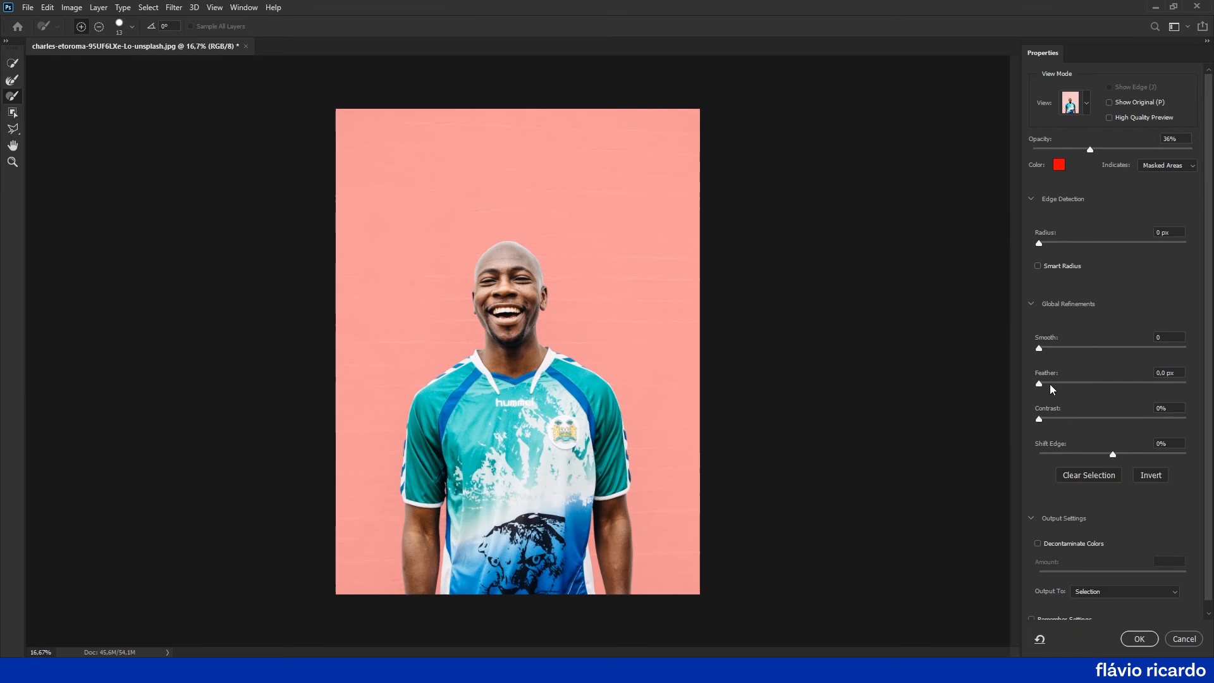
pyautogui.moveTo(1041, 384); pyautogui.dragTo(1047, 384)
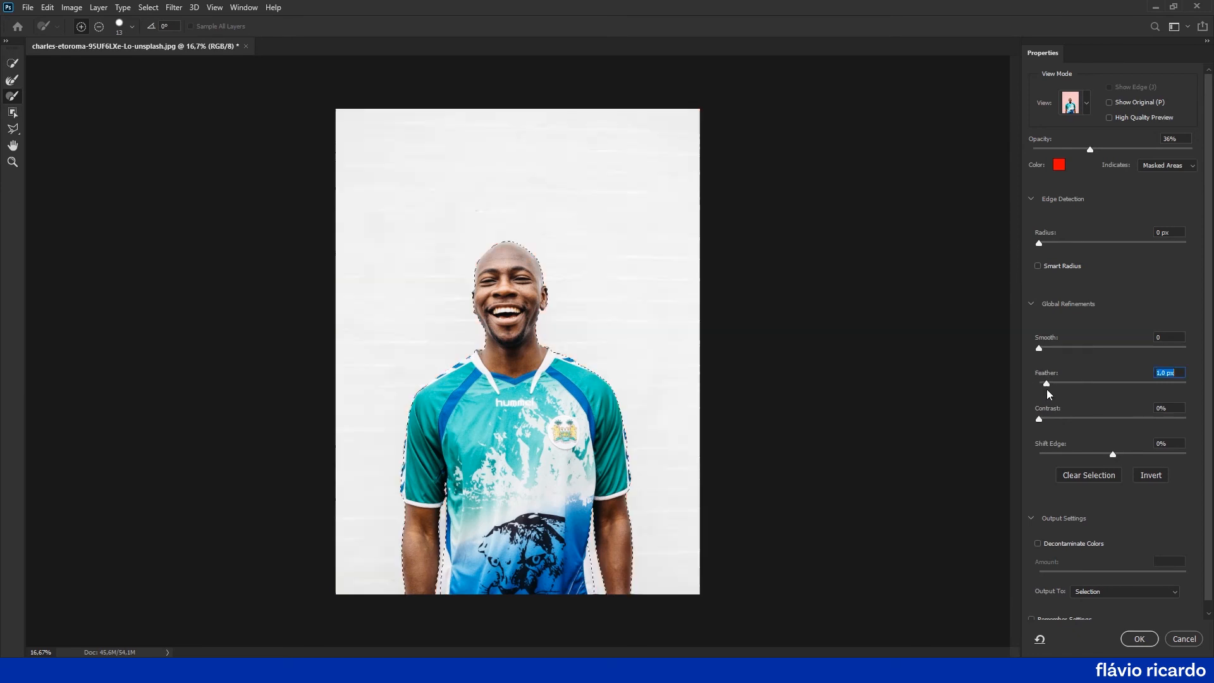
pyautogui.click(1139, 639)
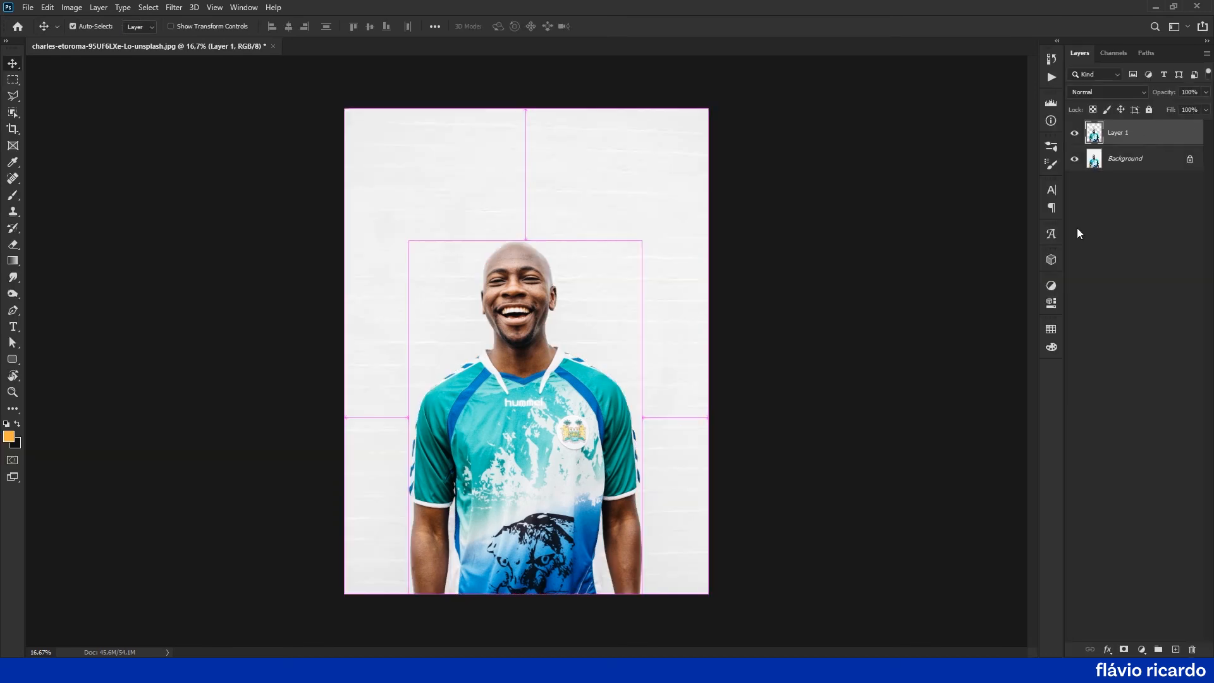
# - Hide the Background layer and add a dark navy blue Solid Color fill layer between it and the cut-out man
pyautogui.click(1074, 159)
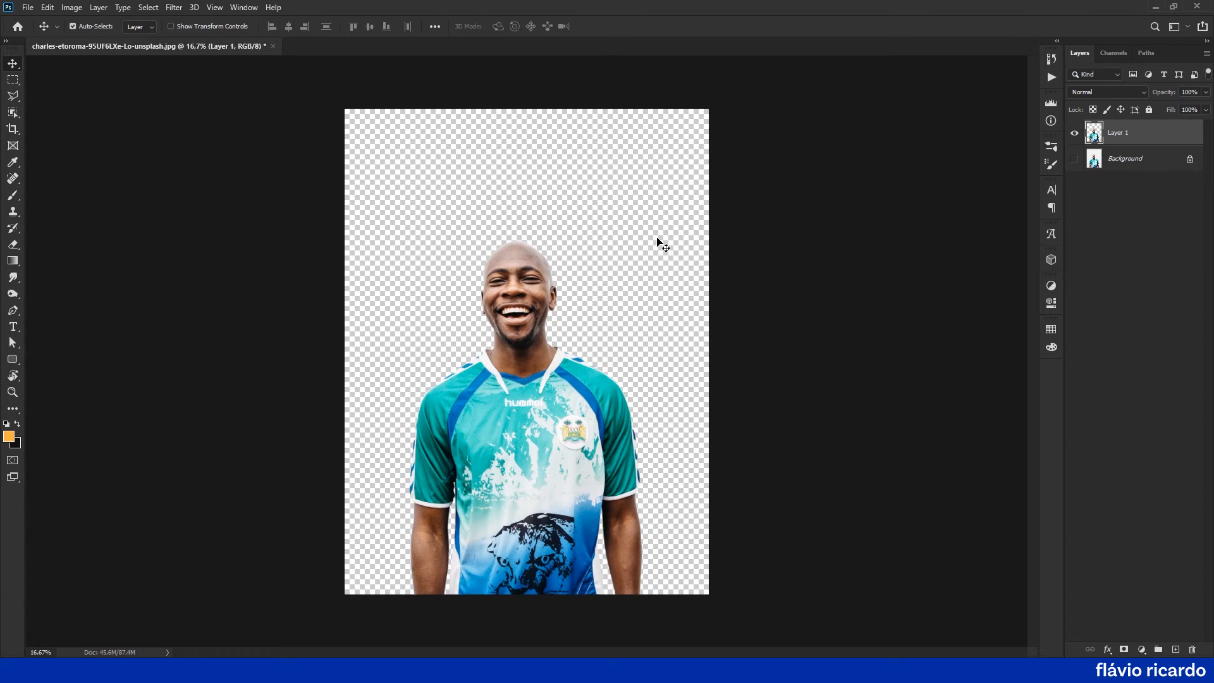
pyautogui.click(1141, 166)
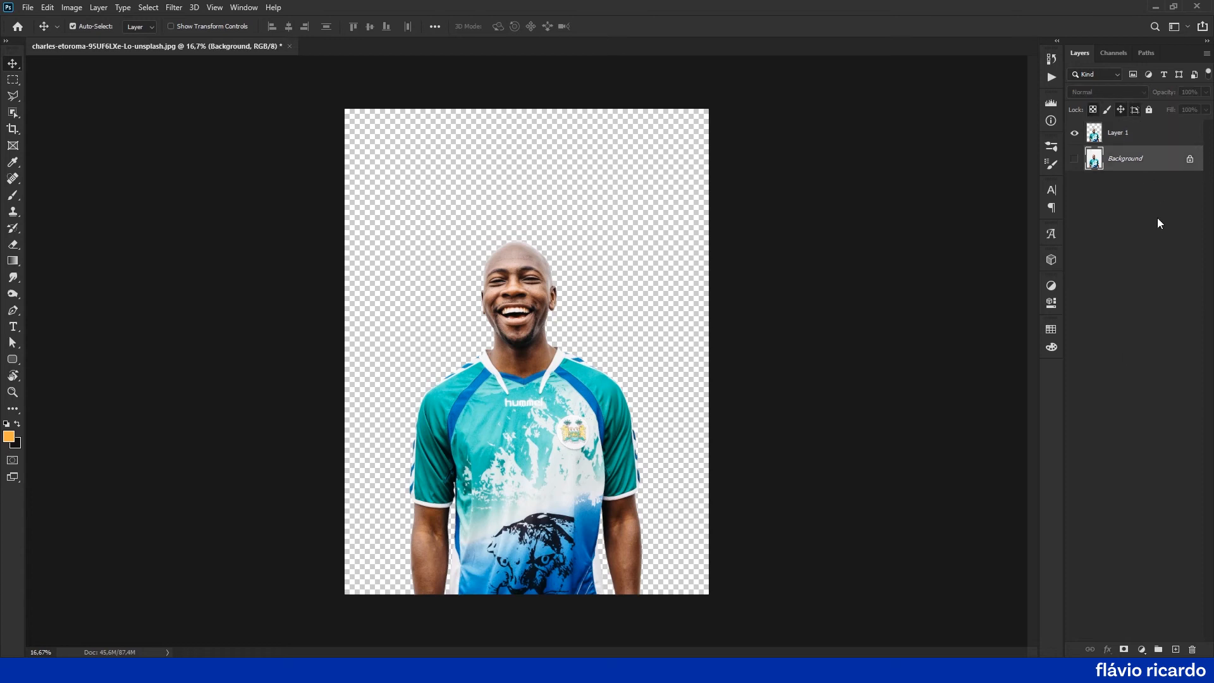
pyautogui.click(1142, 649)
pyautogui.click(1135, 431)
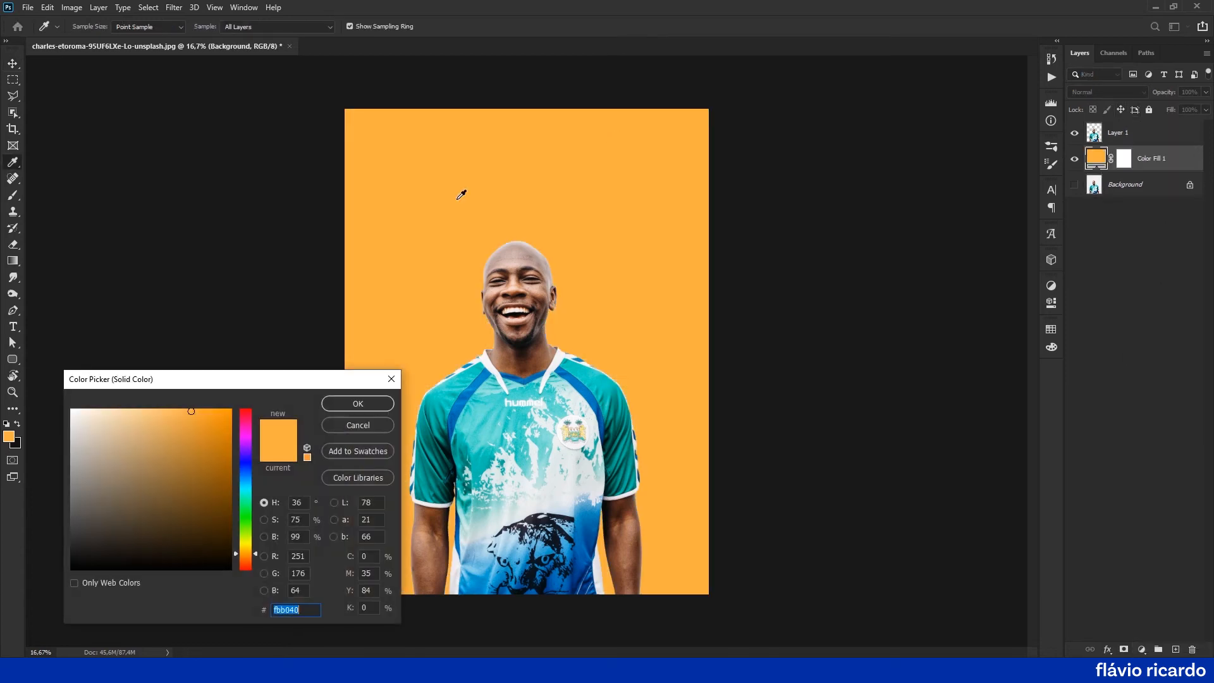
pyautogui.moveTo(174, 443)
pyautogui.mouseDown()
pyautogui.moveTo(163, 453)
pyautogui.moveTo(208, 434)
pyautogui.moveTo(196, 444)
pyautogui.mouseUp()
pyautogui.moveTo(243, 530); pyautogui.dragTo(192, 505)
pyautogui.click(358, 404)
# - Erase the lower torso and forearms on Layer 1 with a large soft Eraser at 0% hardness, fading the cutout into the blue
pyautogui.scroll(3, 557, 291)
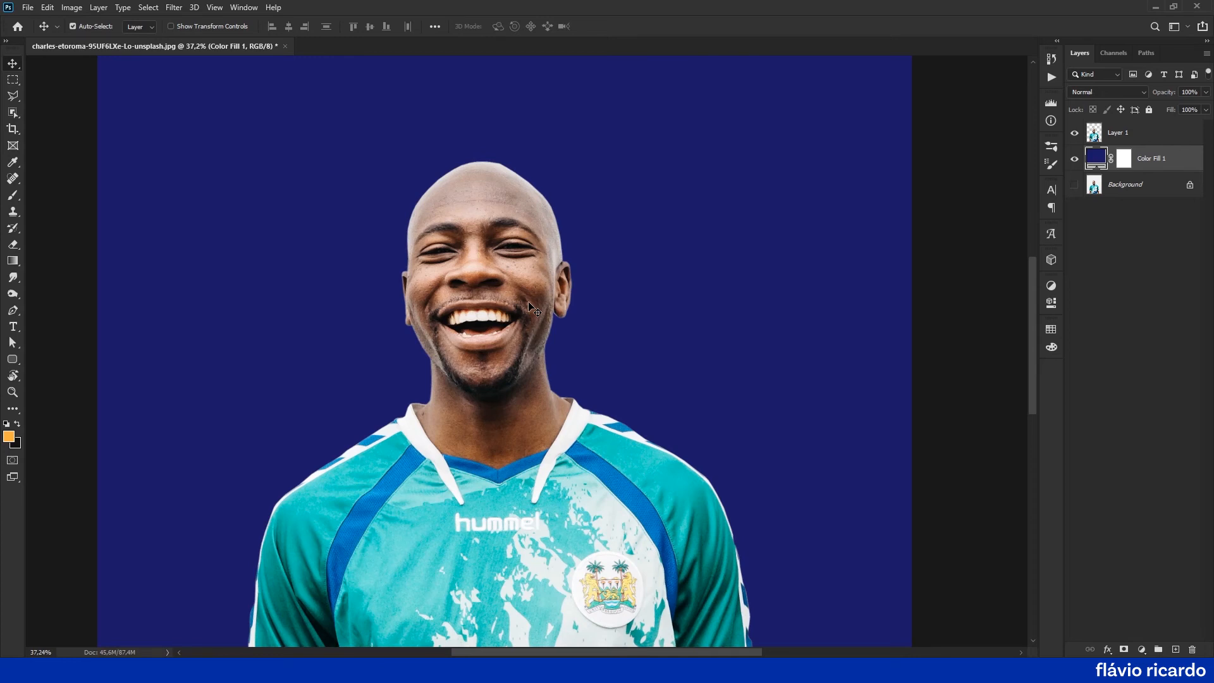
pyautogui.click(1107, 139)
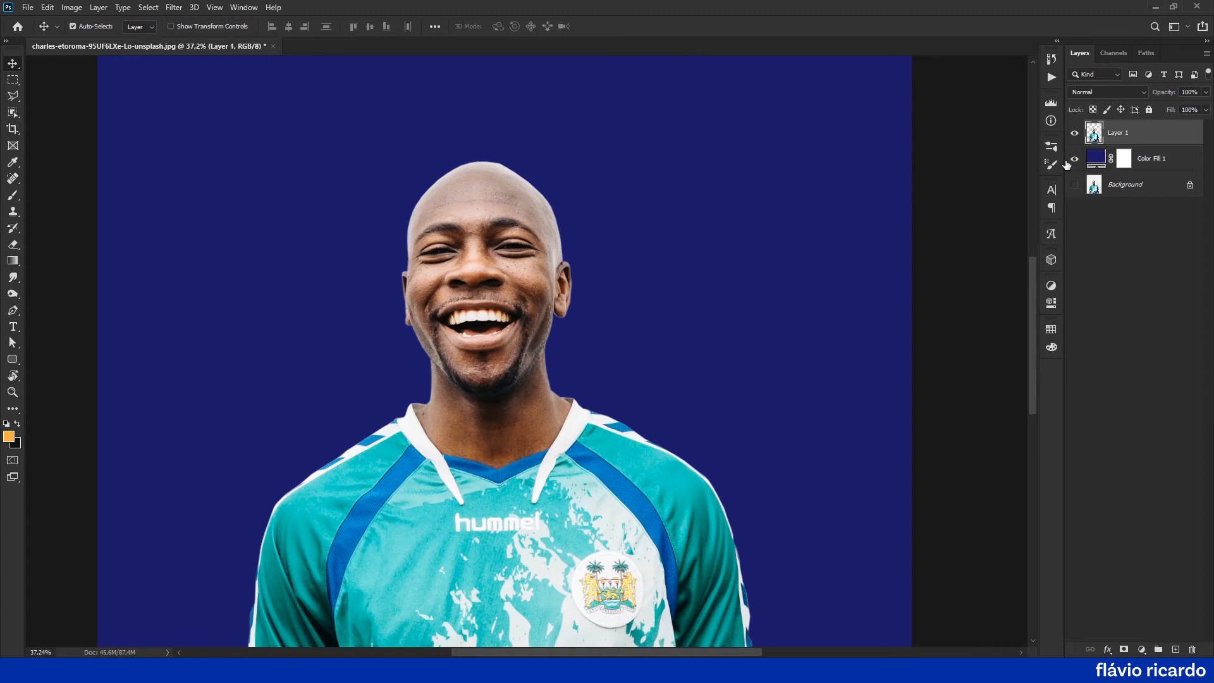
pyautogui.moveTo(469, 466); pyautogui.dragTo(475, 326)
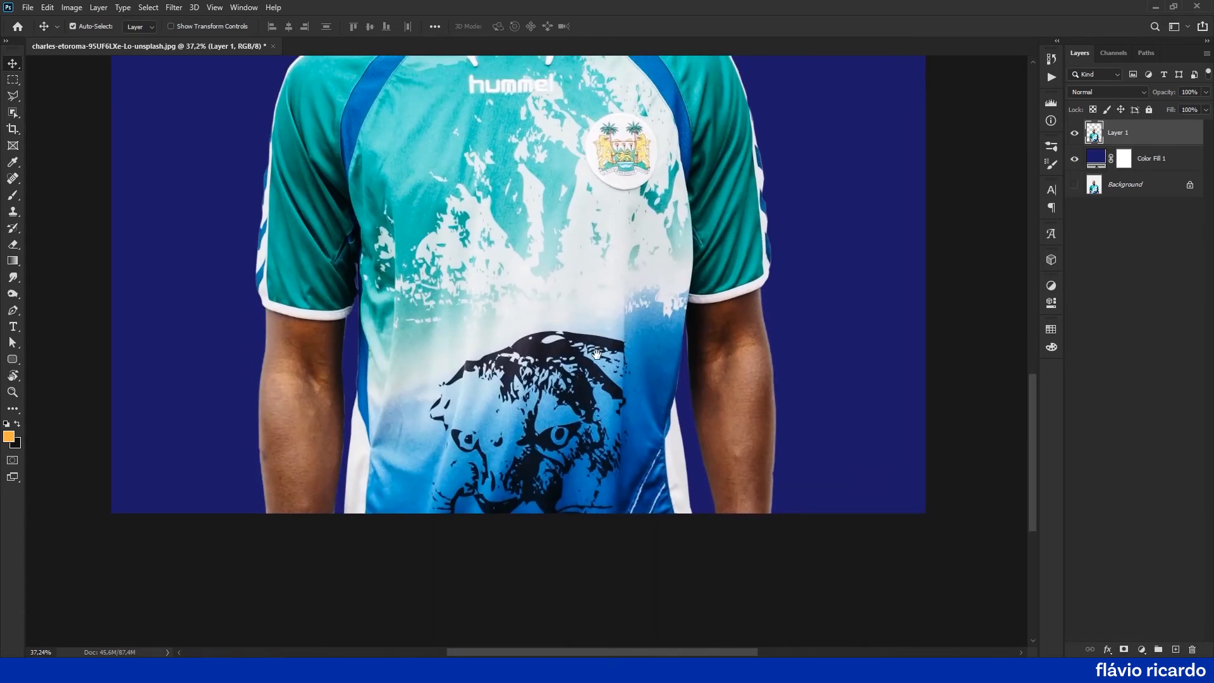
pyautogui.press('b')
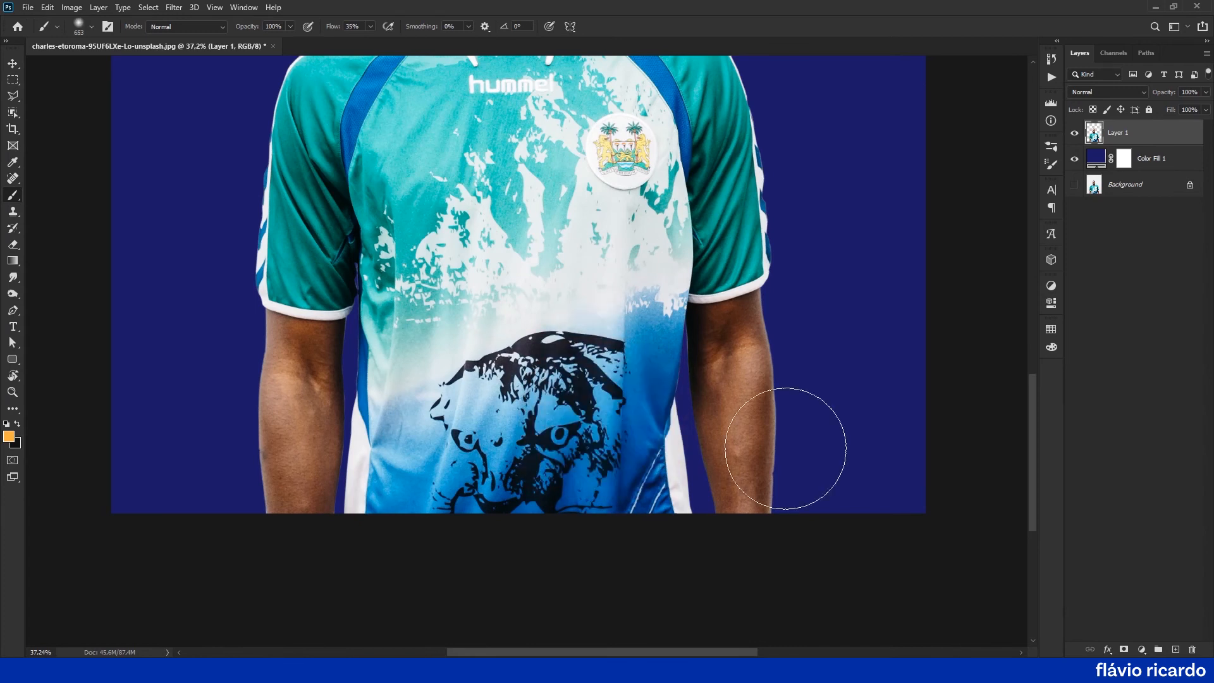
pyautogui.press('e')
pyautogui.moveTo(509, 425)
pyautogui.mouseDown()
pyautogui.moveTo(536, 436)
pyautogui.moveTo(578, 412)
pyautogui.moveTo(634, 407)
pyautogui.moveTo(612, 334)
pyautogui.moveTo(634, 276)
pyautogui.moveTo(634, 215)
pyautogui.mouseUp()
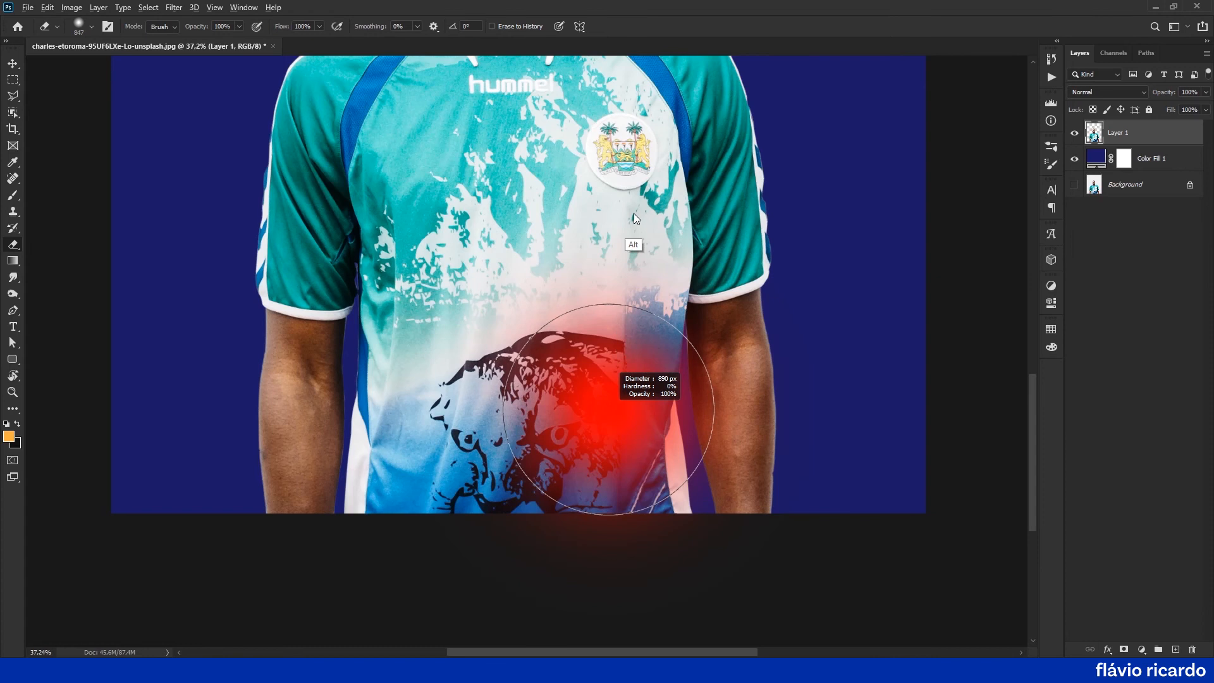
pyautogui.moveTo(761, 498)
pyautogui.mouseDown()
pyautogui.moveTo(305, 489)
pyautogui.moveTo(239, 526)
pyautogui.moveTo(611, 500)
pyautogui.moveTo(197, 489)
pyautogui.moveTo(843, 499)
pyautogui.moveTo(335, 486)
pyautogui.moveTo(451, 443)
pyautogui.mouseUp()
pyautogui.rightClick(13, 247)
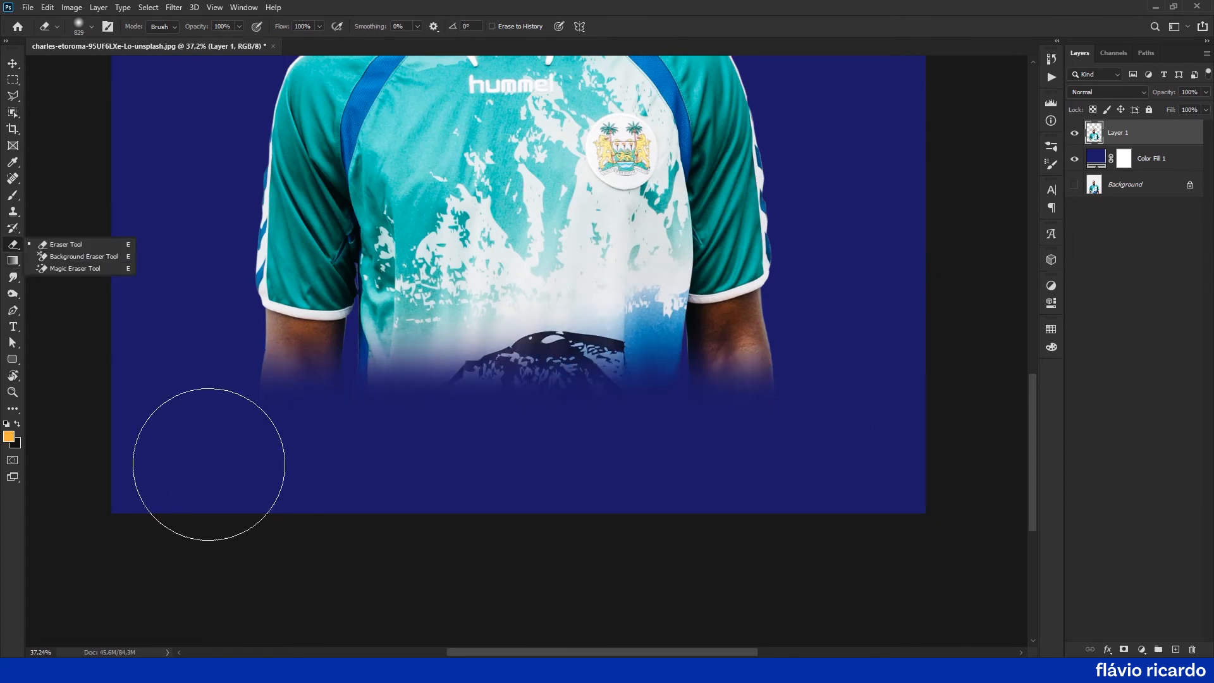
pyautogui.moveTo(209, 463); pyautogui.dragTo(624, 479)
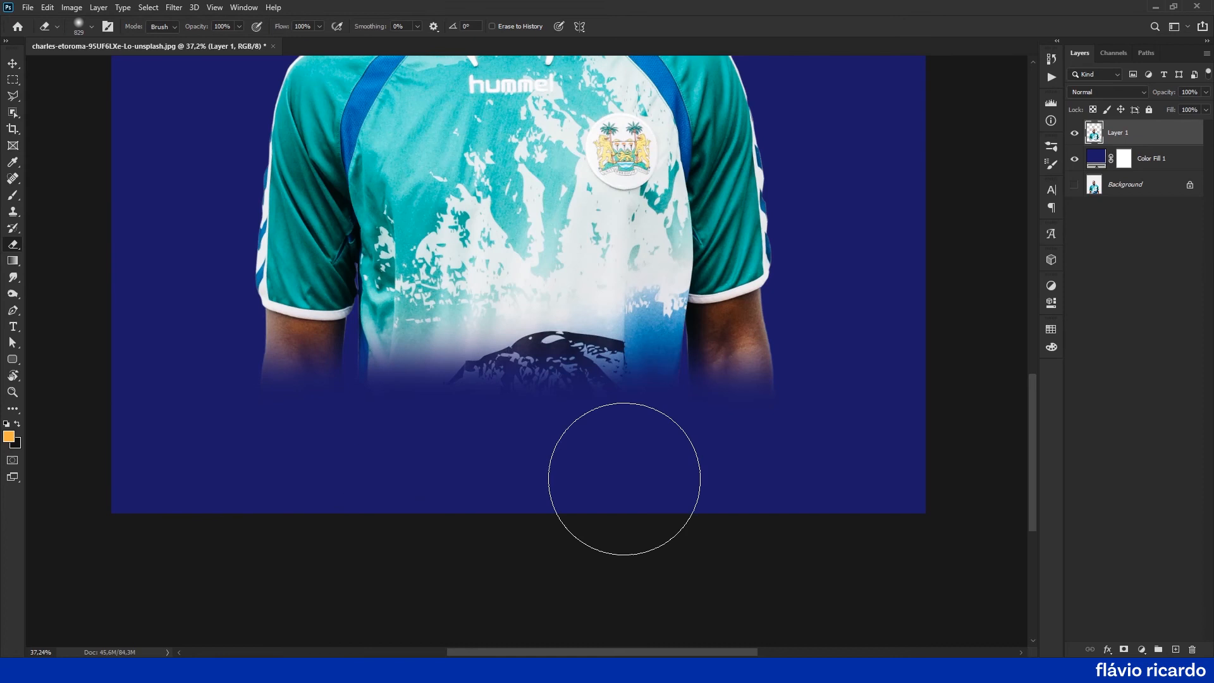
# - Inspect the cutout with the Color Fill 1 layer hidden and shown again, and view the whole image
pyautogui.click(12, 64)
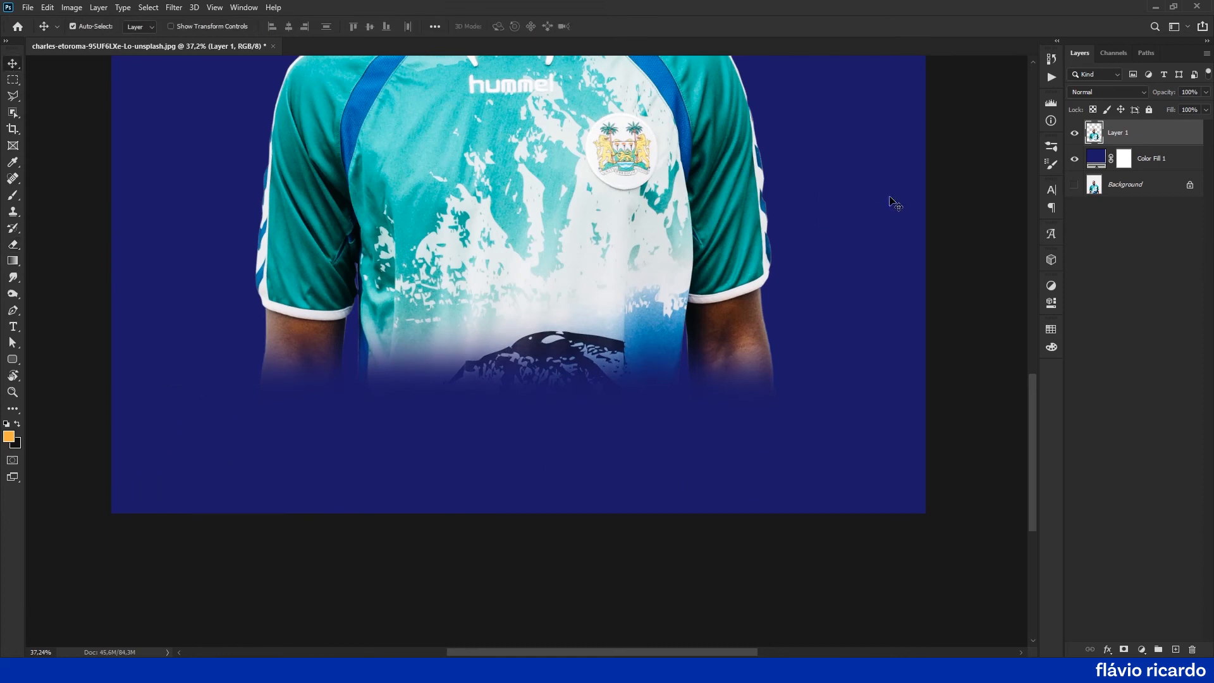
pyautogui.click(1075, 158)
pyautogui.scroll(5, 459, 430)
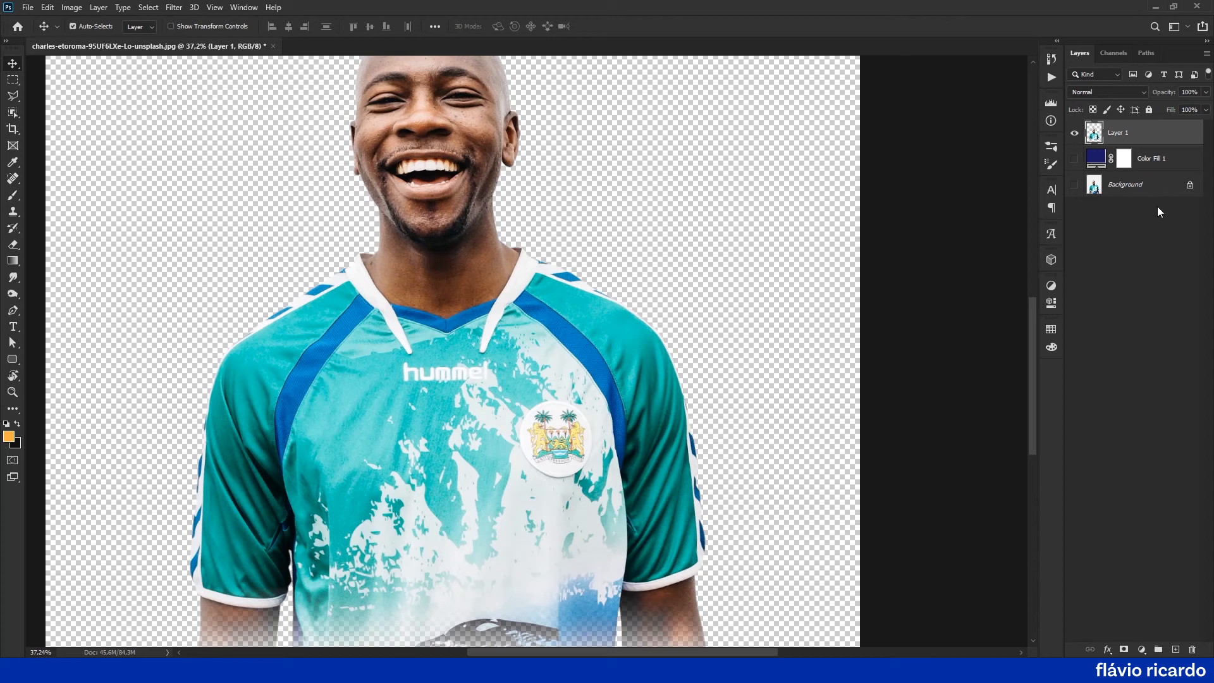
pyautogui.click(1074, 159)
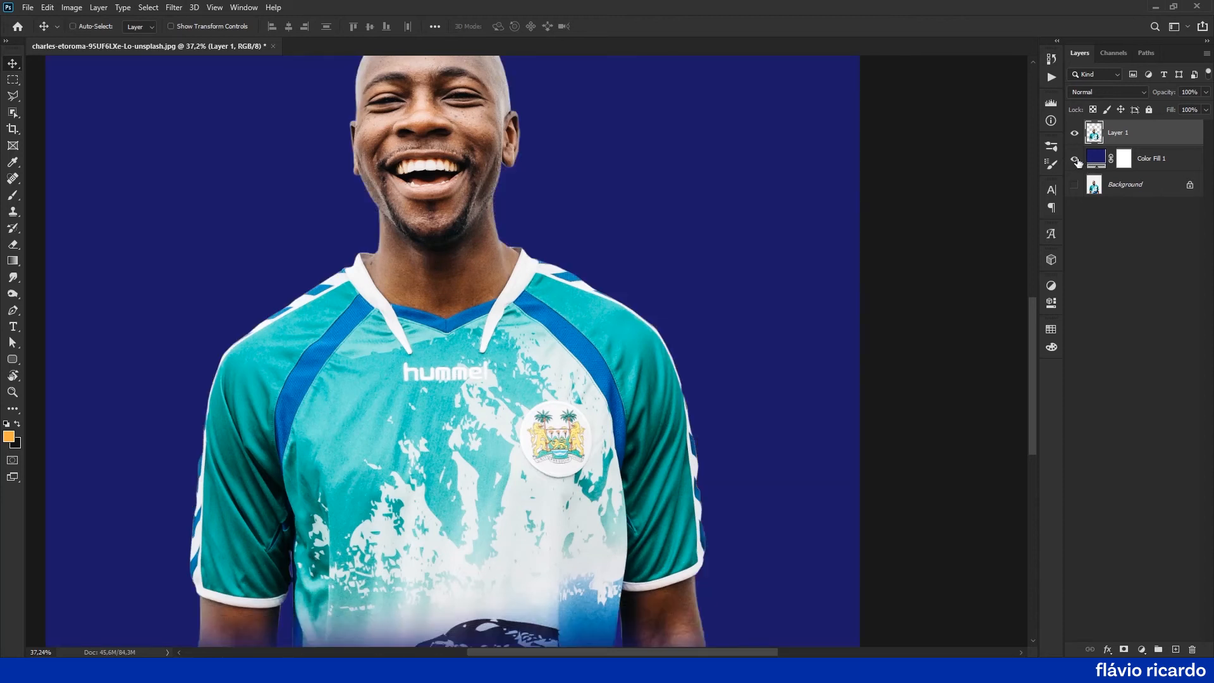
pyautogui.hotkey('ctrl', '0')
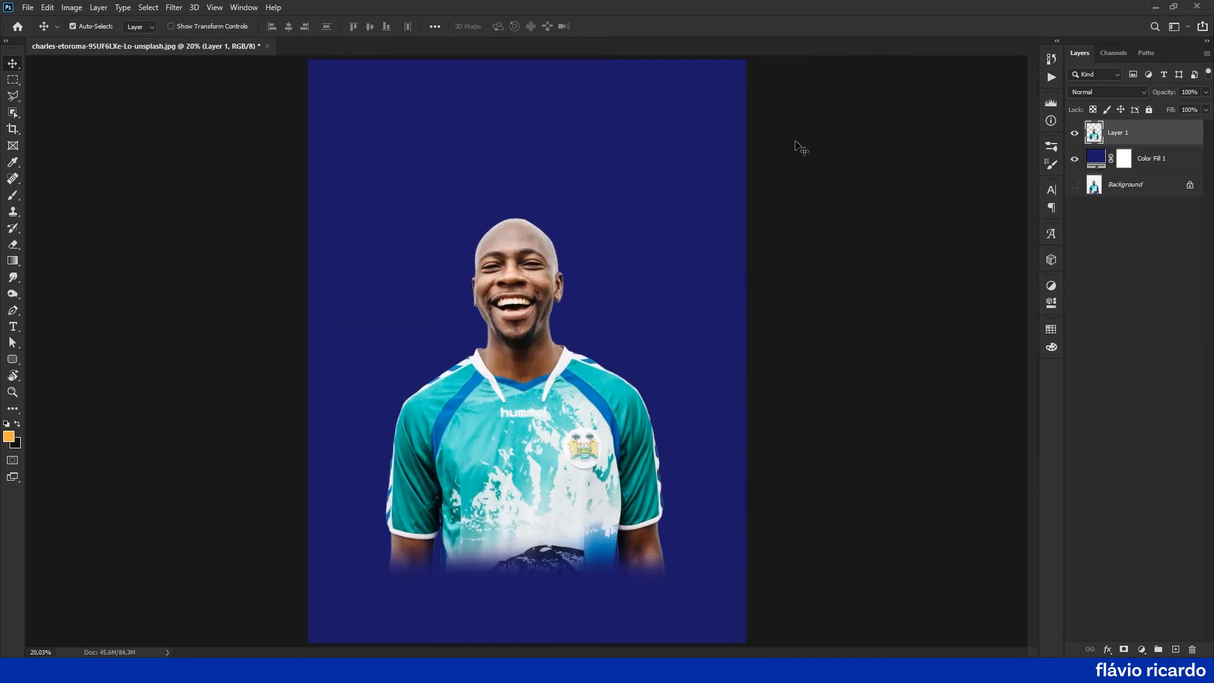
# - Step back in the history to the New Color Fill Layer state and return to the last Layer Visibility state
pyautogui.click(1051, 59)
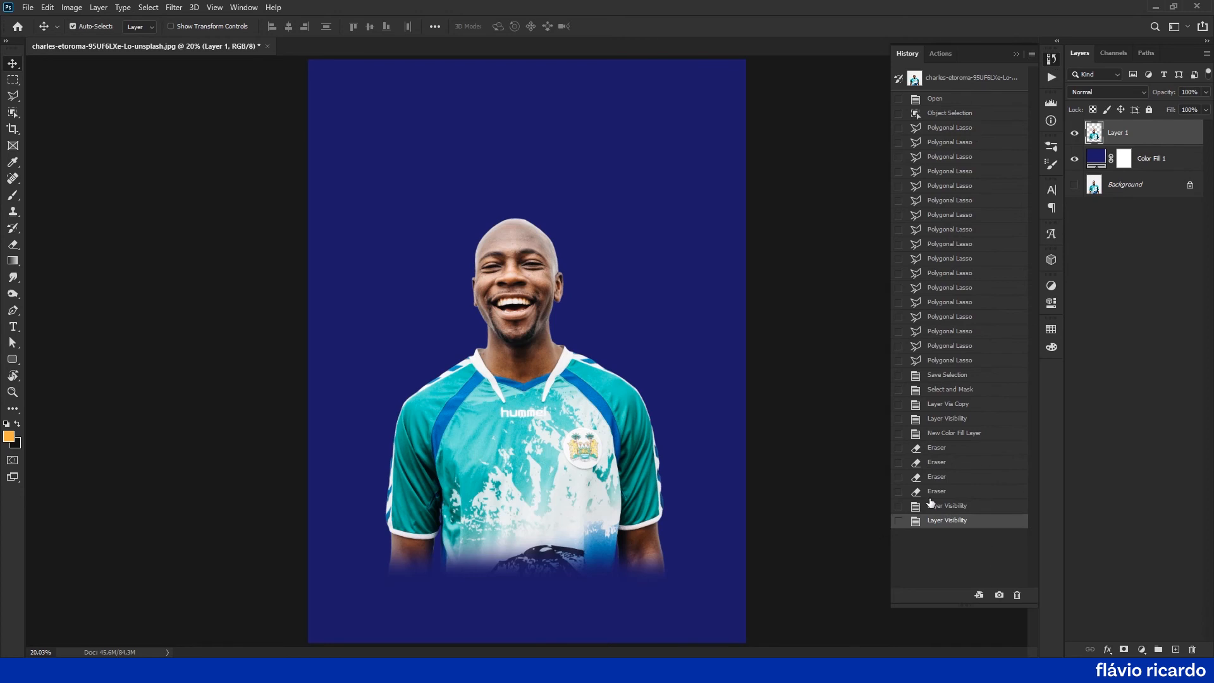
pyautogui.click(957, 434)
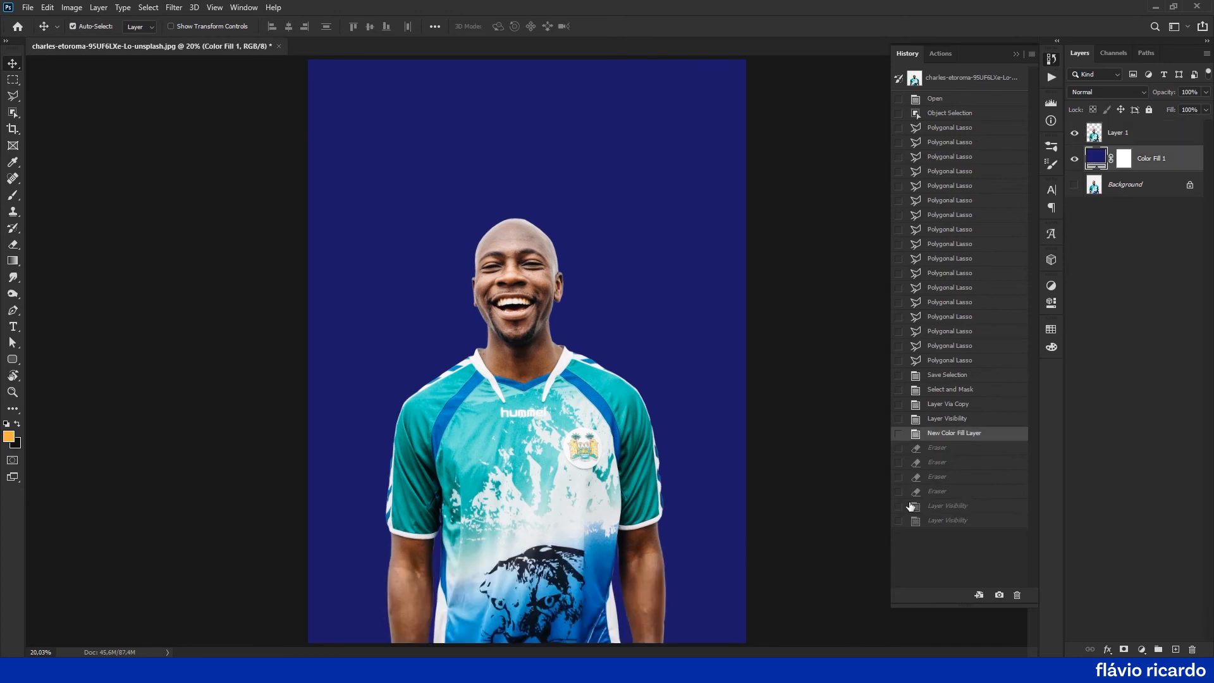
pyautogui.click(941, 519)
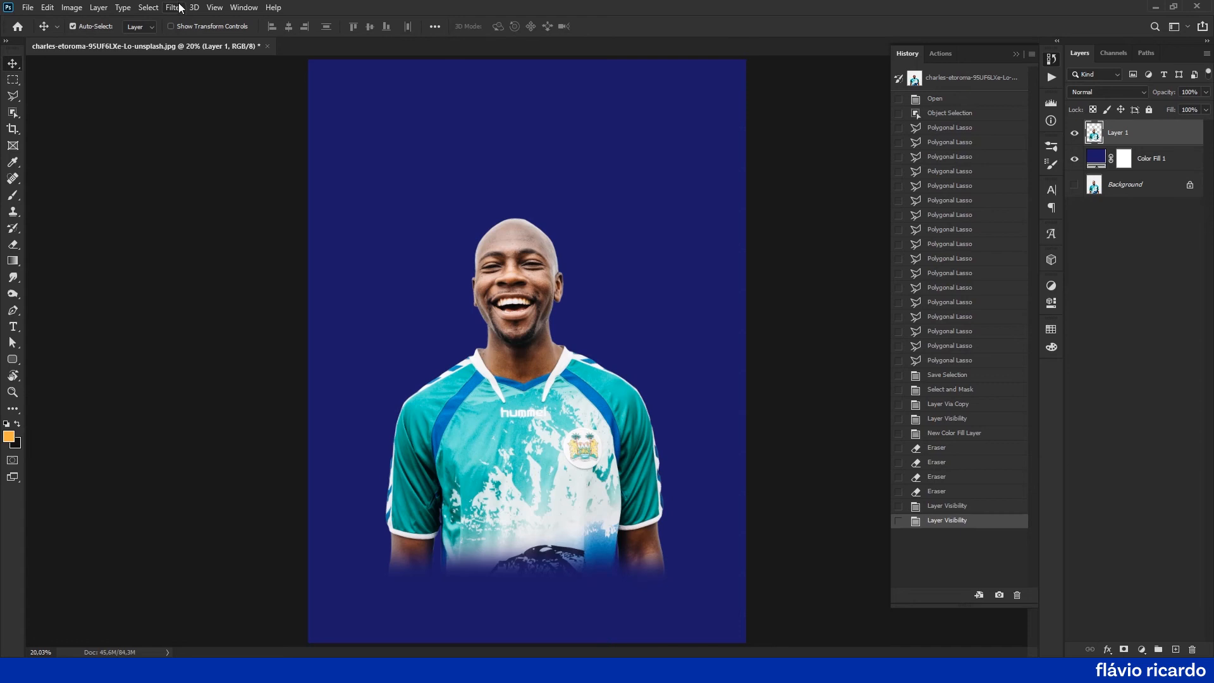
# - Recolor the shirt on Layer 1 to green with Hue/Saturation, setting the Cyans to Hue -77, Saturation -14 and Lightness -17
pyautogui.click(72, 7)
pyautogui.moveTo(122, 40)
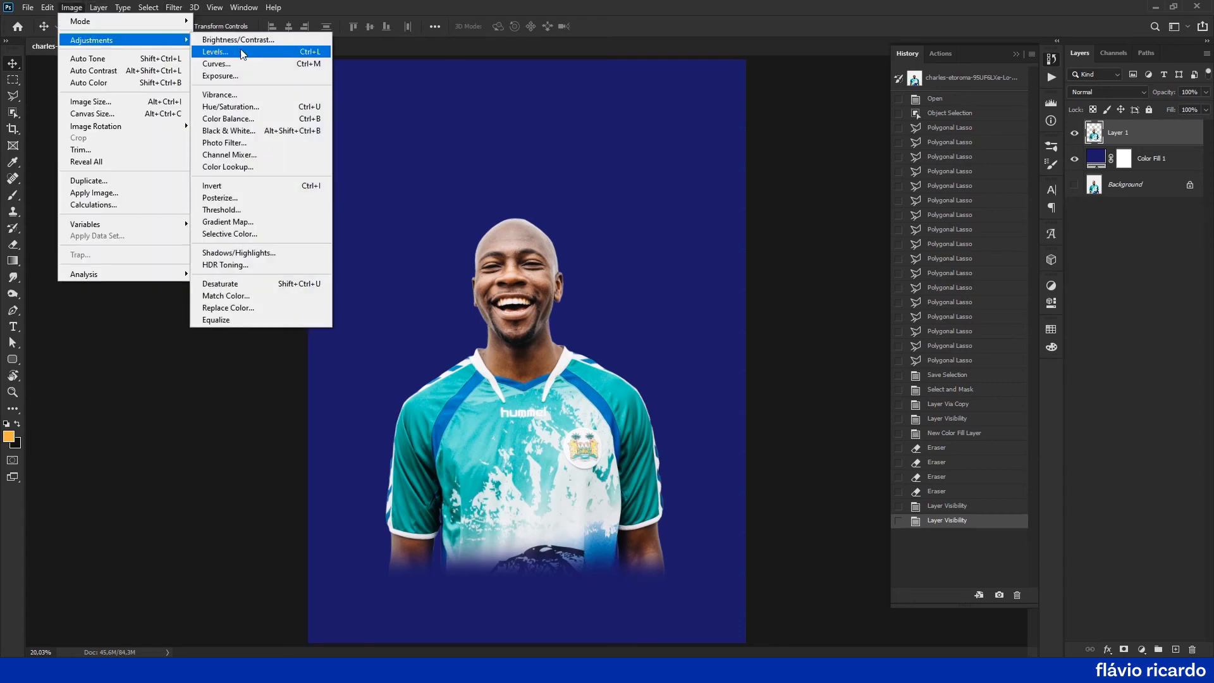
pyautogui.click(243, 109)
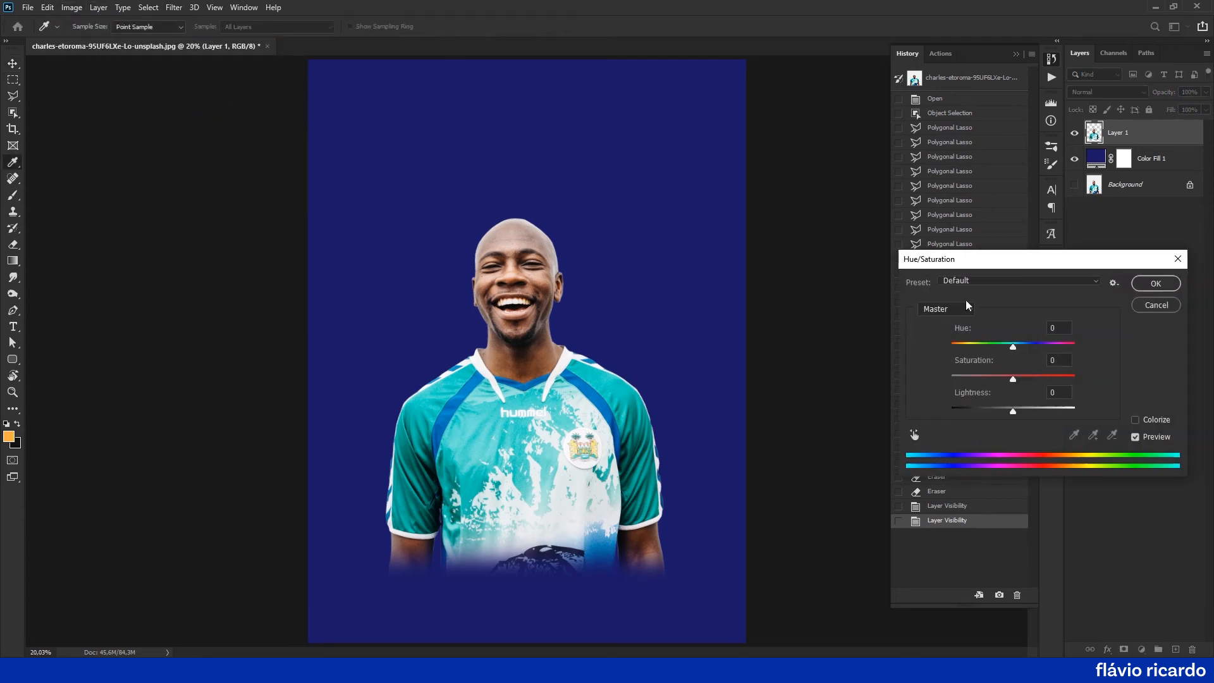
pyautogui.moveTo(996, 263); pyautogui.dragTo(868, 210)
pyautogui.click(838, 253)
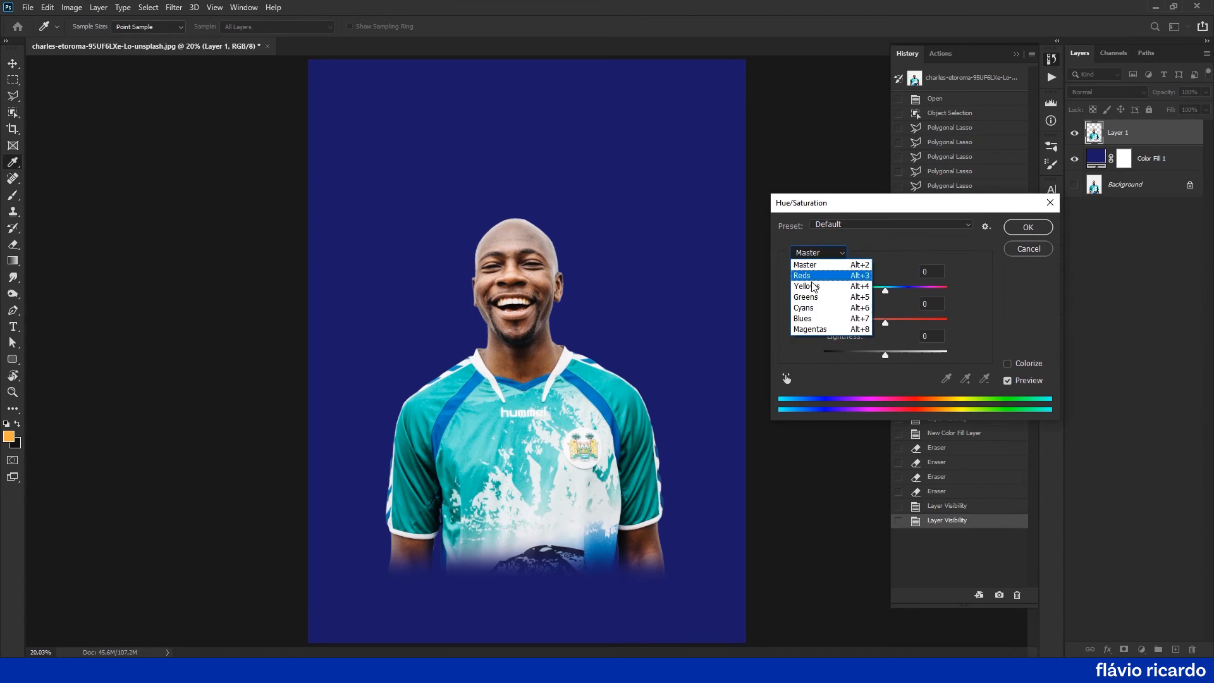
pyautogui.click(816, 297)
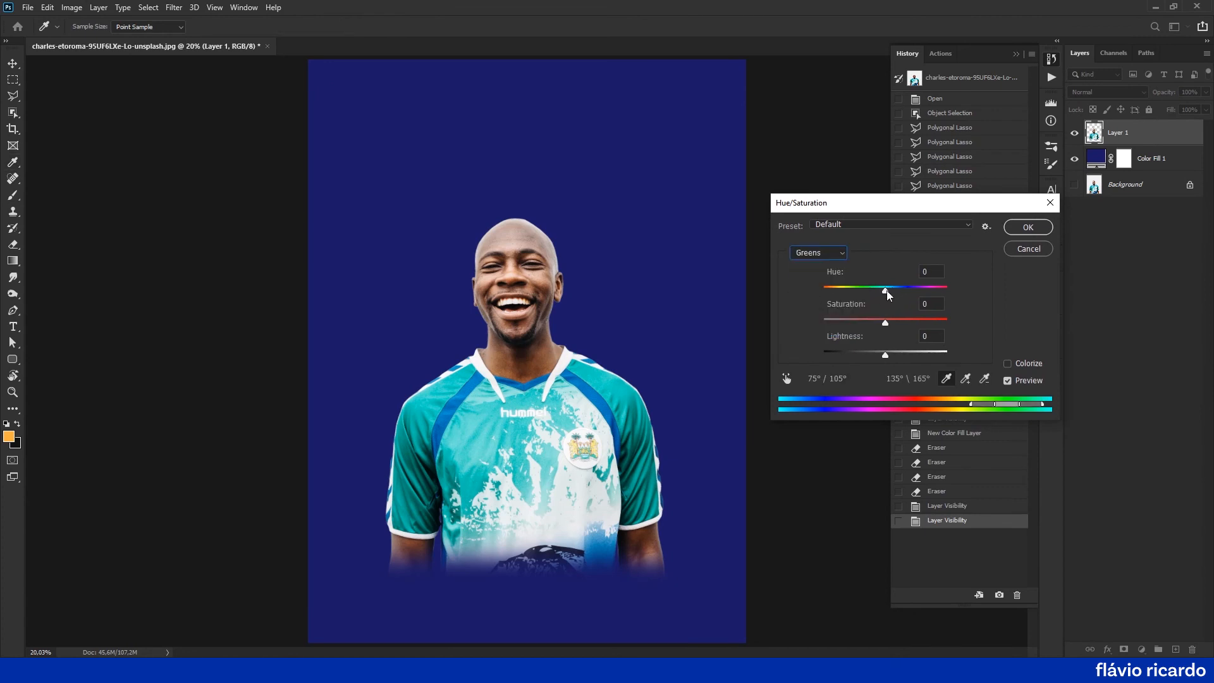
pyautogui.moveTo(887, 291); pyautogui.dragTo(876, 321)
pyautogui.click(821, 253)
pyautogui.click(804, 307)
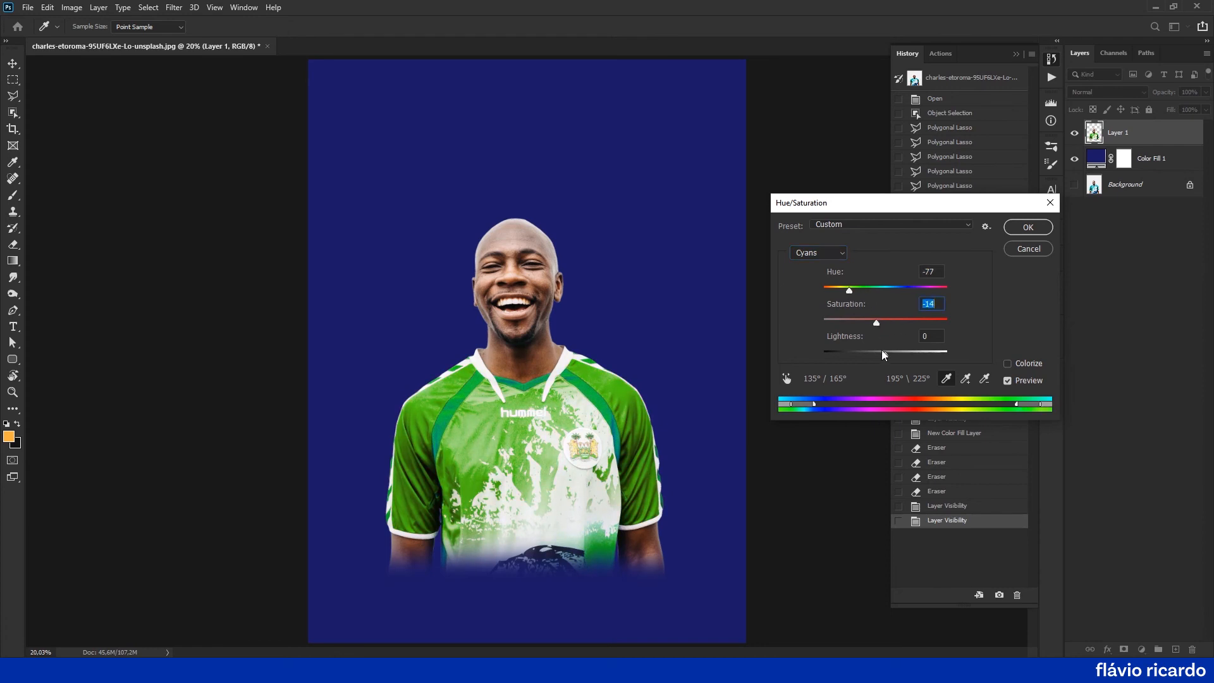
pyautogui.click(874, 352)
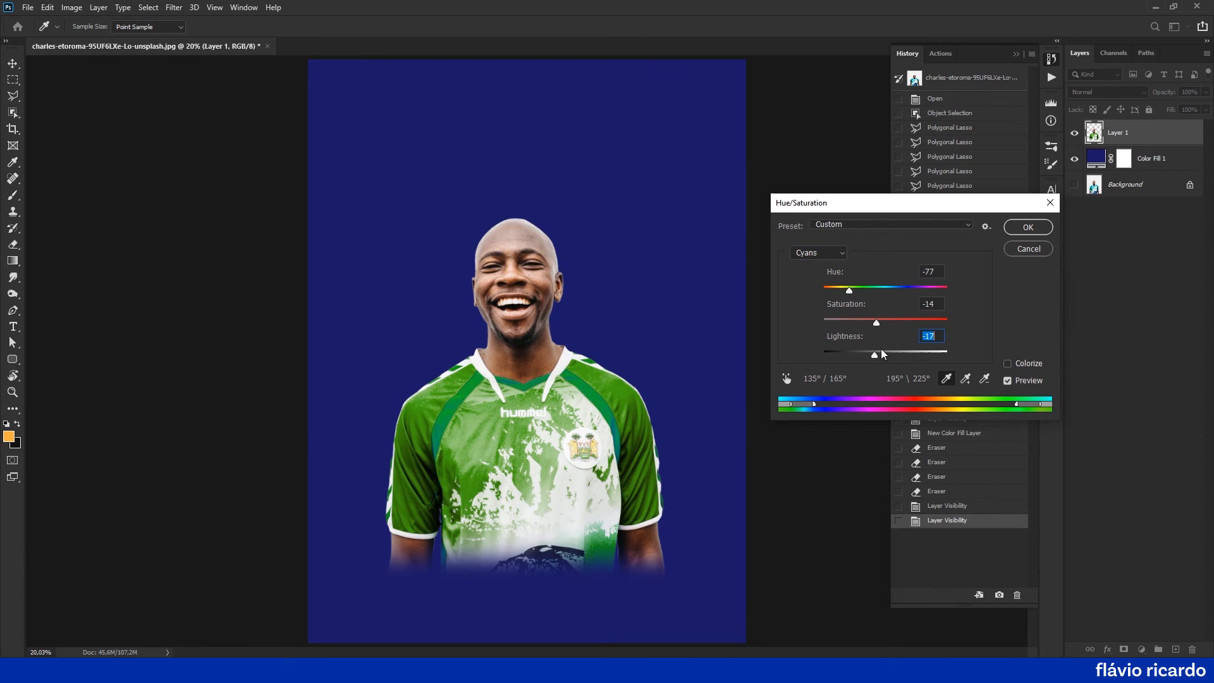
pyautogui.press('Return')
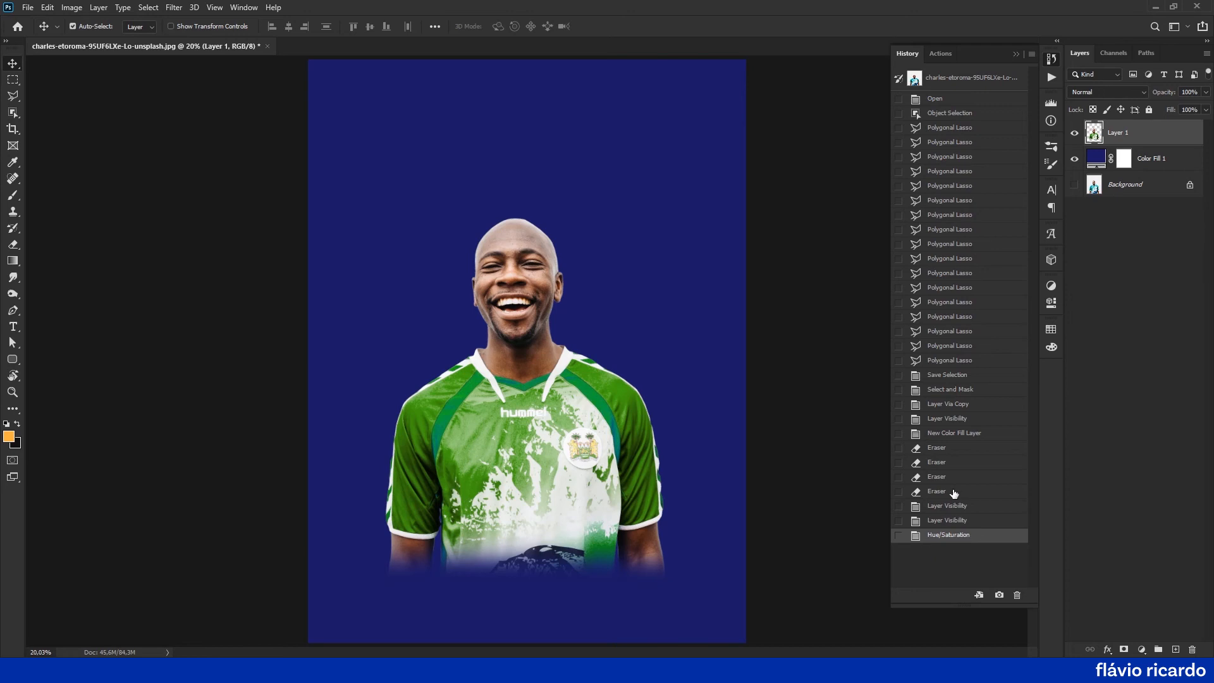
# - Step back in the history to the second Eraser state, return to the Hue/Saturation state and close the history
pyautogui.click(898, 492)
pyautogui.click(899, 477)
pyautogui.scroll(-10, 961, 405)
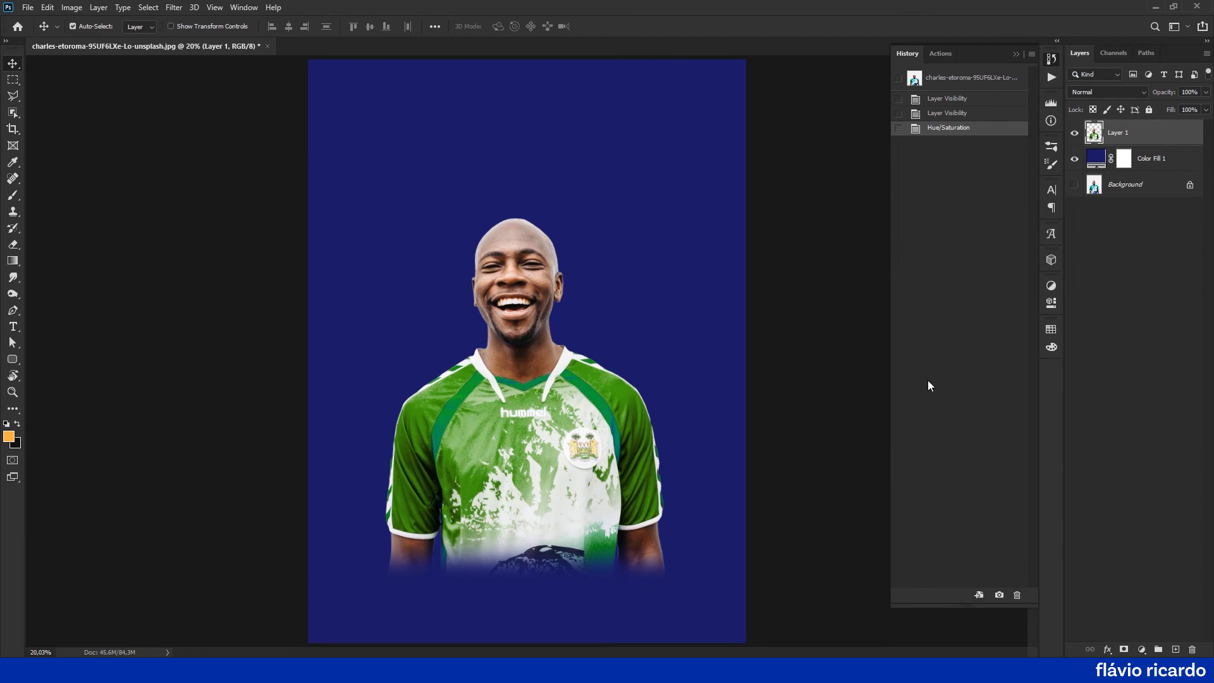
pyautogui.scroll(10, 927, 380)
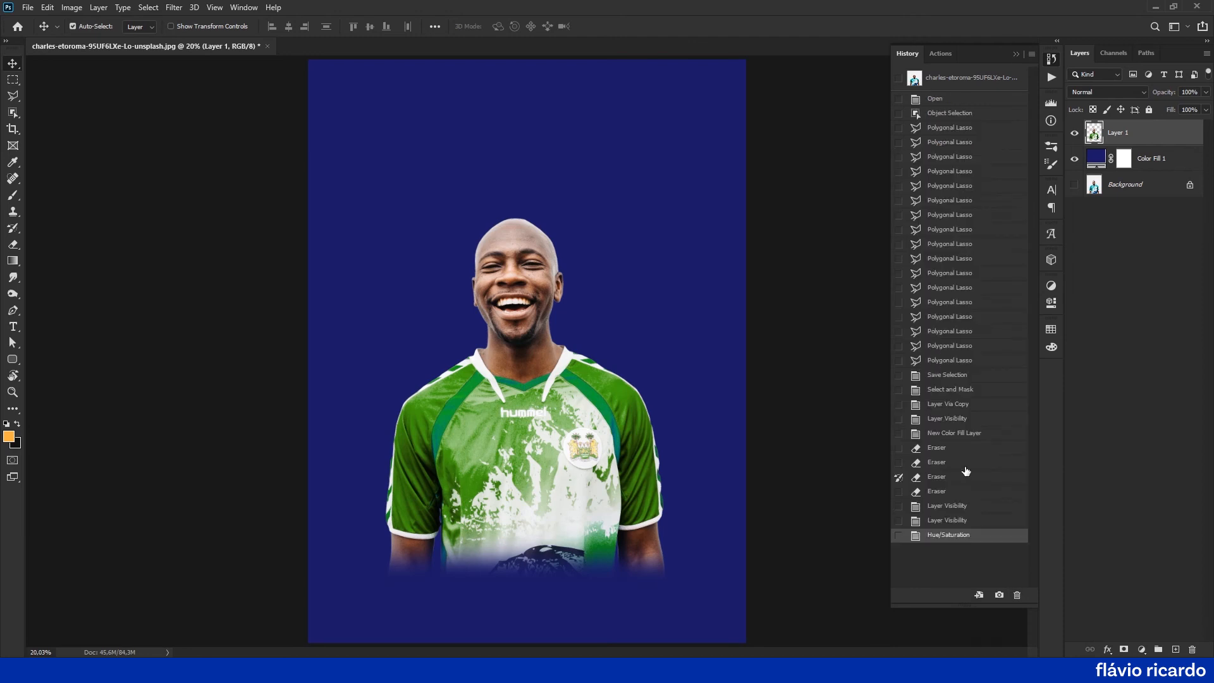
pyautogui.click(956, 468)
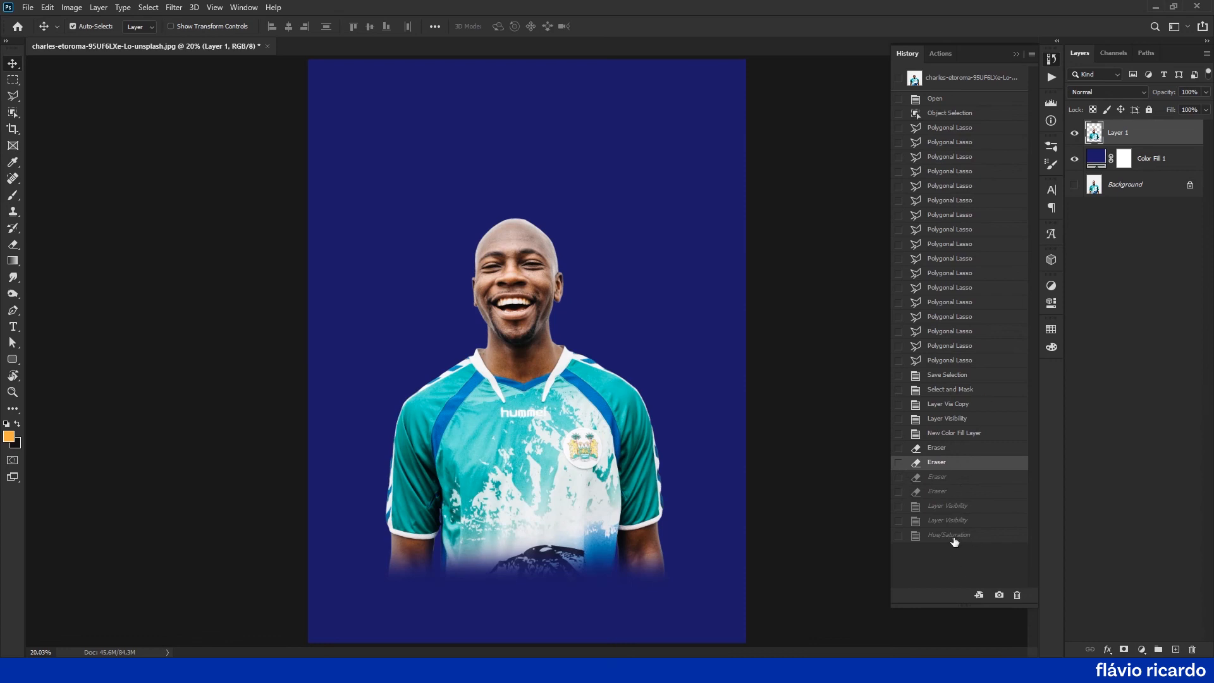
pyautogui.click(981, 537)
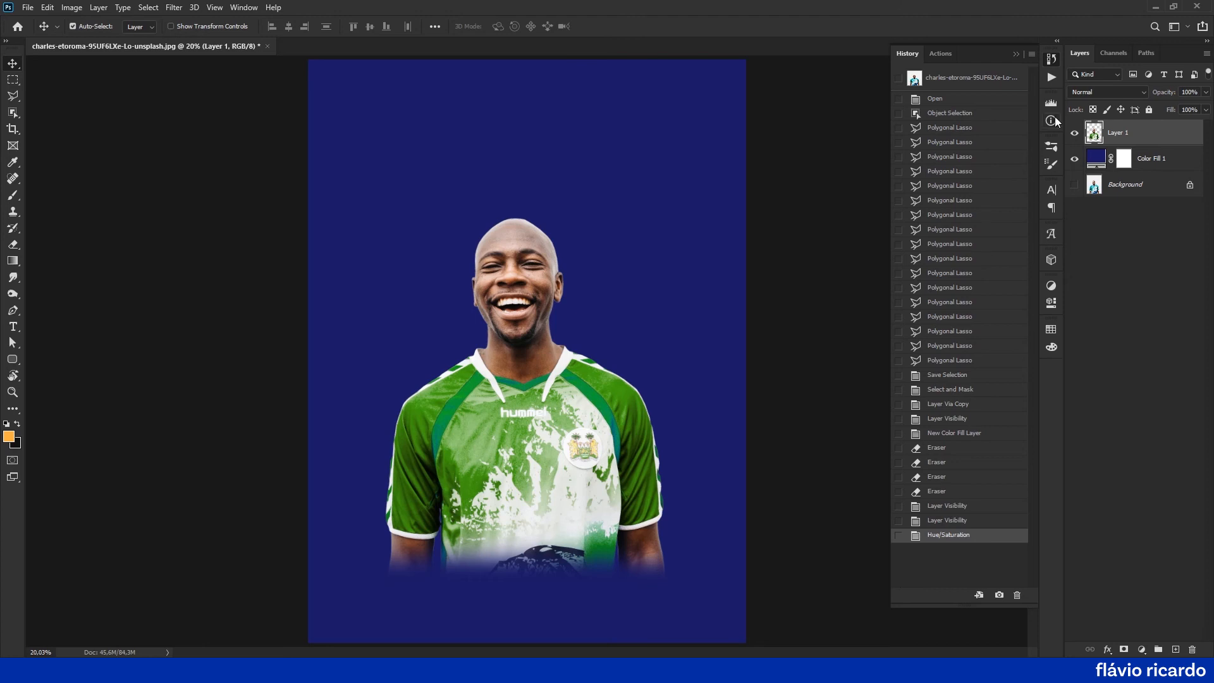
pyautogui.click(1054, 59)
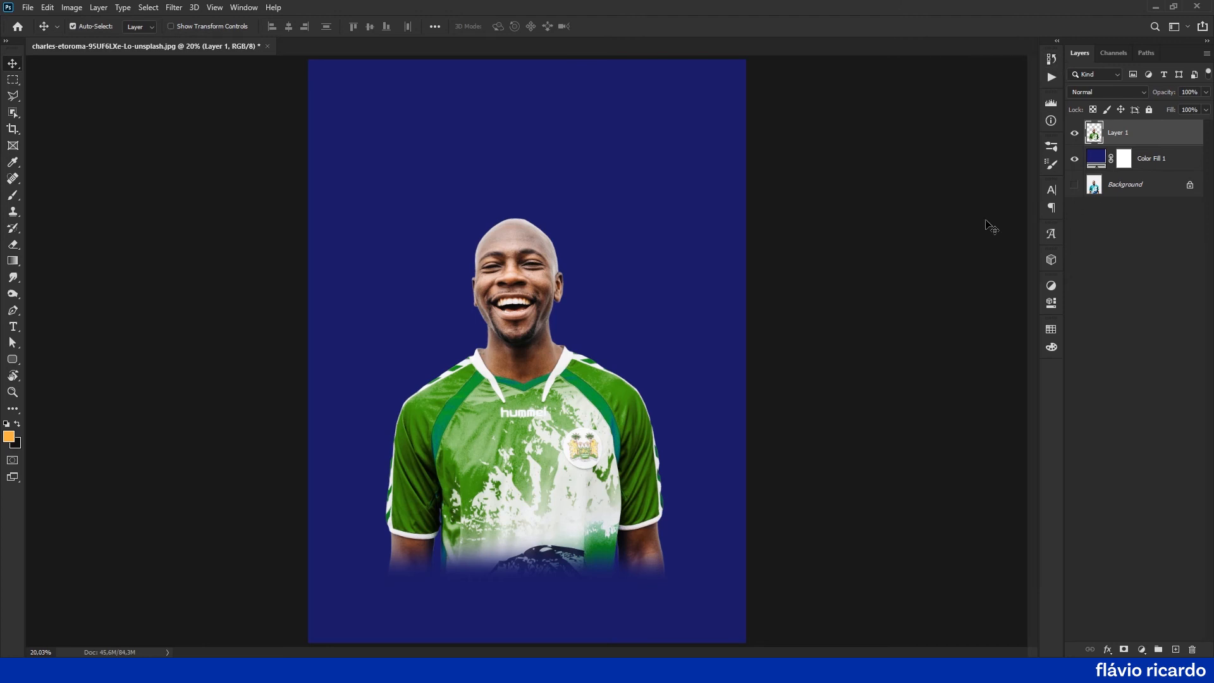
# - Save the document as the Photoshop file "edicao-destrutiva-x-edicao-nao-destrutiva" with layers and alpha channels
pyautogui.click(28, 7)
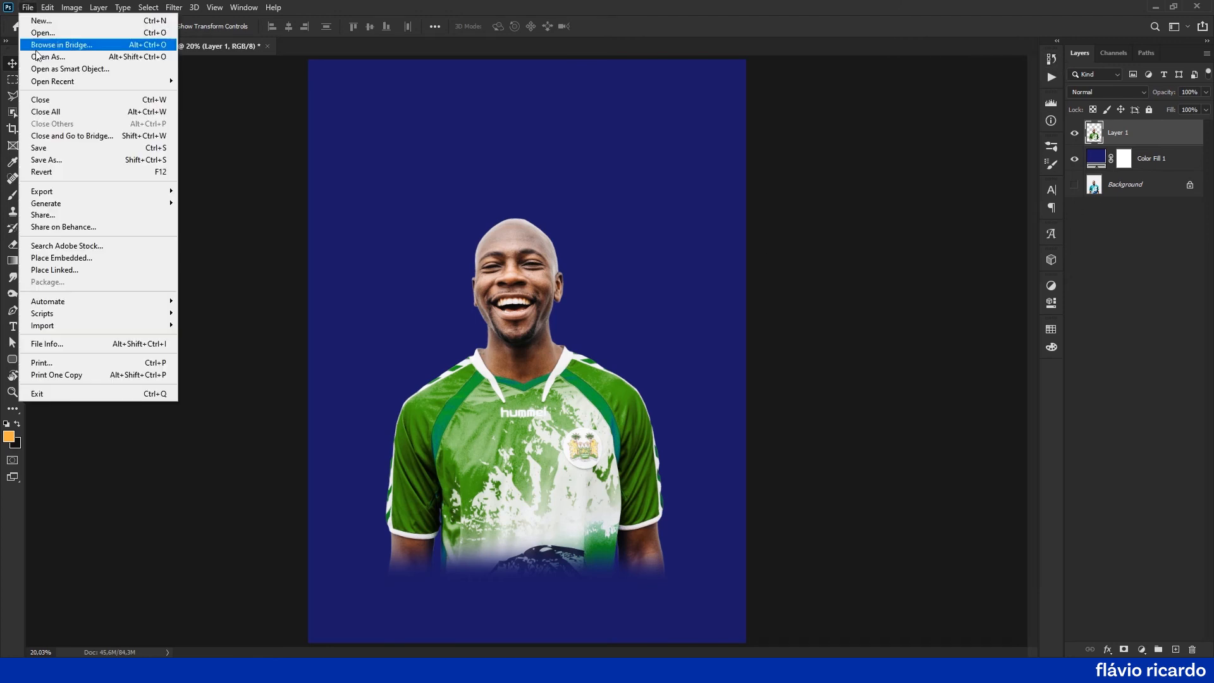
pyautogui.click(89, 164)
pyautogui.write('edicao-destrutiva-x-edicao-nao-')
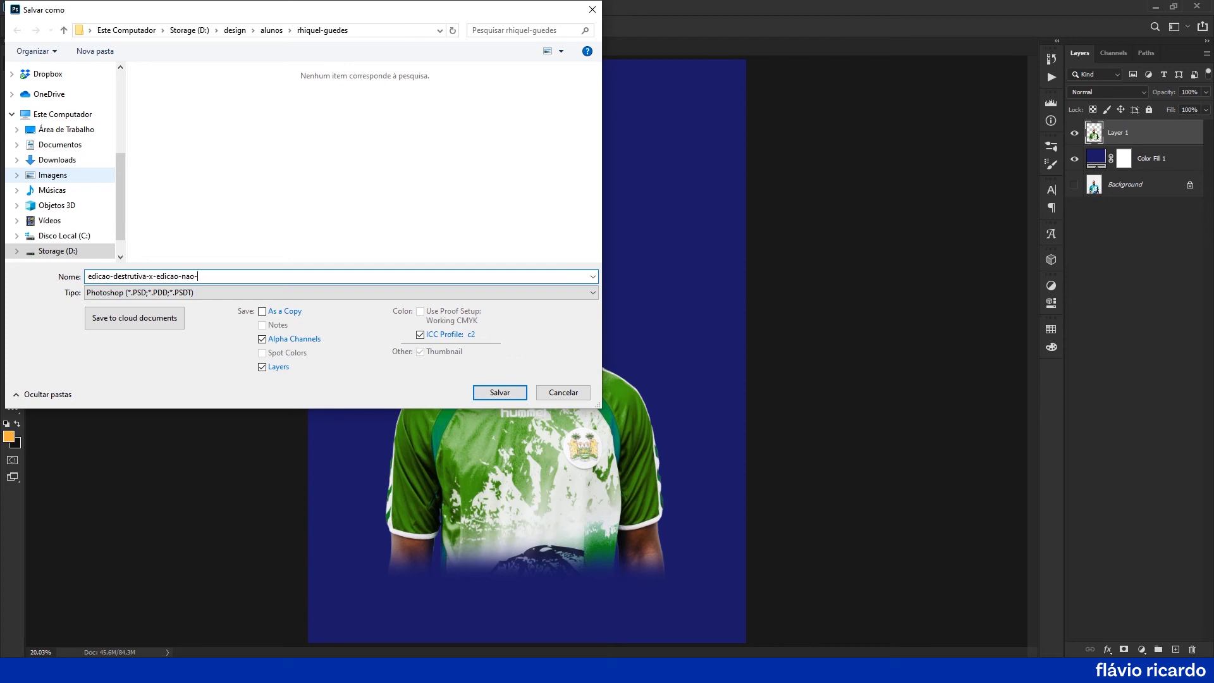
pyautogui.write('destrutiva')
pyautogui.press('Return')
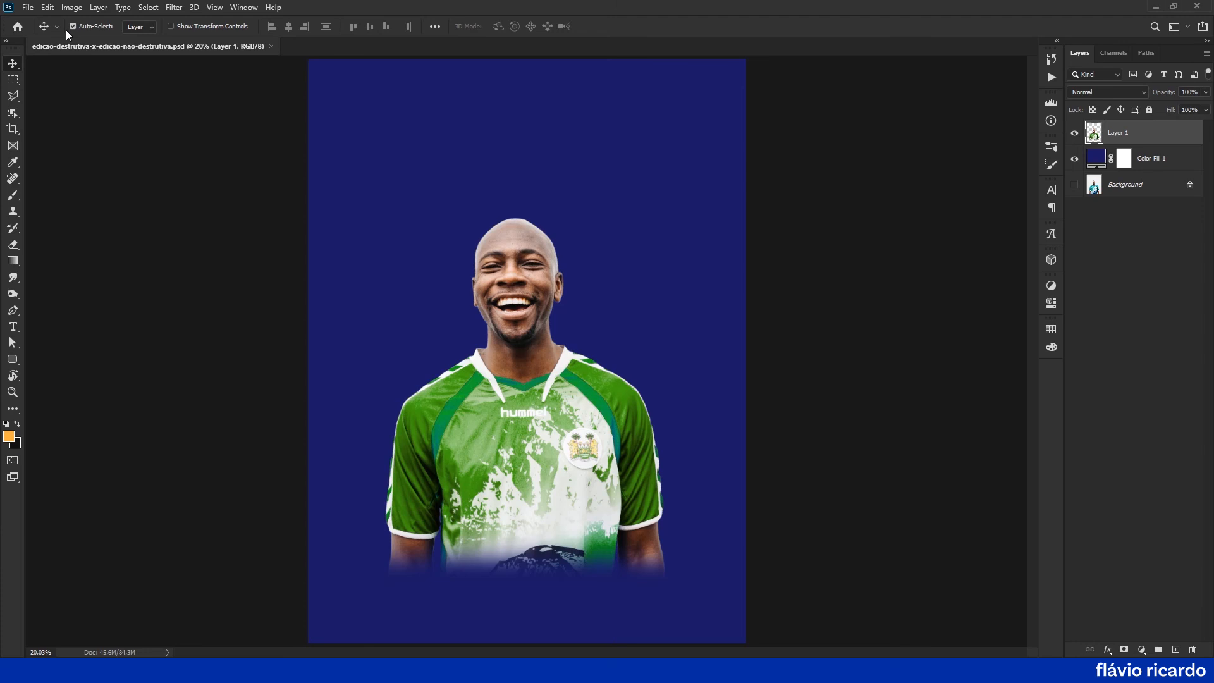
# - Place the original unsplash portrait JPG as an embedded smart object above Layer 1 at full canvas size
pyautogui.click(72, 8)
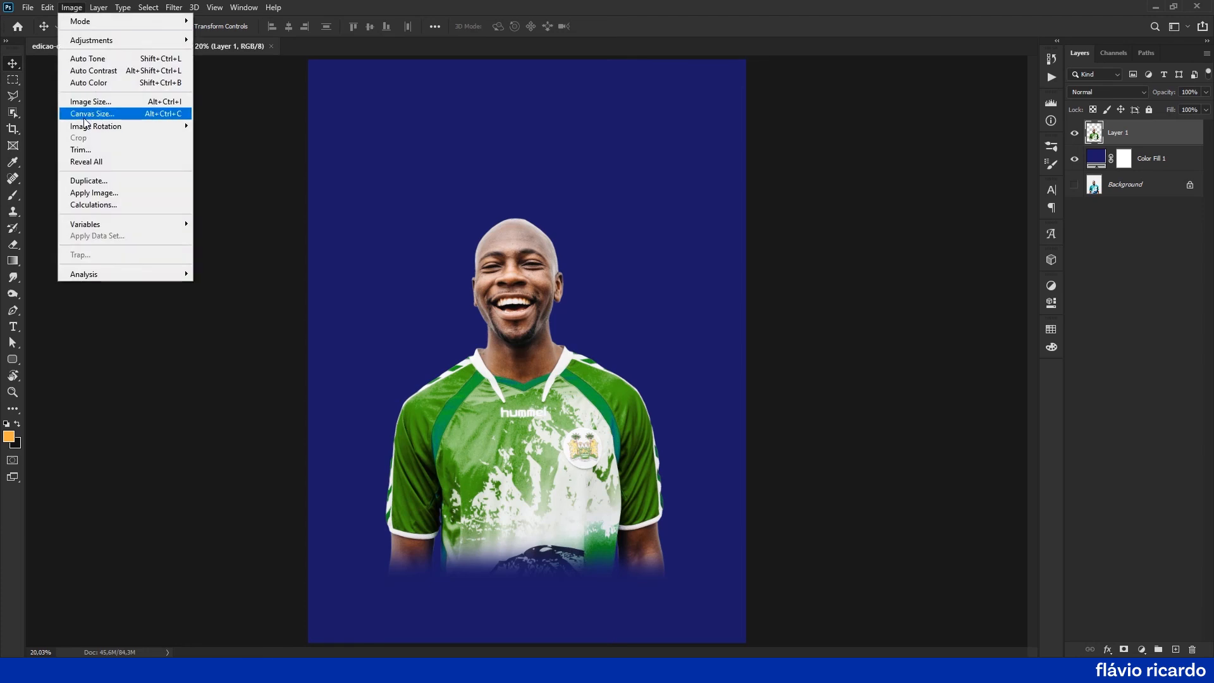
pyautogui.moveTo(27, 10)
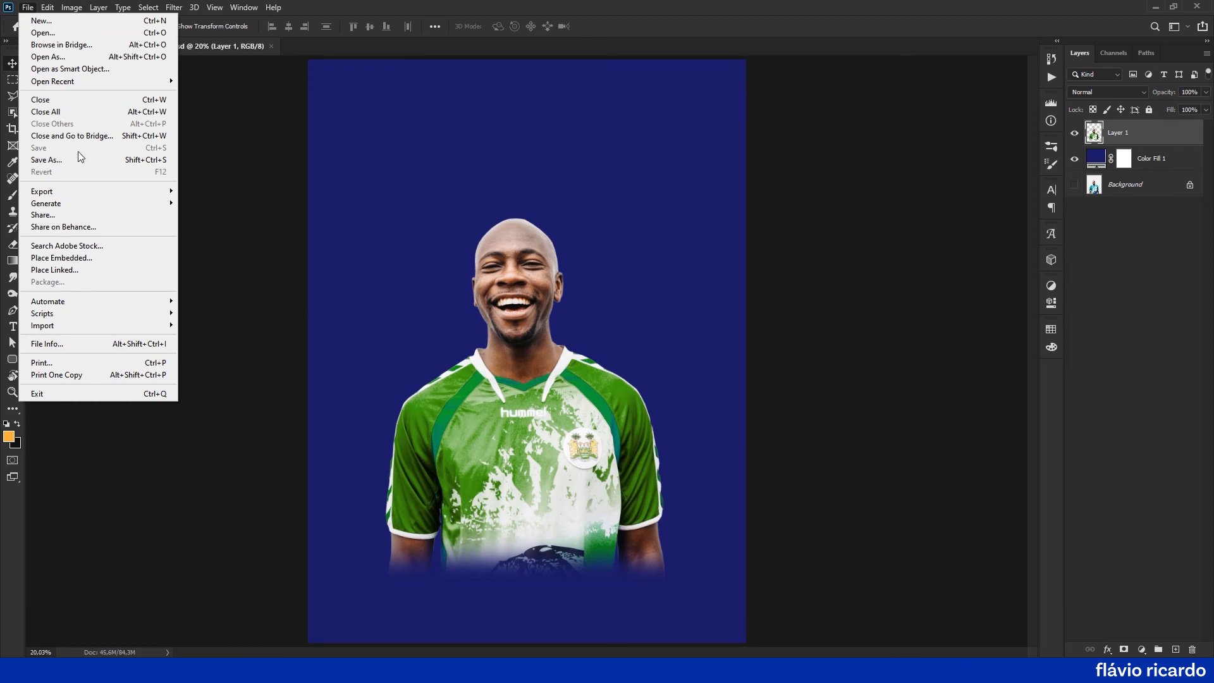
pyautogui.click(81, 261)
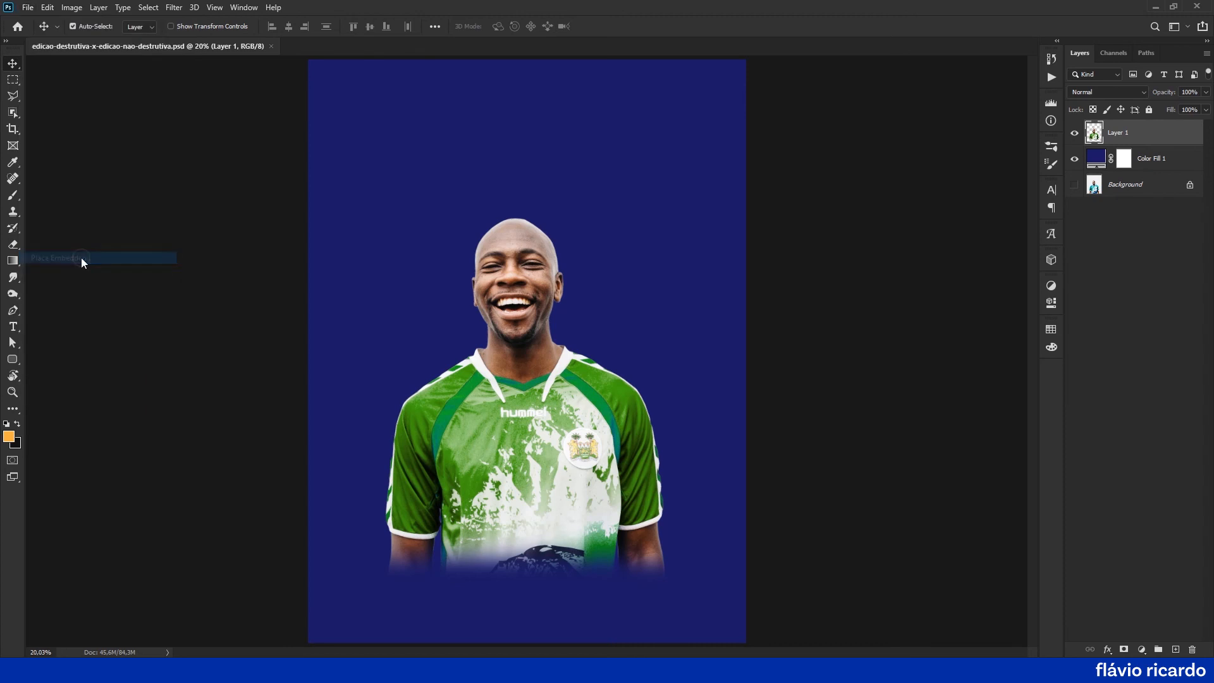
pyautogui.click(139, 108)
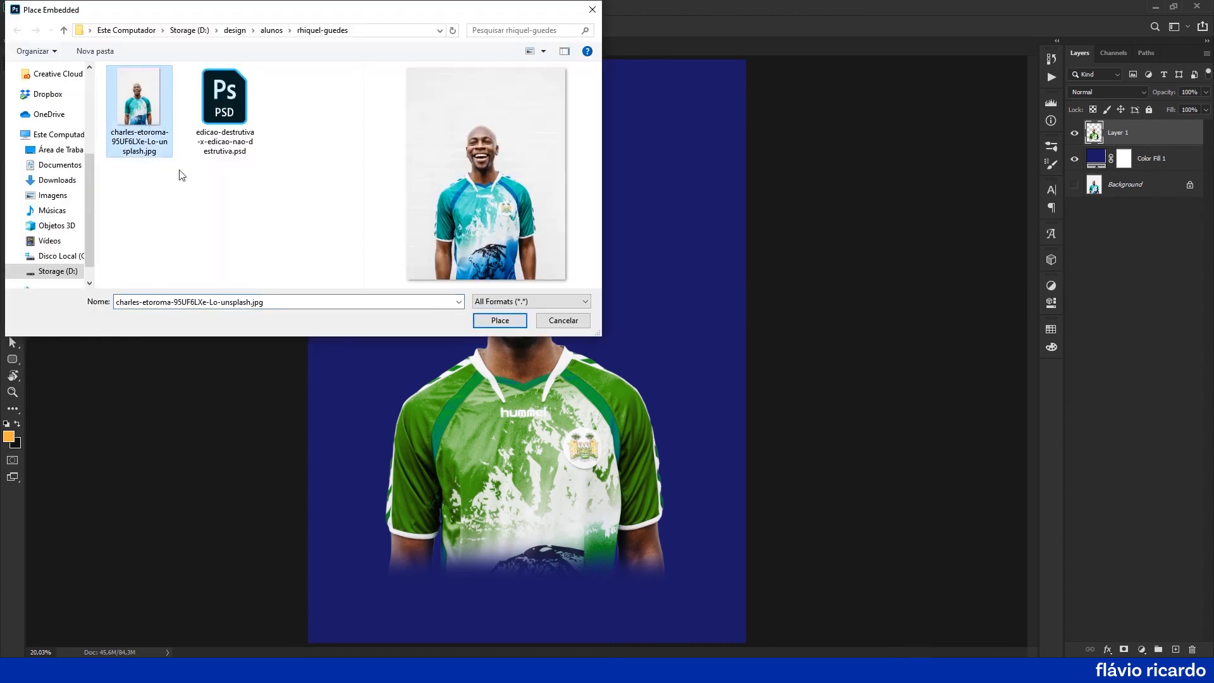
pyautogui.click(500, 321)
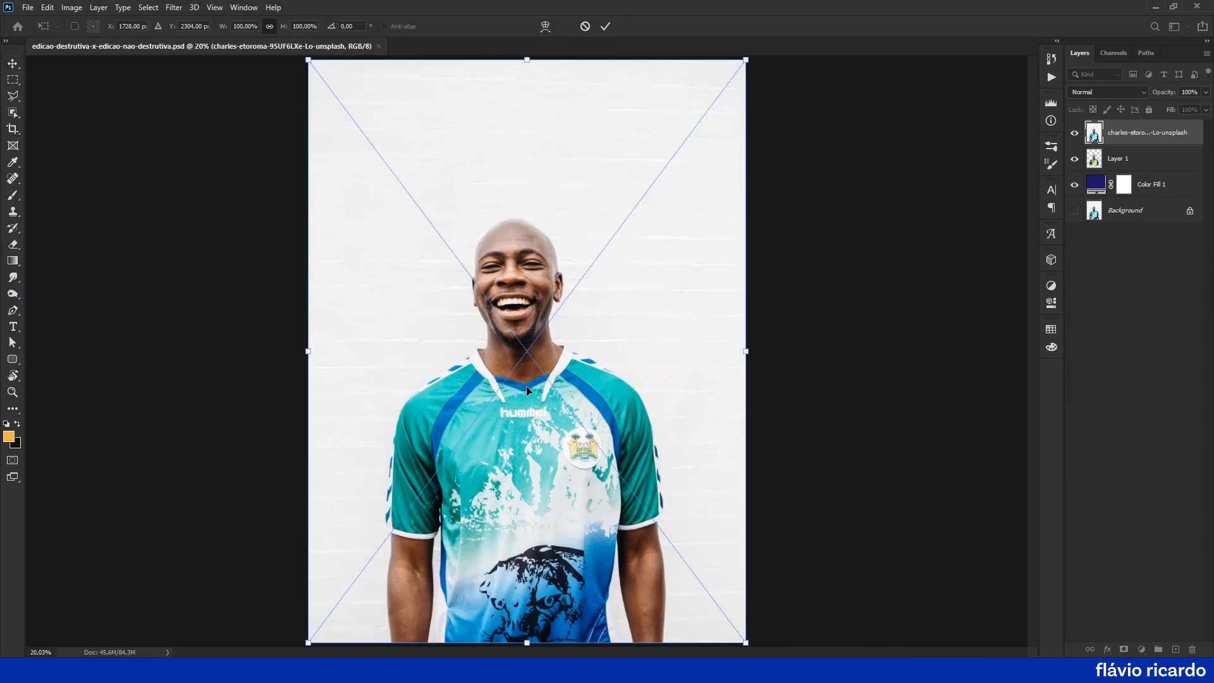
pyautogui.press('Return')
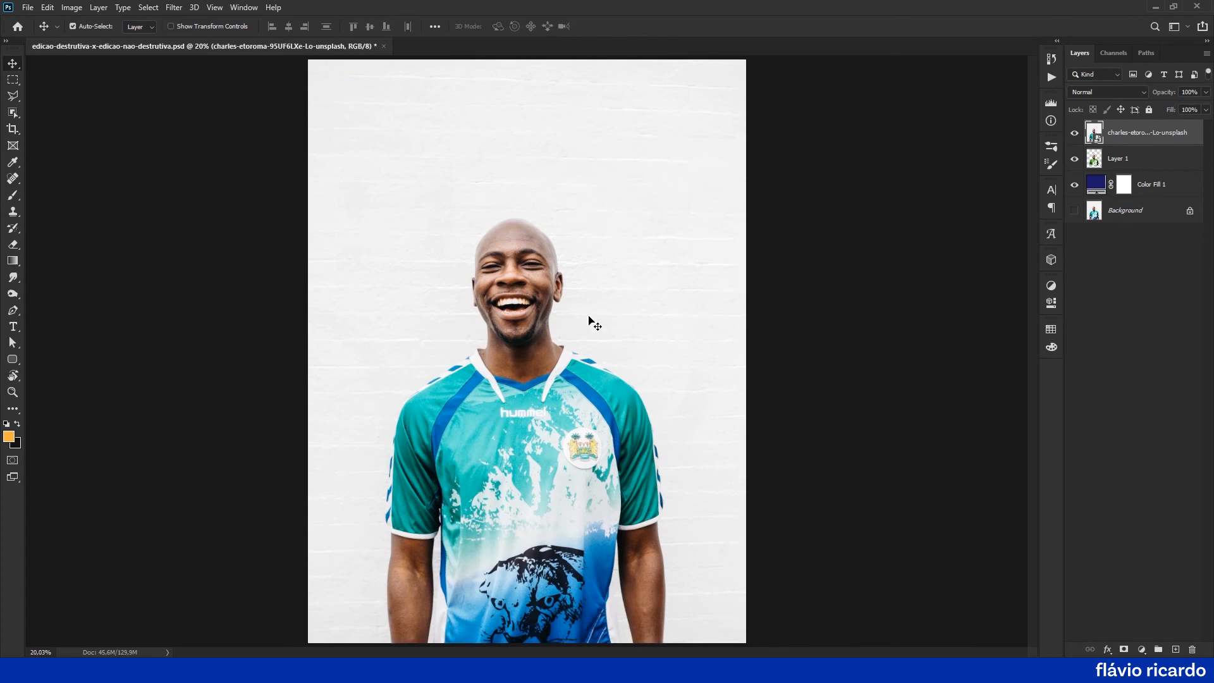
# - Set the layer thumbnails to Large Thumbnails, and open the placed portrait's smart object contents and close them
pyautogui.rightClick(1138, 291)
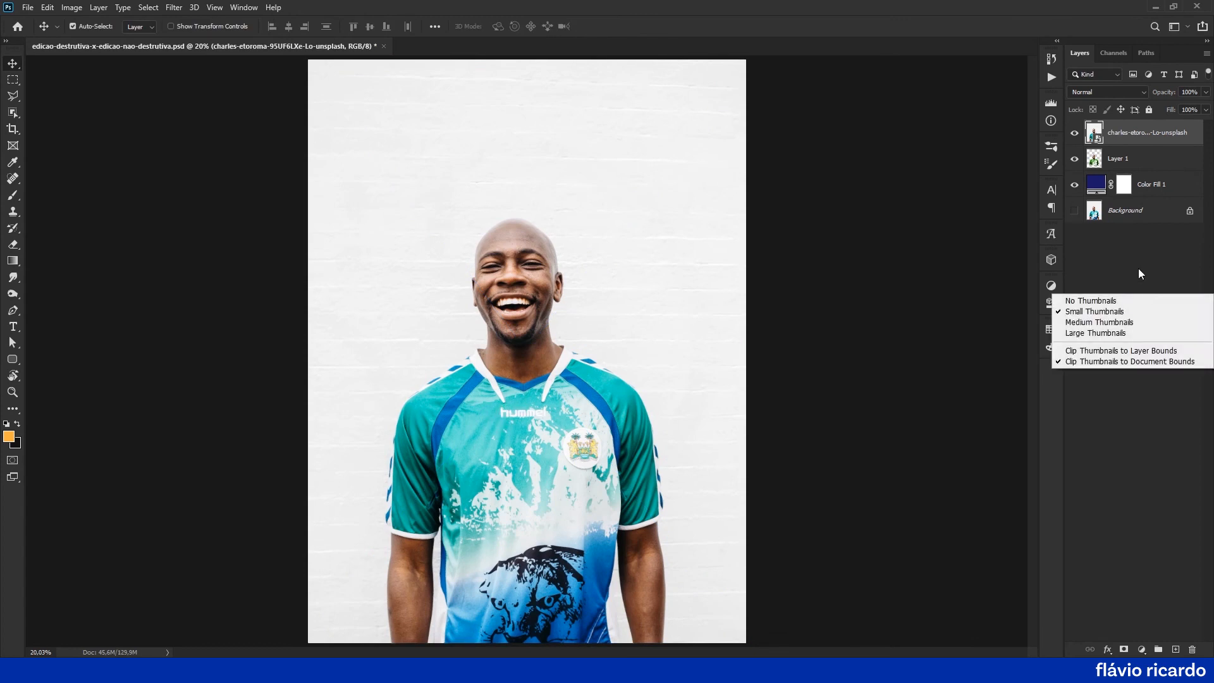
pyautogui.click(1103, 334)
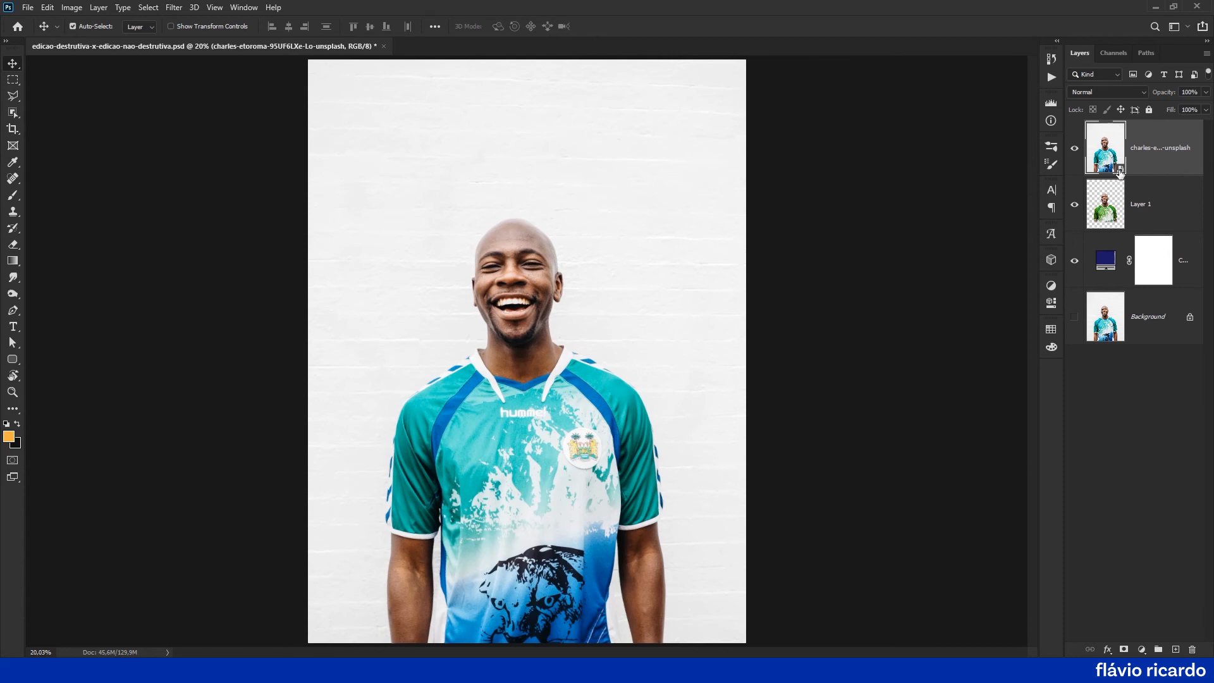
pyautogui.doubleClick(1105, 152)
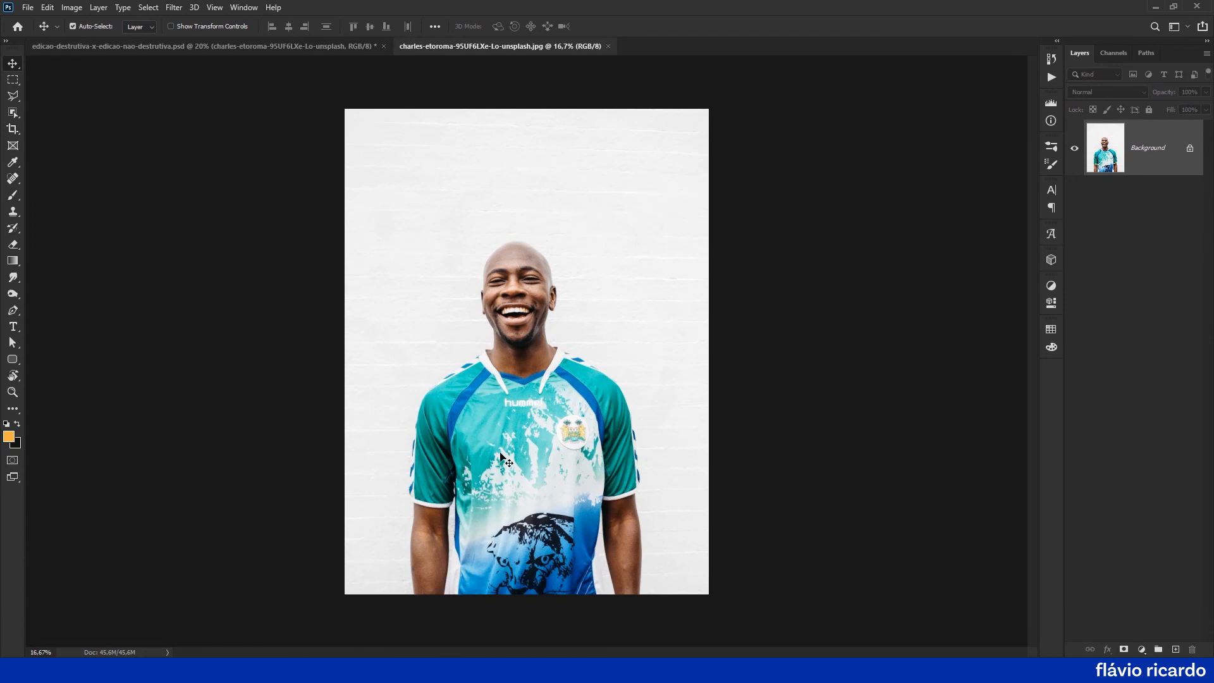
pyautogui.click(608, 46)
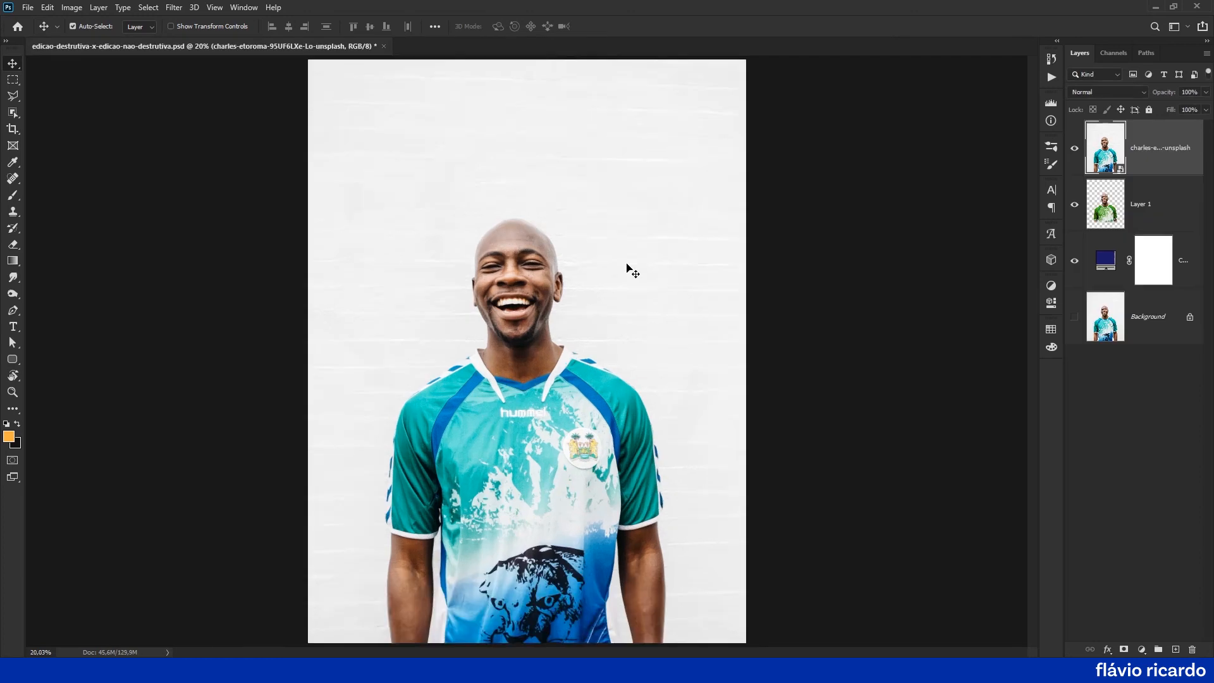
# - Hide the placed portrait smart object, select Layer 1 and compare it with the smart object by toggling the latter's visibility
pyautogui.click(1075, 148)
pyautogui.click(1111, 225)
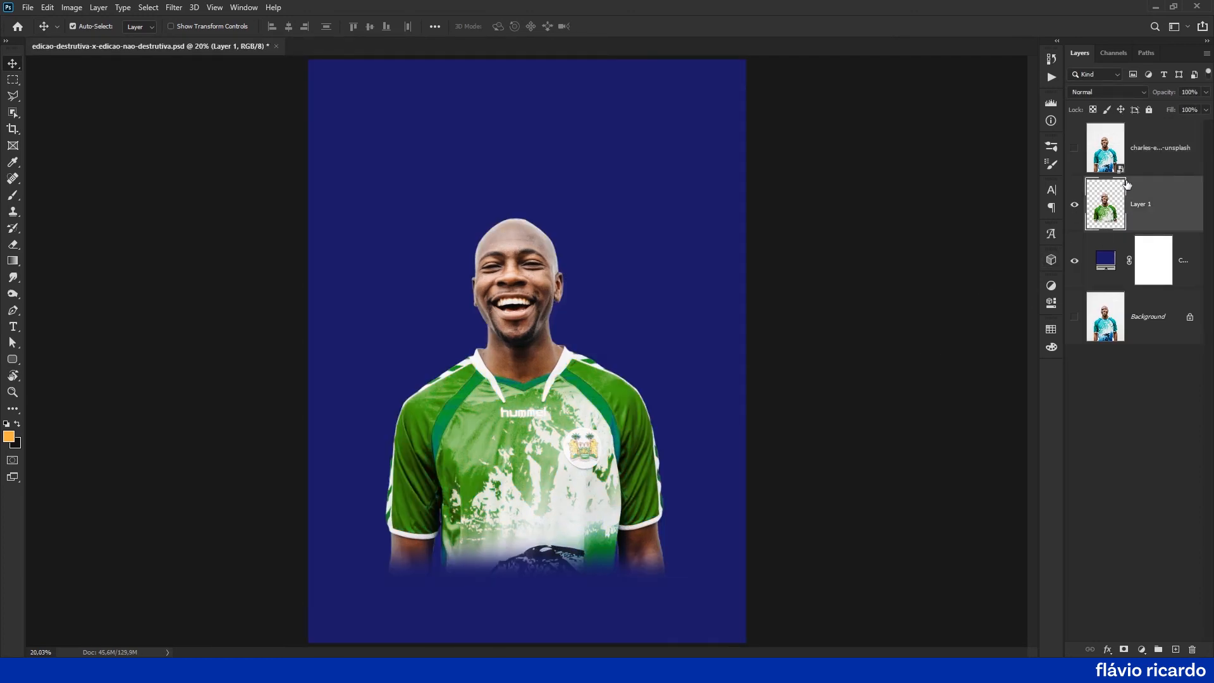
pyautogui.click(1075, 149)
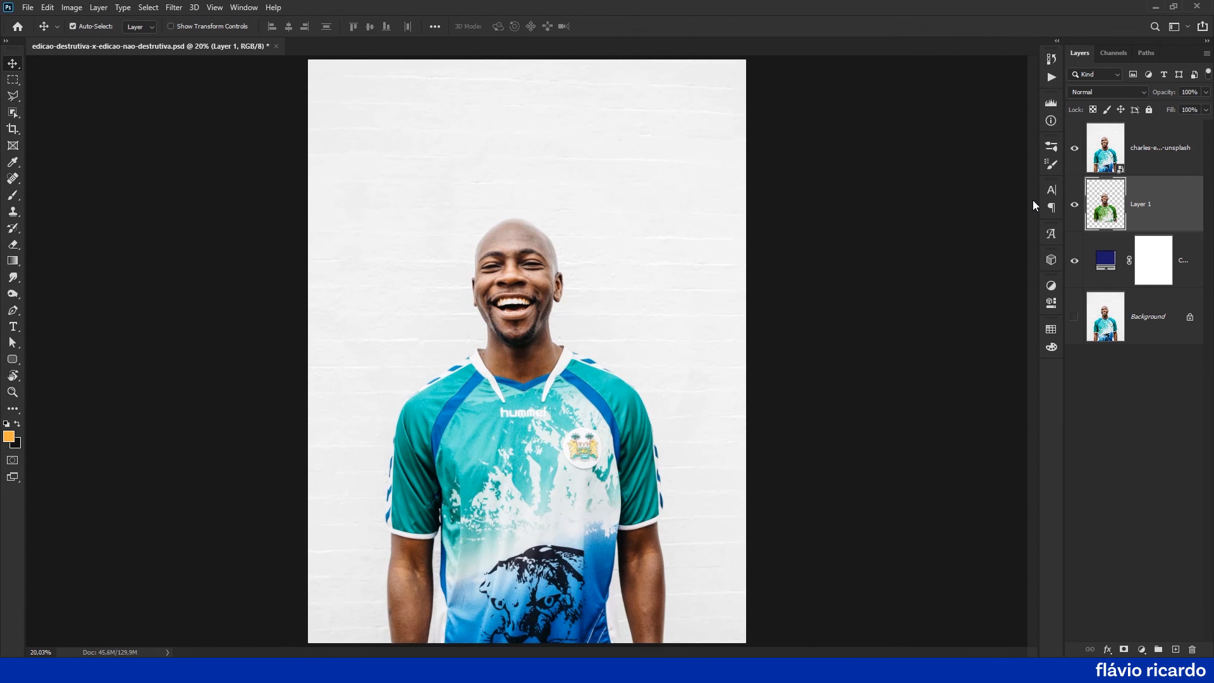
pyautogui.click(1075, 148)
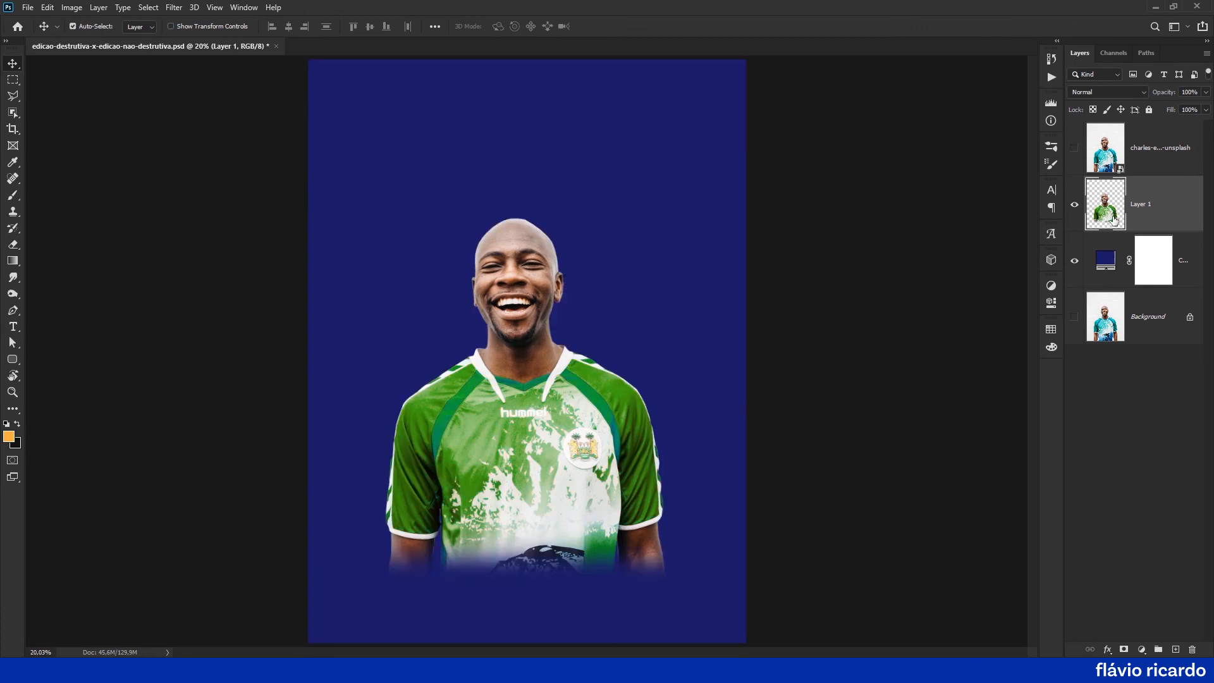
# - Show the placed portrait smart object and mask out its background using the saved "selection" alpha channel
pyautogui.click(1074, 148)
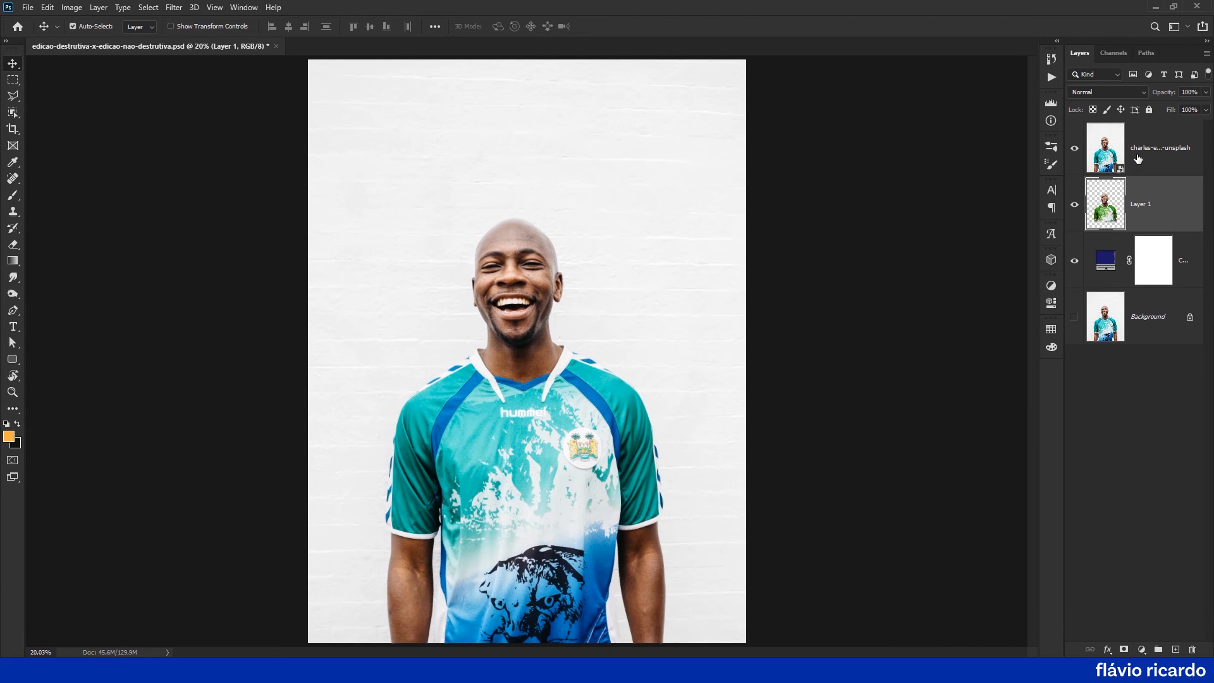
pyautogui.click(1114, 54)
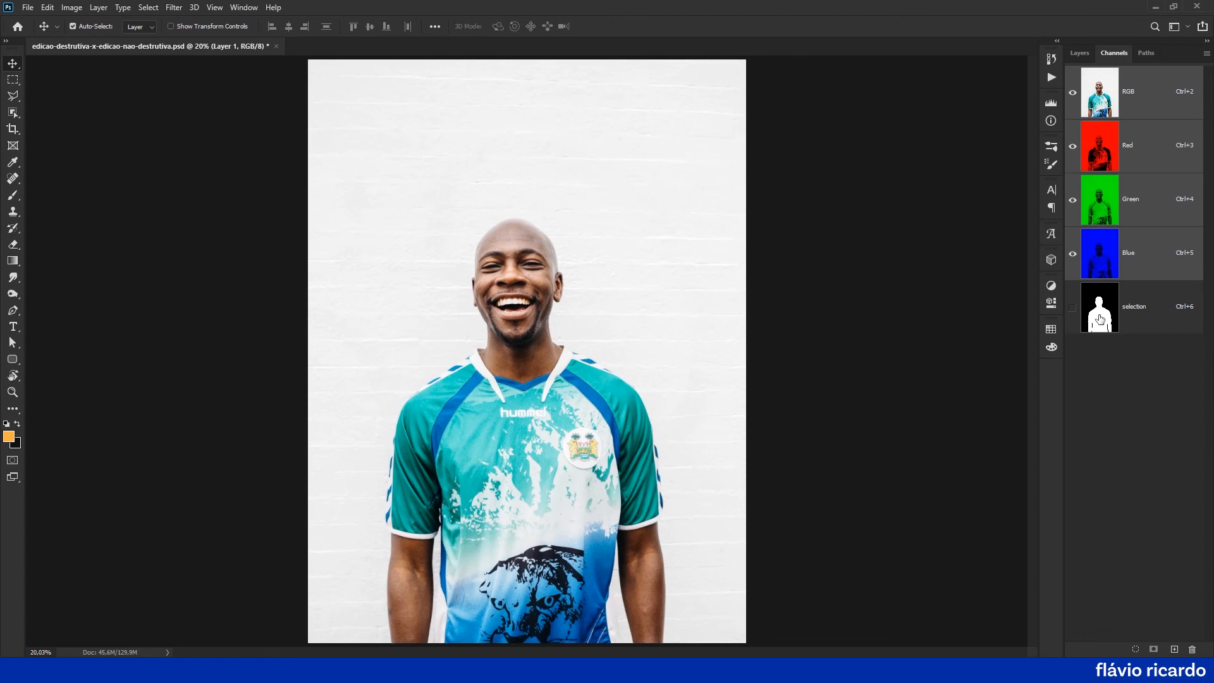
pyautogui.keyDown('ctrl'); pyautogui.click(1101, 348); pyautogui.keyUp('ctrl')
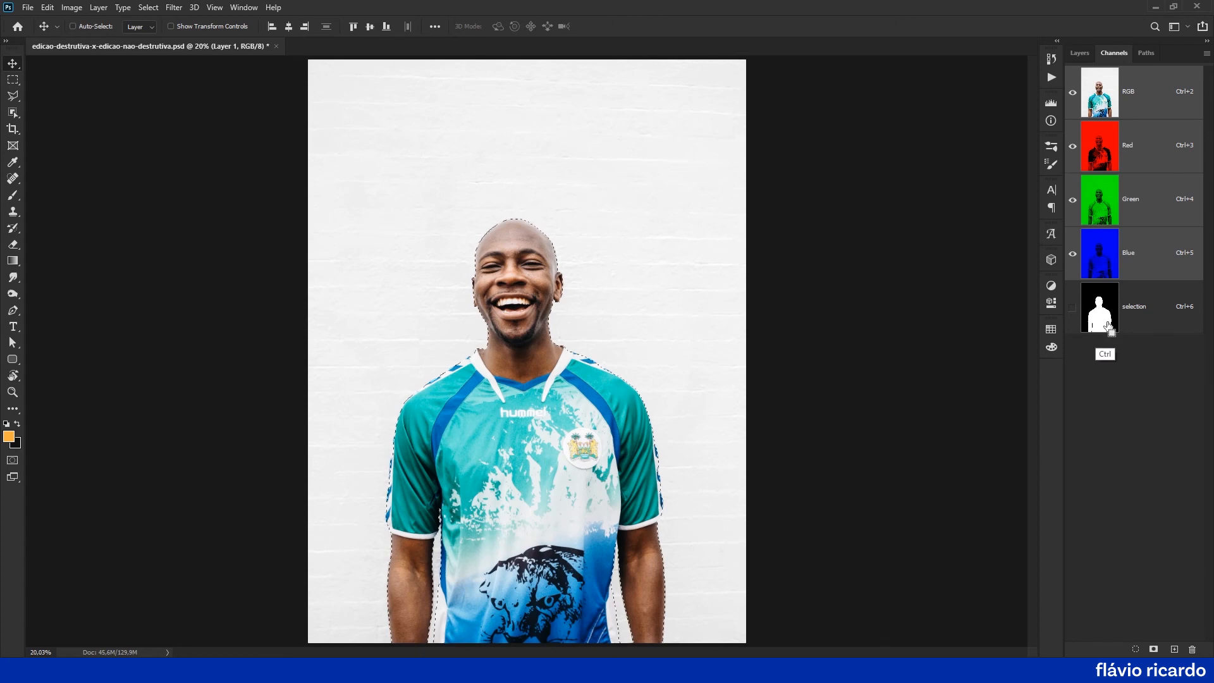
pyautogui.click(1081, 54)
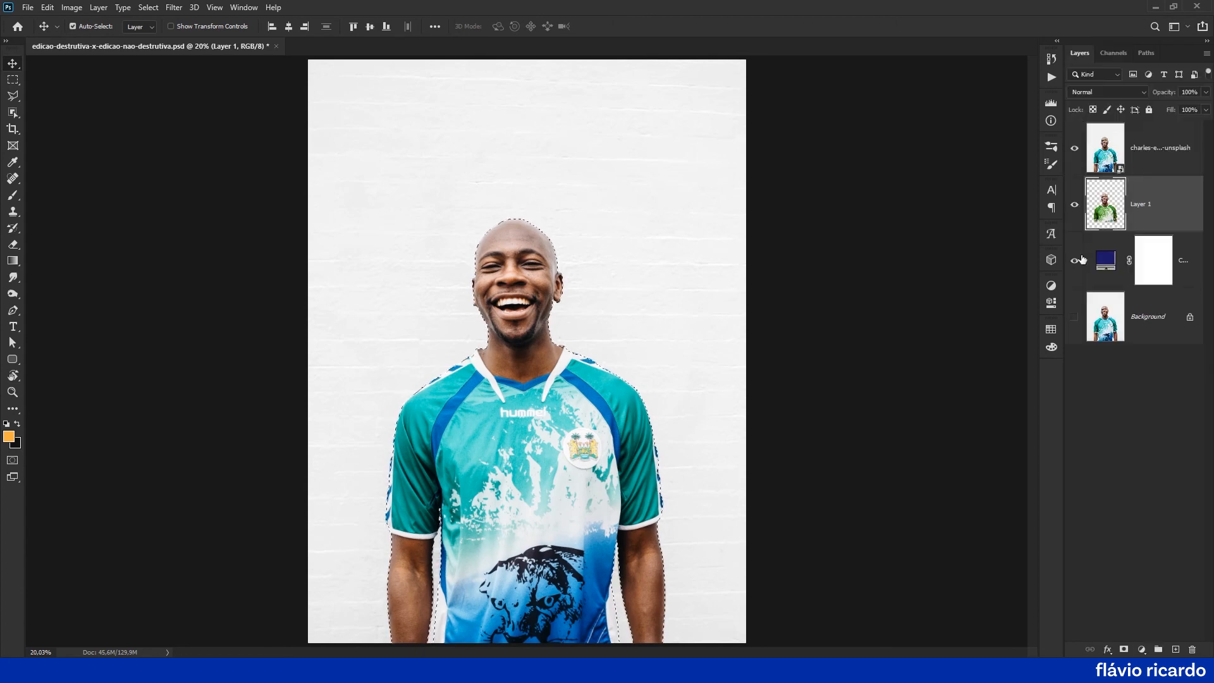
pyautogui.click(1152, 163)
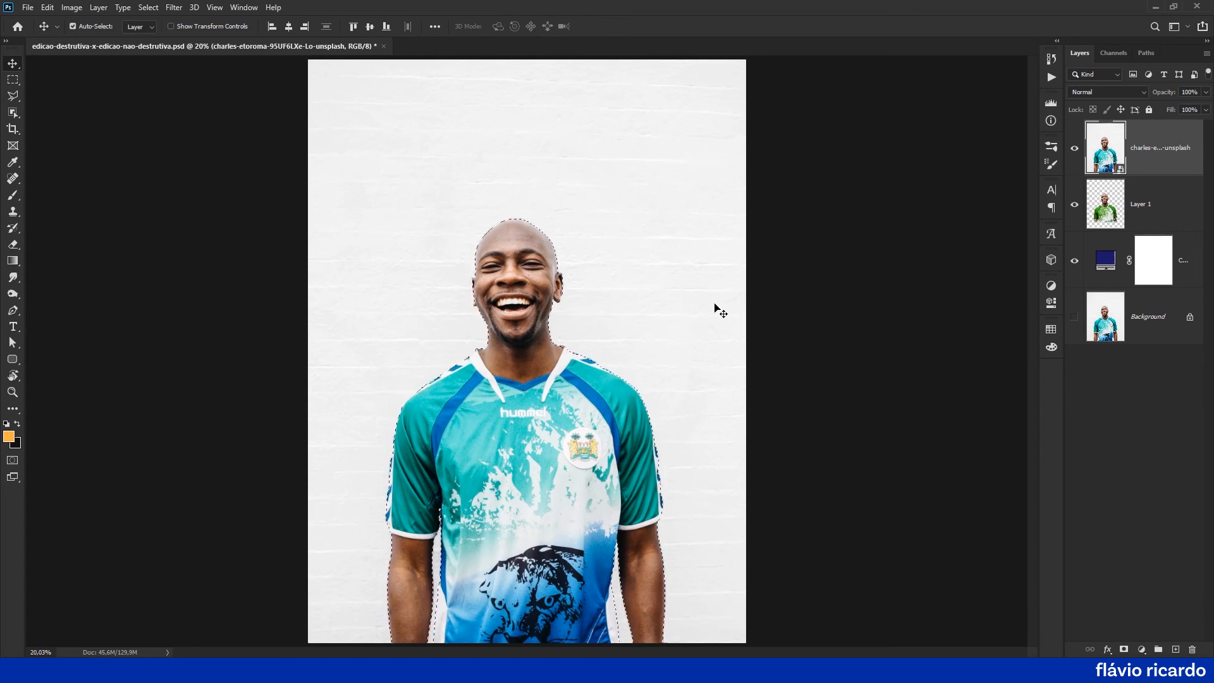
pyautogui.click(1125, 650)
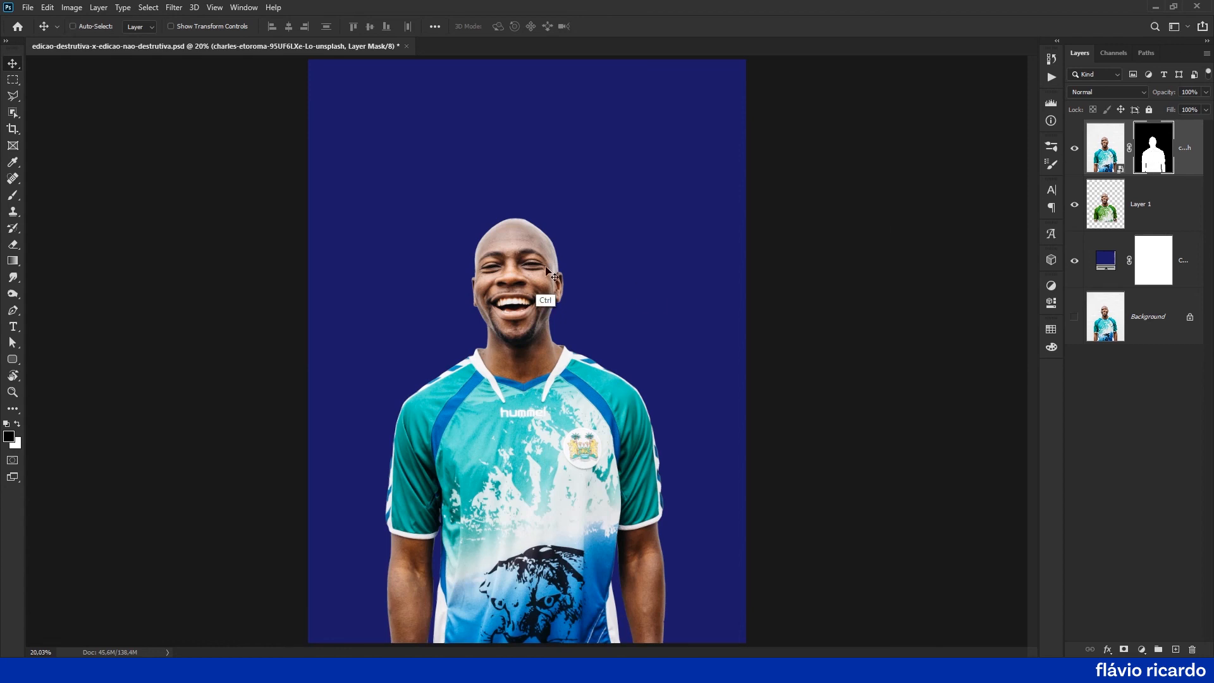
# - Set up a soft Brush of 26 px for retouching the portrait's layer mask beside the ear
pyautogui.moveTo(551, 273)
pyautogui.mouseDown()
pyautogui.moveTo(649, 323)
pyautogui.moveTo(426, 180)
pyautogui.mouseUp()
pyautogui.press('b')
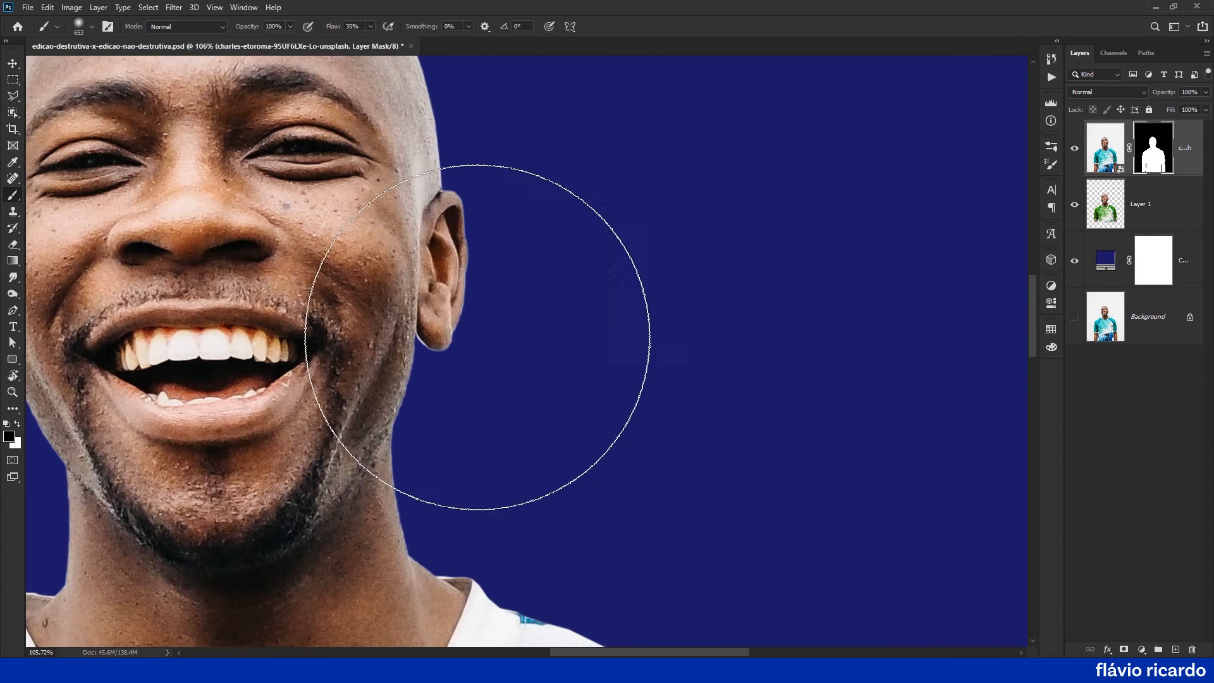
pyautogui.press('alt')
pyautogui.moveTo(528, 316)
pyautogui.mouseDown()
pyautogui.moveTo(347, 323)
pyautogui.moveTo(371, 335)
pyautogui.mouseUp()
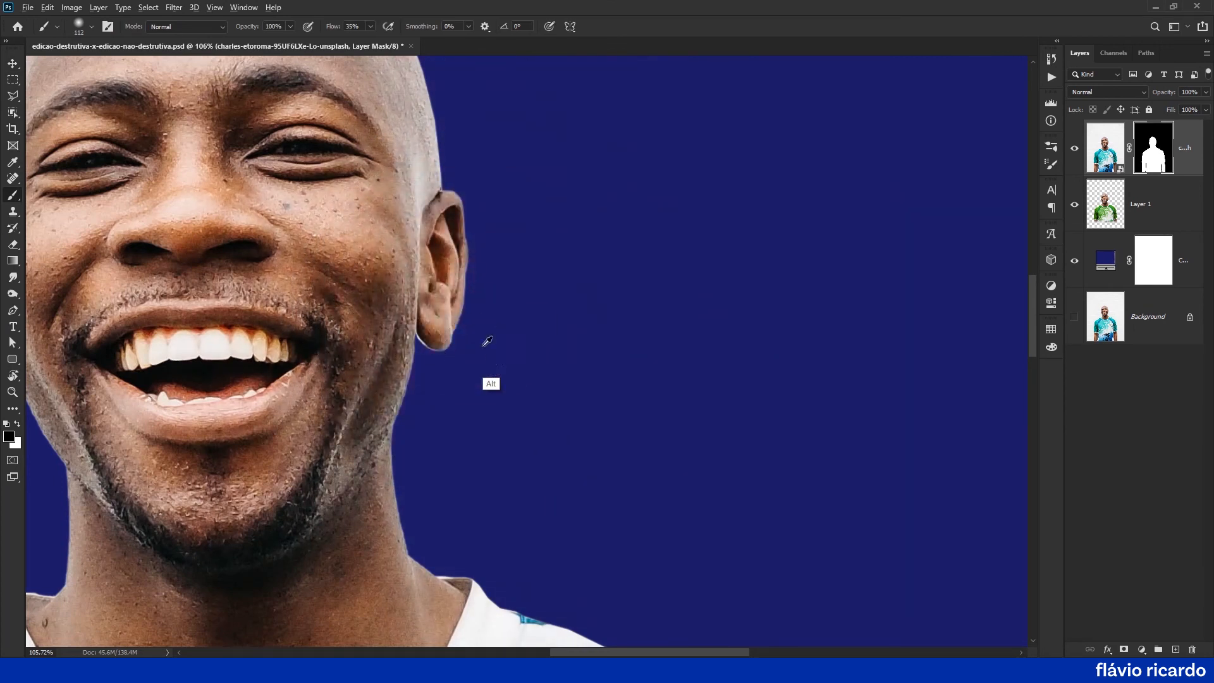
pyautogui.moveTo(482, 346); pyautogui.dragTo(483, 376)
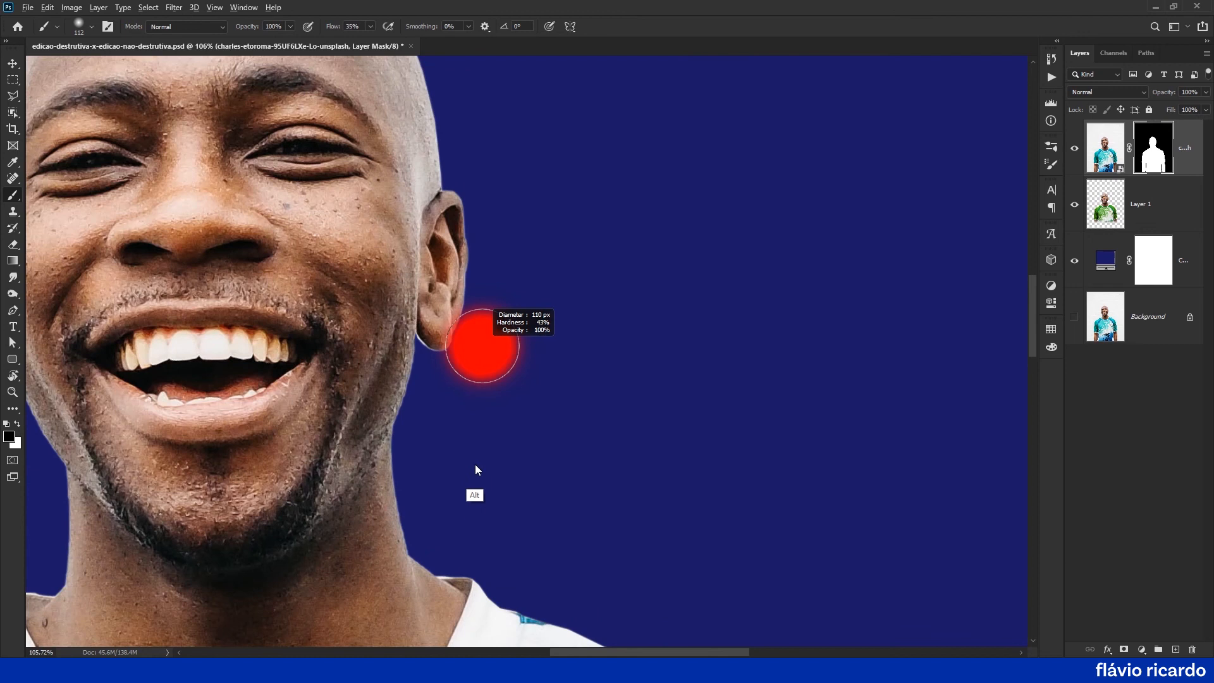
pyautogui.moveTo(474, 482); pyautogui.dragTo(474, 485)
pyautogui.moveTo(500, 382); pyautogui.dragTo(473, 382)
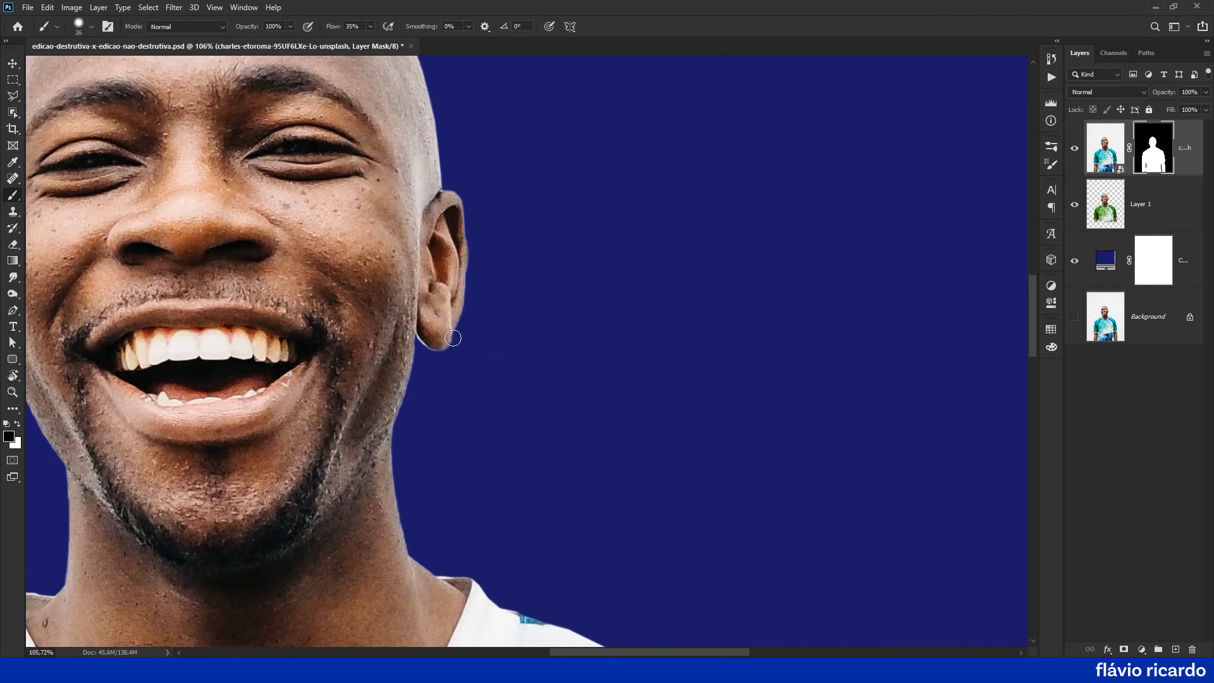
# - Try revealing the original backdrop beside the earlobe with white paint on the mask, hiding Layer 1, and undo the strokes
pyautogui.press('x')
pyautogui.moveTo(466, 320); pyautogui.dragTo(436, 357)
pyautogui.click(1074, 205)
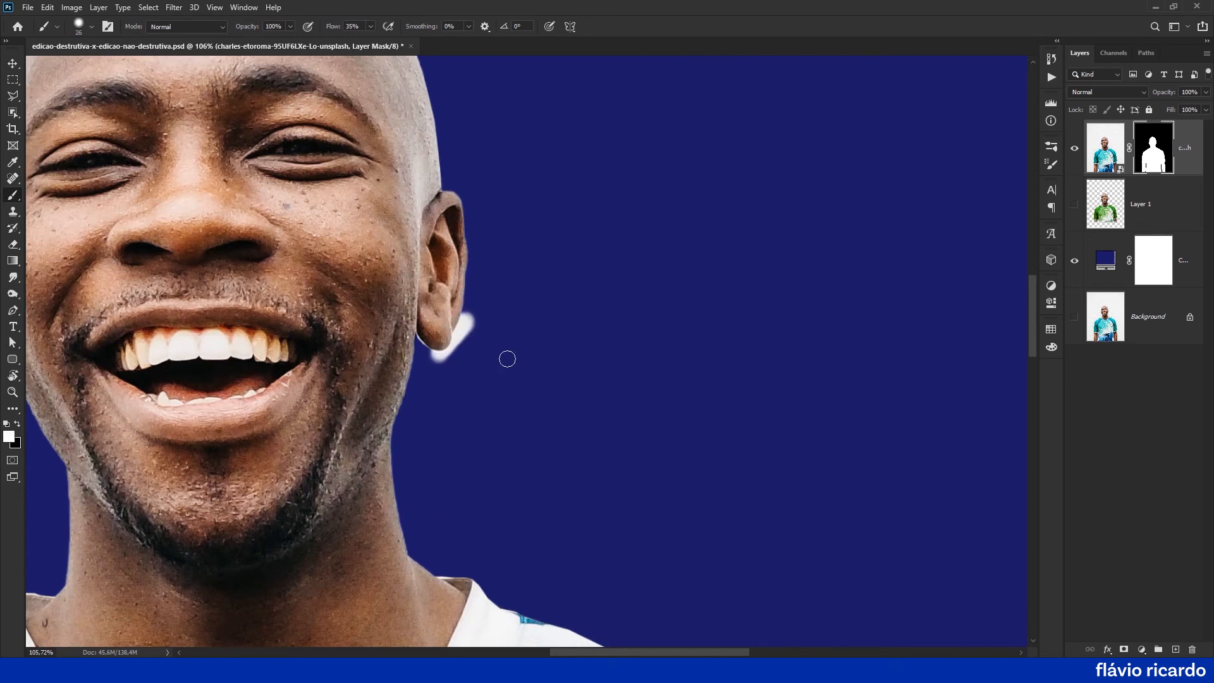
pyautogui.moveTo(468, 309); pyautogui.dragTo(542, 367)
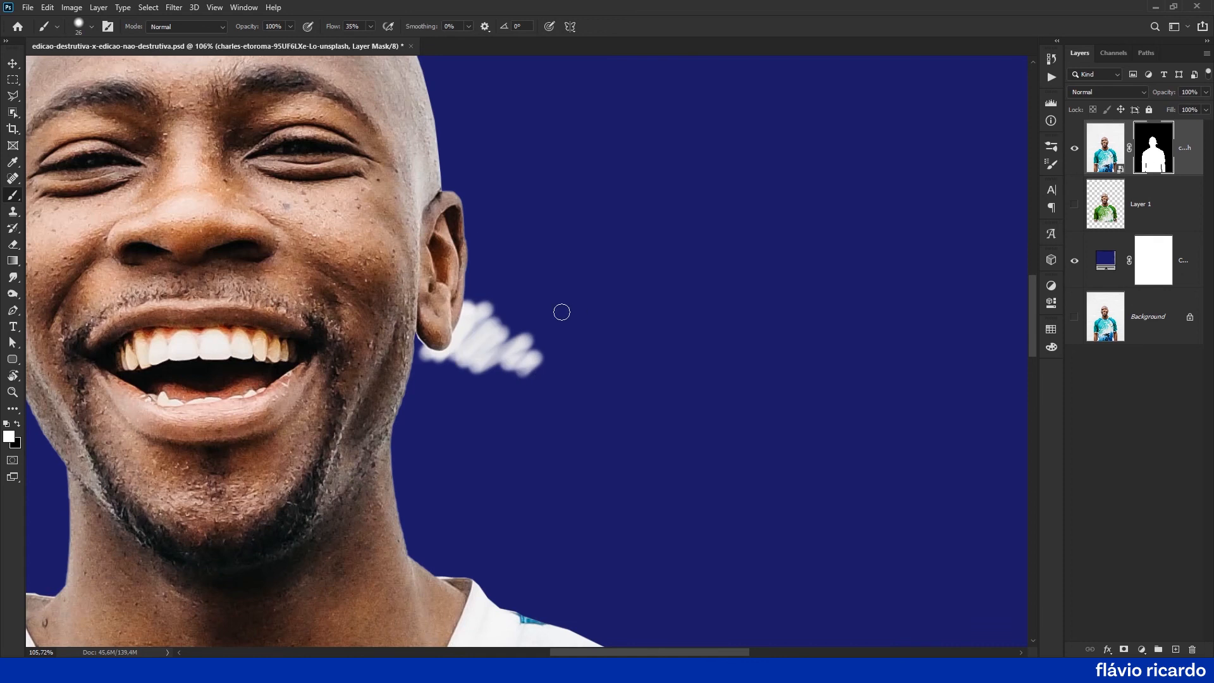
pyautogui.hotkey('ctrl', 'z')
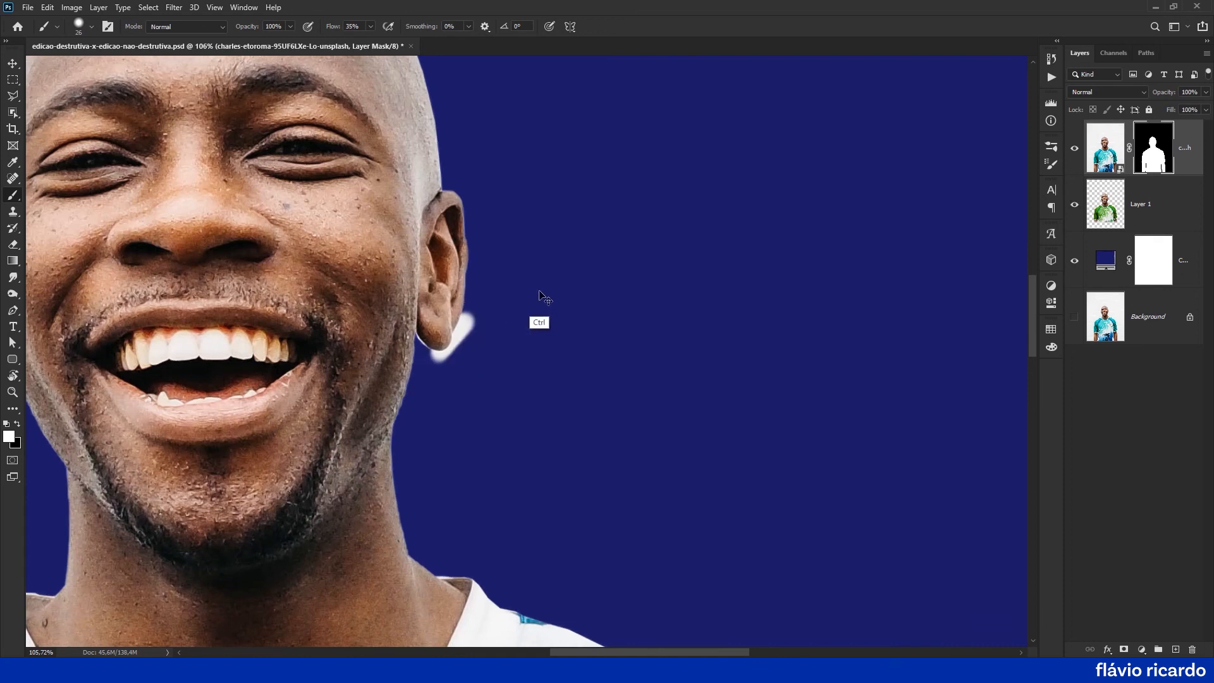
pyautogui.hotkey('ctrl', 'z')
pyautogui.hotkey('ctrl', 'z')
pyautogui.hotkey('ctrl', 'shift', 'z')
# - Paint black on the layer mask over the outer ear to hide it, raising the brush flow to 100%
pyautogui.press('x')
pyautogui.moveTo(449, 262)
pyautogui.mouseDown()
pyautogui.moveTo(463, 260)
pyautogui.moveTo(453, 320)
pyautogui.mouseUp()
pyautogui.click(371, 26)
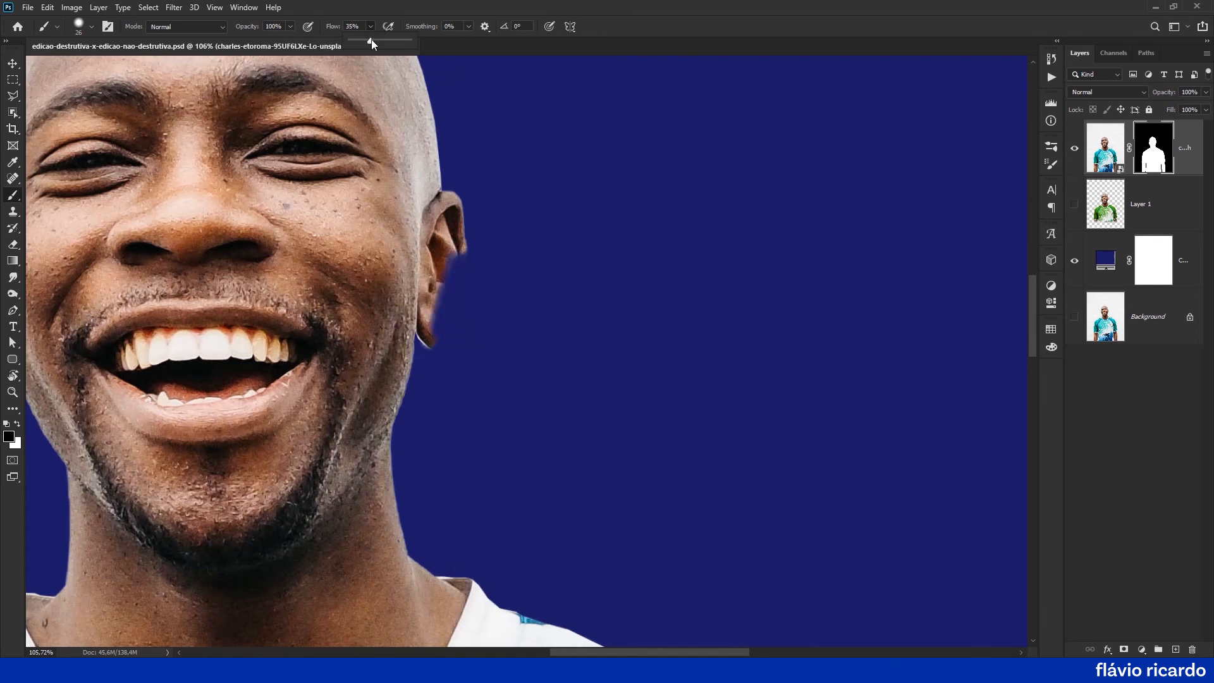
pyautogui.moveTo(372, 40); pyautogui.dragTo(412, 40)
pyautogui.moveTo(451, 285)
pyautogui.mouseDown()
pyautogui.moveTo(475, 280)
pyautogui.moveTo(473, 215)
pyautogui.mouseUp()
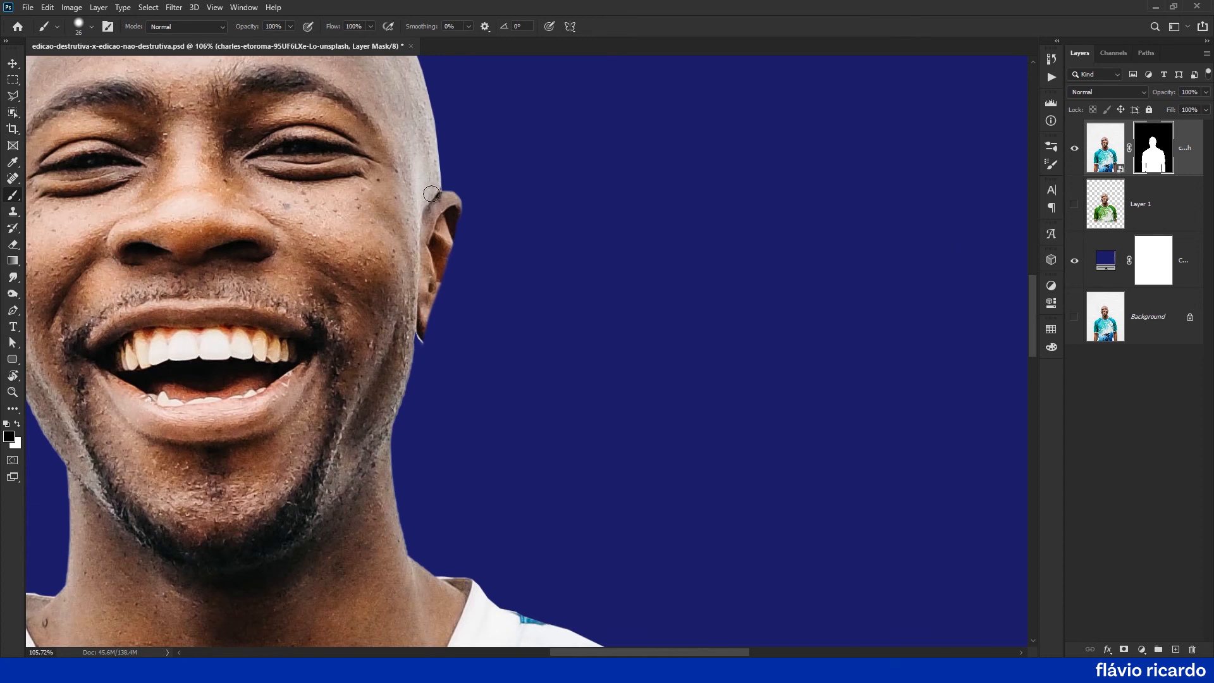
# - Paint white on the layer mask around the ear to bring the hidden parts back
pyautogui.press('x')
pyautogui.moveTo(422, 317)
pyautogui.mouseDown()
pyautogui.moveTo(465, 271)
pyautogui.moveTo(460, 210)
pyautogui.moveTo(443, 348)
pyautogui.moveTo(420, 355)
pyautogui.mouseUp()
pyautogui.moveTo(403, 326); pyautogui.dragTo(495, 382)
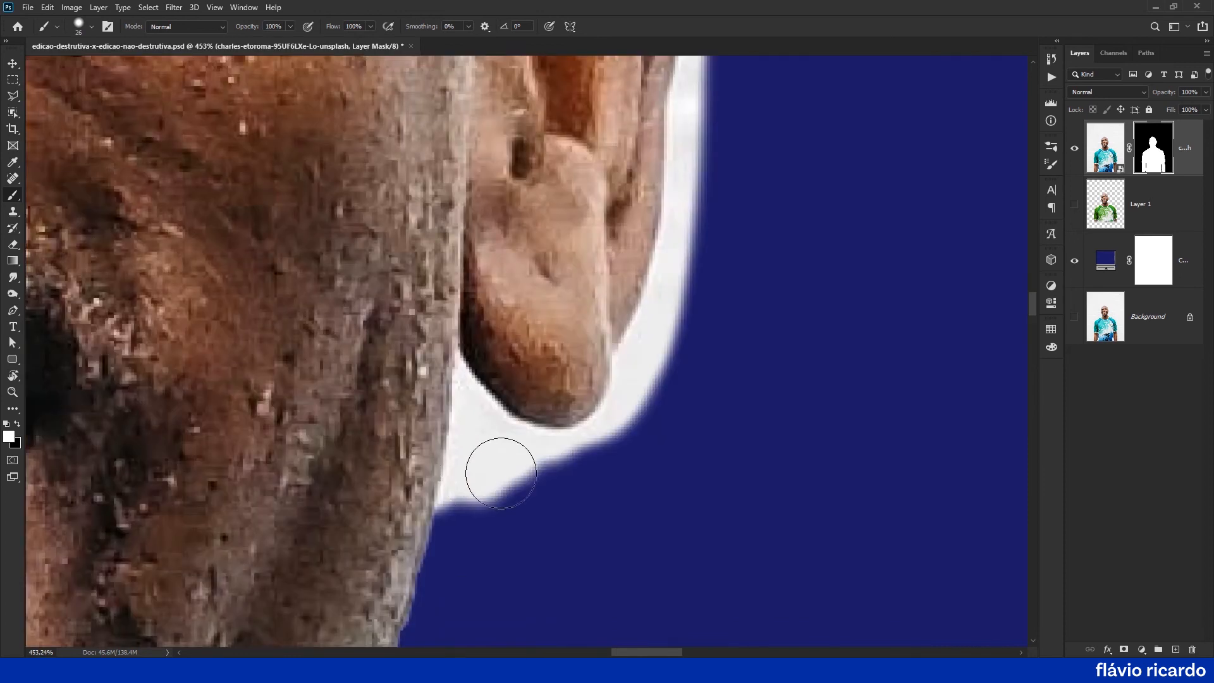
# - Reduce the brush to 5 px and paint black on the mask to trim the white halo below the earlobe
pyautogui.press('[')
pyautogui.press('[')
pyautogui.press('[')
pyautogui.press('[')
pyautogui.press('[')
pyautogui.press('[')
pyautogui.press('[')
pyautogui.press('[')
pyautogui.press('x')
pyautogui.moveTo(461, 370)
pyautogui.mouseDown()
pyautogui.moveTo(446, 509)
pyautogui.moveTo(531, 442)
pyautogui.moveTo(607, 430)
pyautogui.moveTo(632, 407)
pyautogui.moveTo(481, 424)
pyautogui.mouseUp()
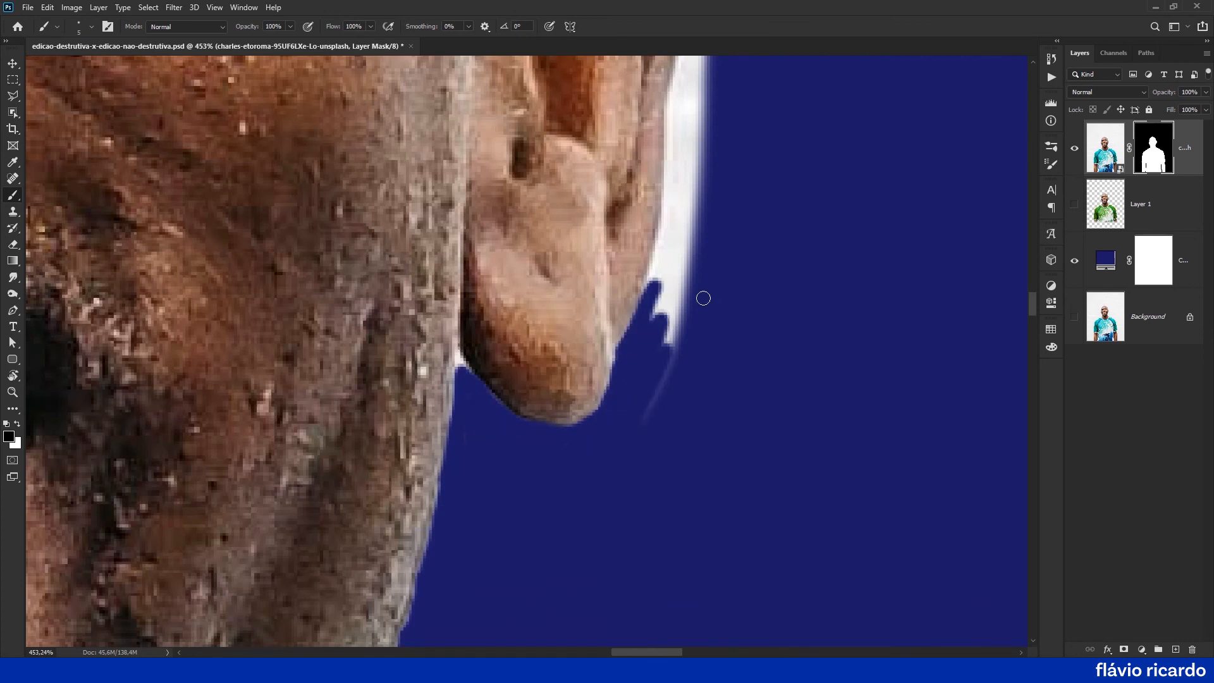
# - Paint black on the mask to trim the remaining halo along the ear's outer edge, reducing the brush to 1 px for fine spots
pyautogui.moveTo(701, 298)
pyautogui.mouseDown()
pyautogui.moveTo(661, 256)
pyautogui.moveTo(683, 167)
pyautogui.mouseUp()
pyautogui.moveTo(592, 82); pyautogui.dragTo(551, 214)
pyautogui.moveTo(446, 169)
pyautogui.mouseDown()
pyautogui.moveTo(498, 239)
pyautogui.moveTo(535, 322)
pyautogui.moveTo(557, 522)
pyautogui.moveTo(555, 256)
pyautogui.mouseUp()
pyautogui.moveTo(536, 294)
pyautogui.mouseDown()
pyautogui.moveTo(555, 467)
pyautogui.moveTo(563, 126)
pyautogui.mouseUp()
pyautogui.moveTo(556, 63); pyautogui.dragTo(557, 367)
pyautogui.moveTo(552, 419)
pyautogui.mouseDown()
pyautogui.moveTo(493, 249)
pyautogui.moveTo(445, 269)
pyautogui.mouseUp()
pyautogui.moveTo(560, 399); pyautogui.dragTo(582, 38)
pyautogui.press('[')
pyautogui.press('[')
pyautogui.press('[')
pyautogui.press('[')
pyautogui.moveTo(342, 309); pyautogui.dragTo(339, 332)
pyautogui.scroll(-10, 635, 405)
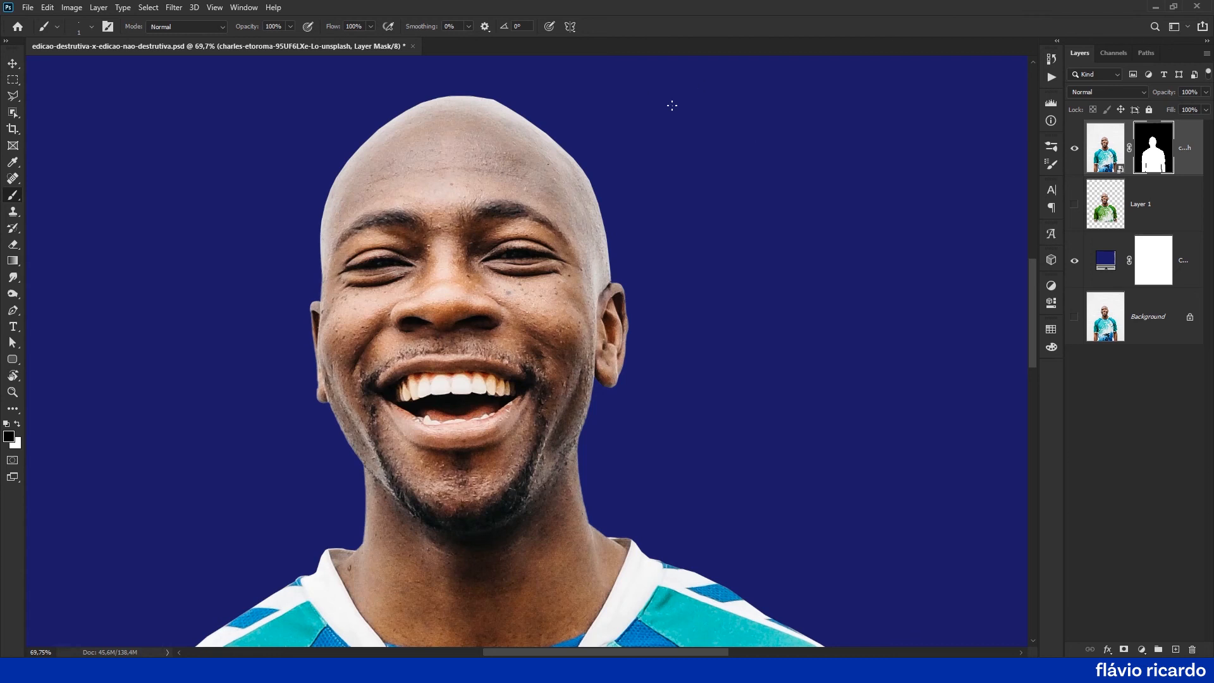
# - Touch up the angular cutout edge at the top of the head with black on the mask, using a 5 px brush
pyautogui.moveTo(471, 90); pyautogui.dragTo(551, 133)
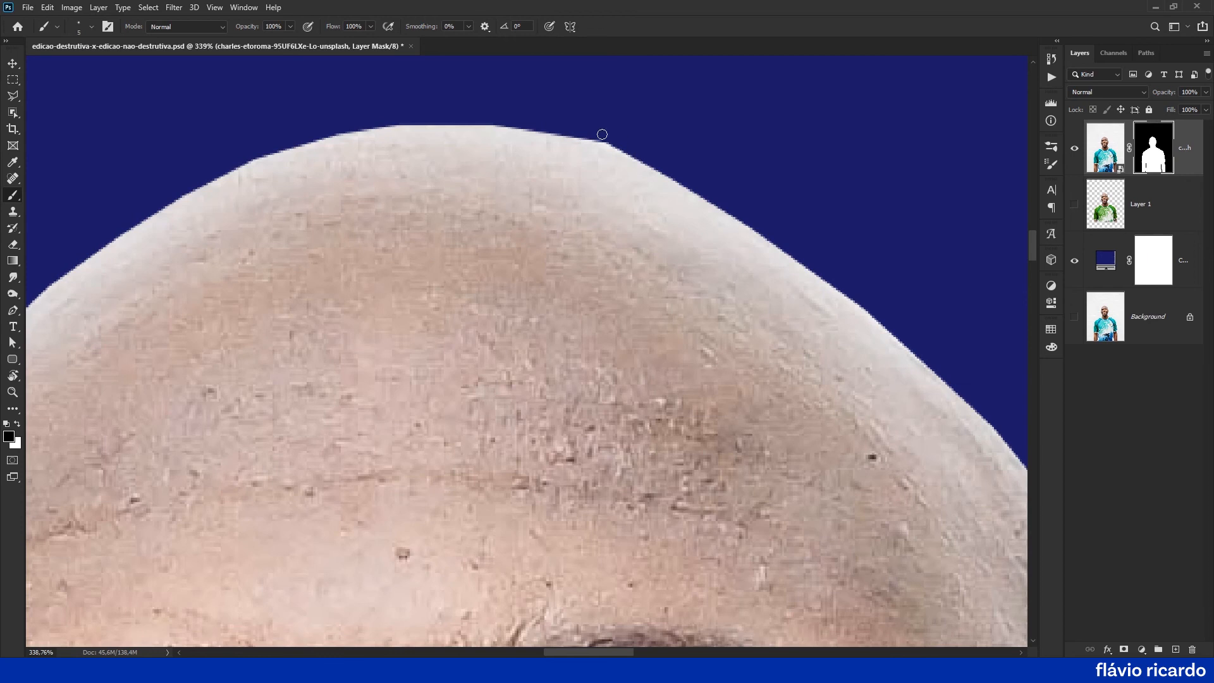
pyautogui.moveTo(595, 134); pyautogui.dragTo(584, 135)
pyautogui.hotkey('ctrl', 'space')
pyautogui.moveTo(762, 256); pyautogui.dragTo(642, 223)
pyautogui.moveTo(727, 354); pyautogui.dragTo(679, 332)
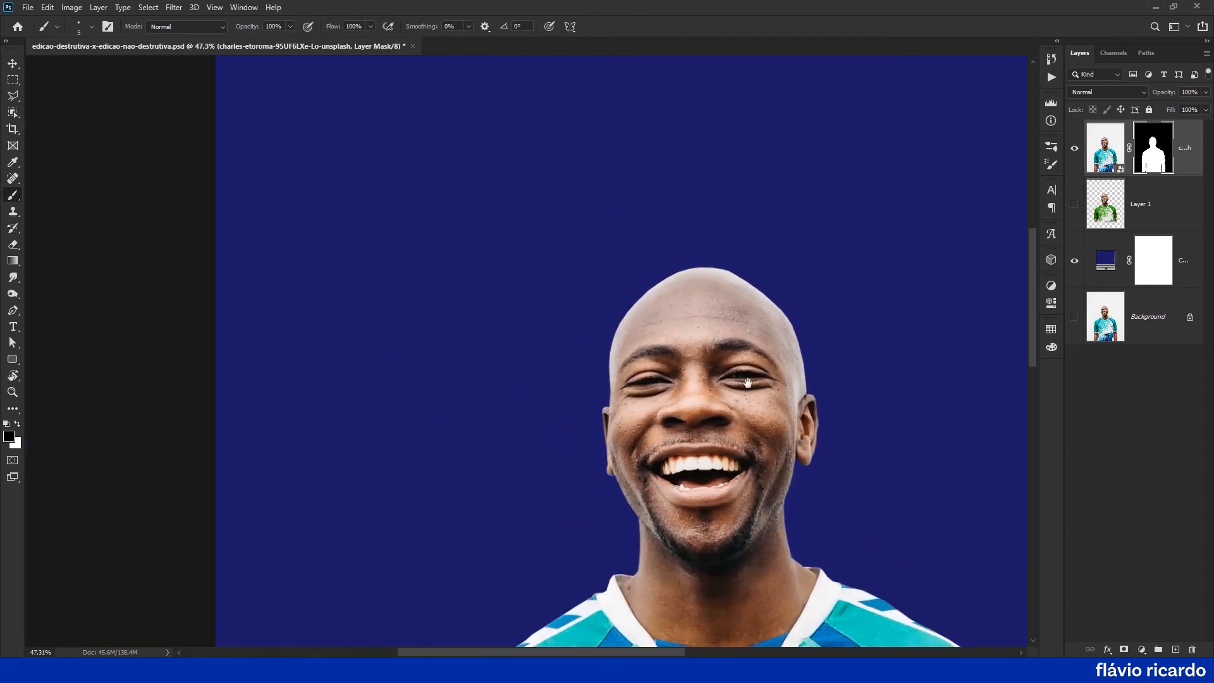
# - Feather the portrait's mask edge in Select and Mask and inspect the cutout around the head
pyautogui.press('space')
pyautogui.moveTo(736, 384); pyautogui.dragTo(573, 221)
pyautogui.doubleClick(1151, 163)
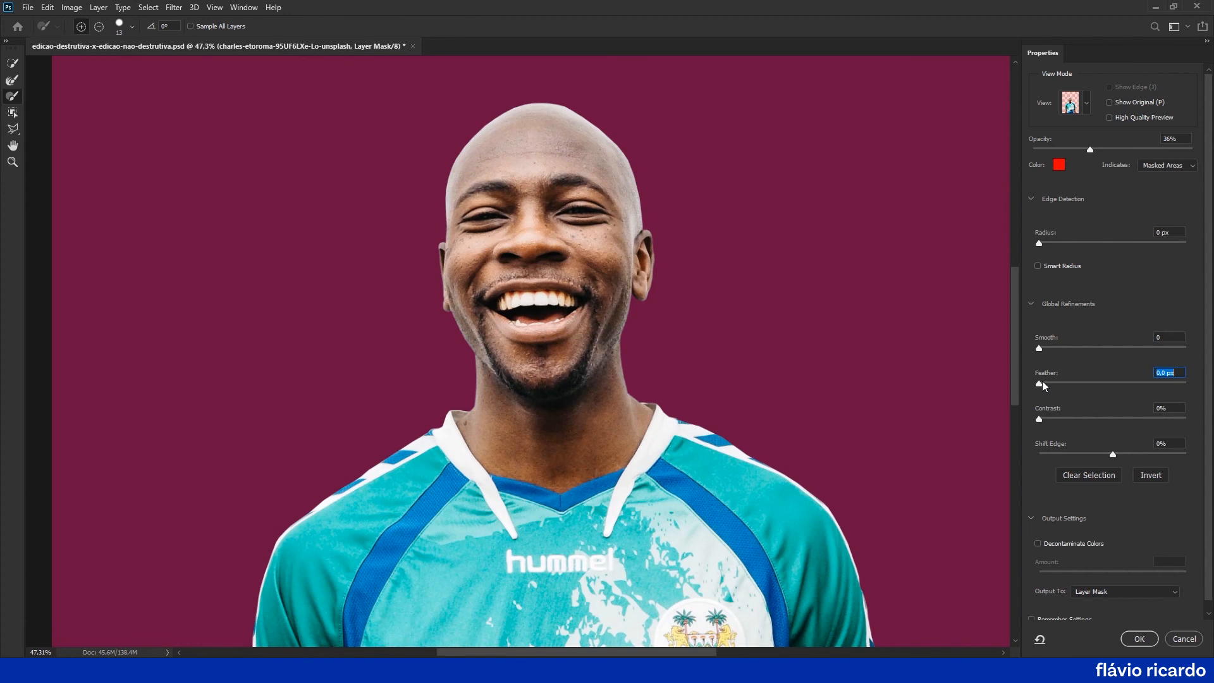
pyautogui.click(1139, 639)
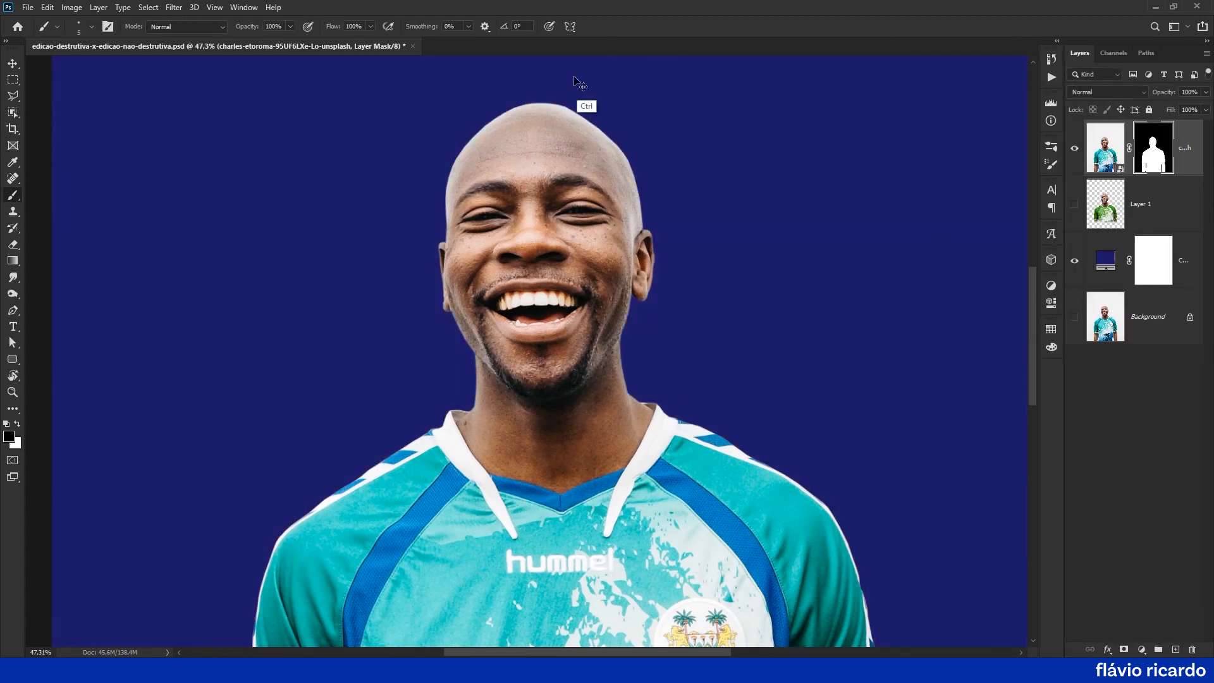
pyautogui.moveTo(553, 119); pyautogui.dragTo(659, 156)
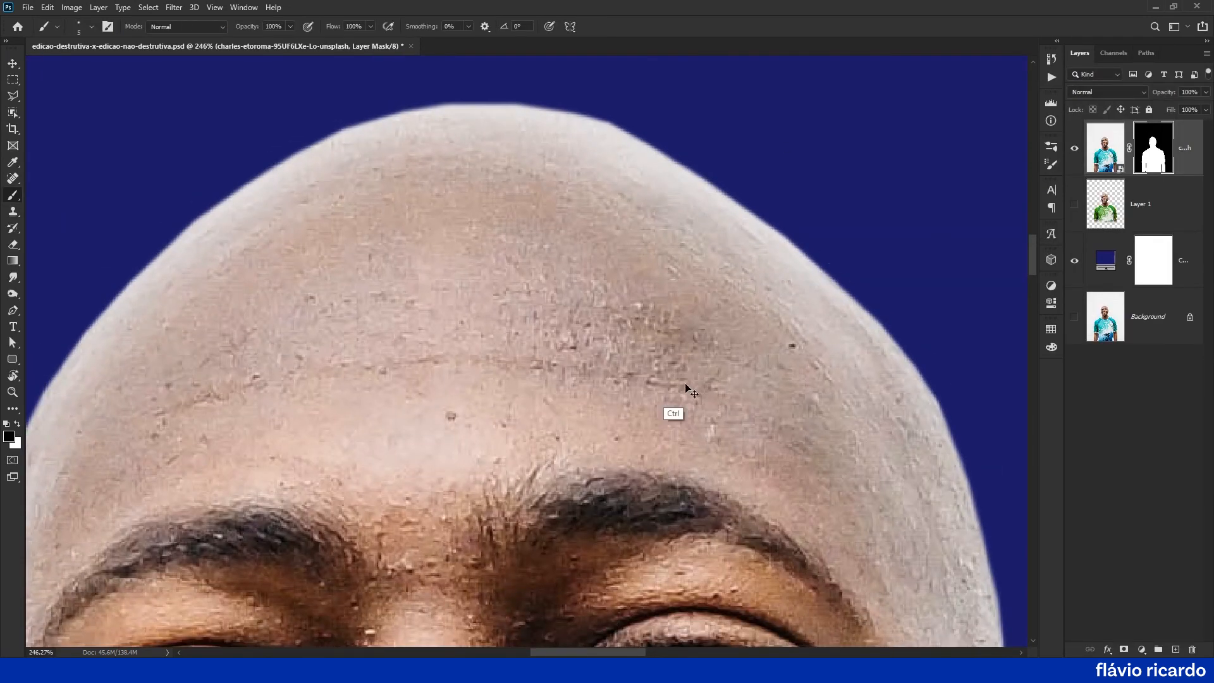
pyautogui.moveTo(733, 349); pyautogui.dragTo(659, 345)
pyautogui.moveTo(687, 446); pyautogui.dragTo(549, 237)
pyautogui.moveTo(625, 367); pyautogui.dragTo(577, 295)
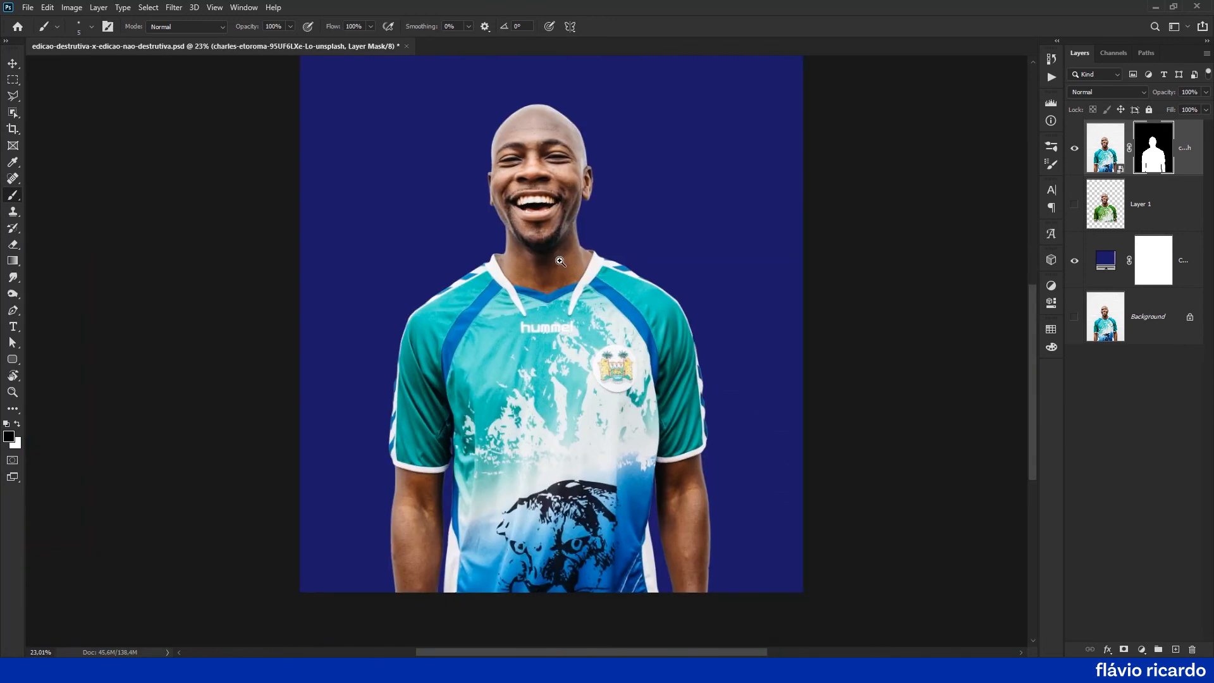
pyautogui.keyDown('ctrl'); pyautogui.click(569, 294); pyautogui.keyUp('ctrl')
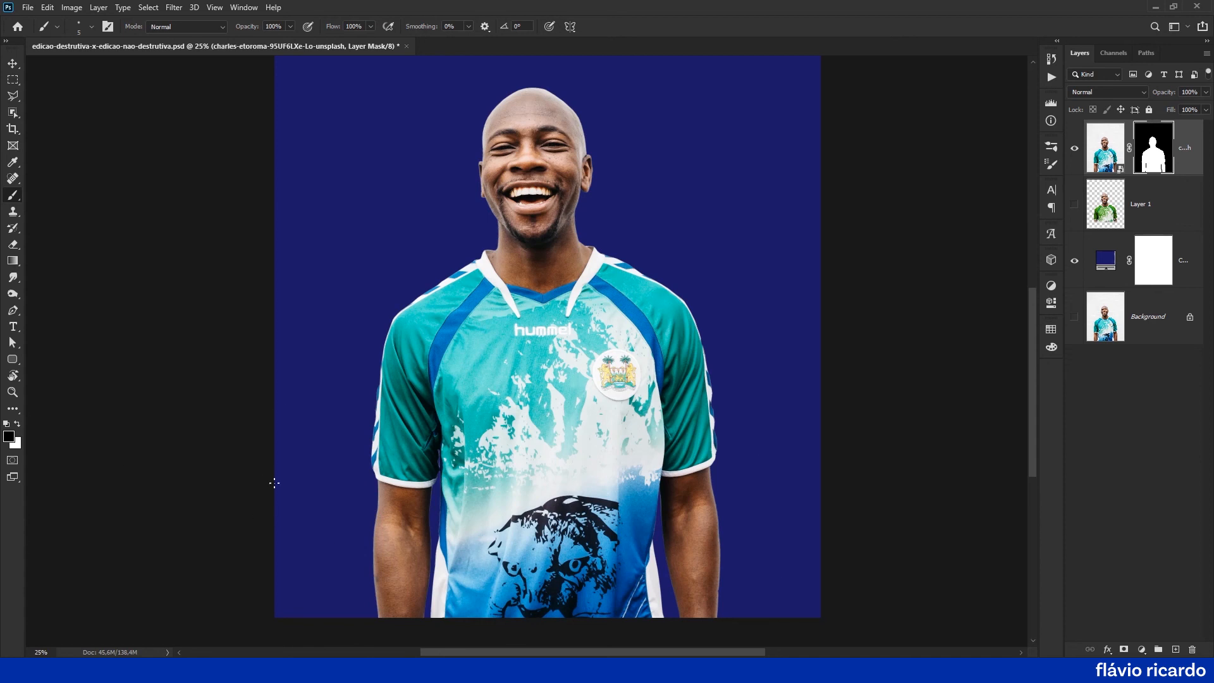
# - Fade out the lower body by drawing a black gradient upward from the canvas bottom on the layer mask
pyautogui.press('m')
pyautogui.moveTo(257, 452); pyautogui.dragTo(936, 607)
pyautogui.press('g')
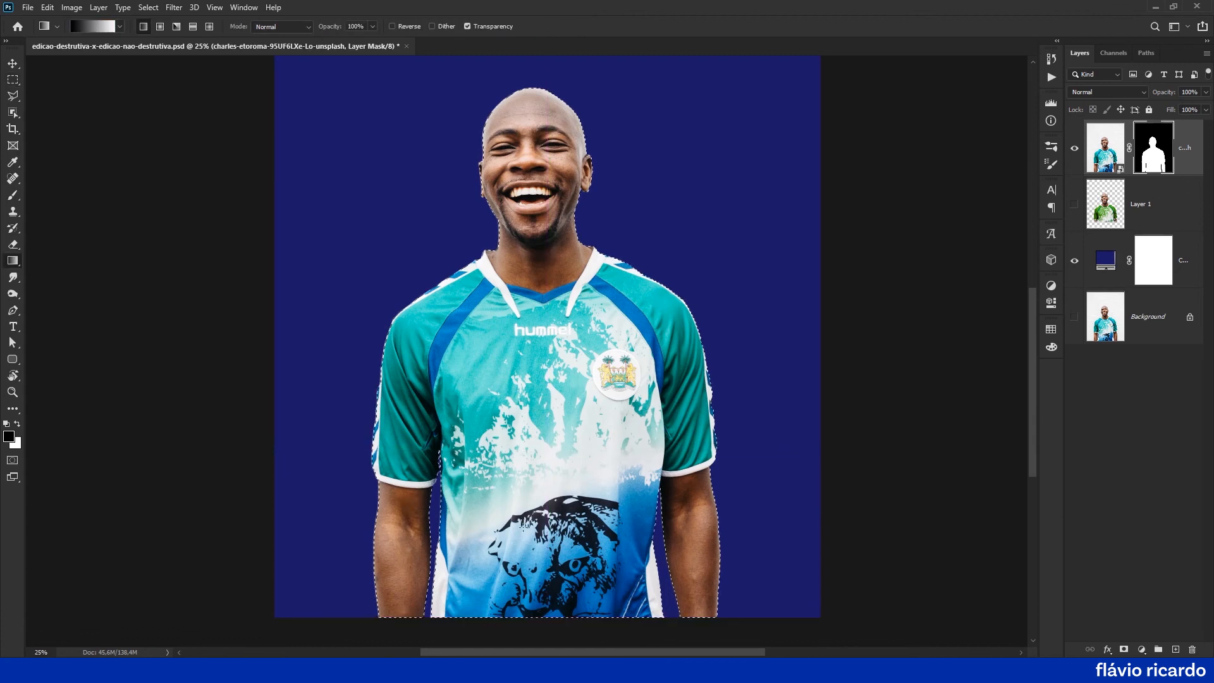
pyautogui.moveTo(543, 615); pyautogui.dragTo(551, 475)
pyautogui.moveTo(544, 611); pyautogui.dragTo(550, 432)
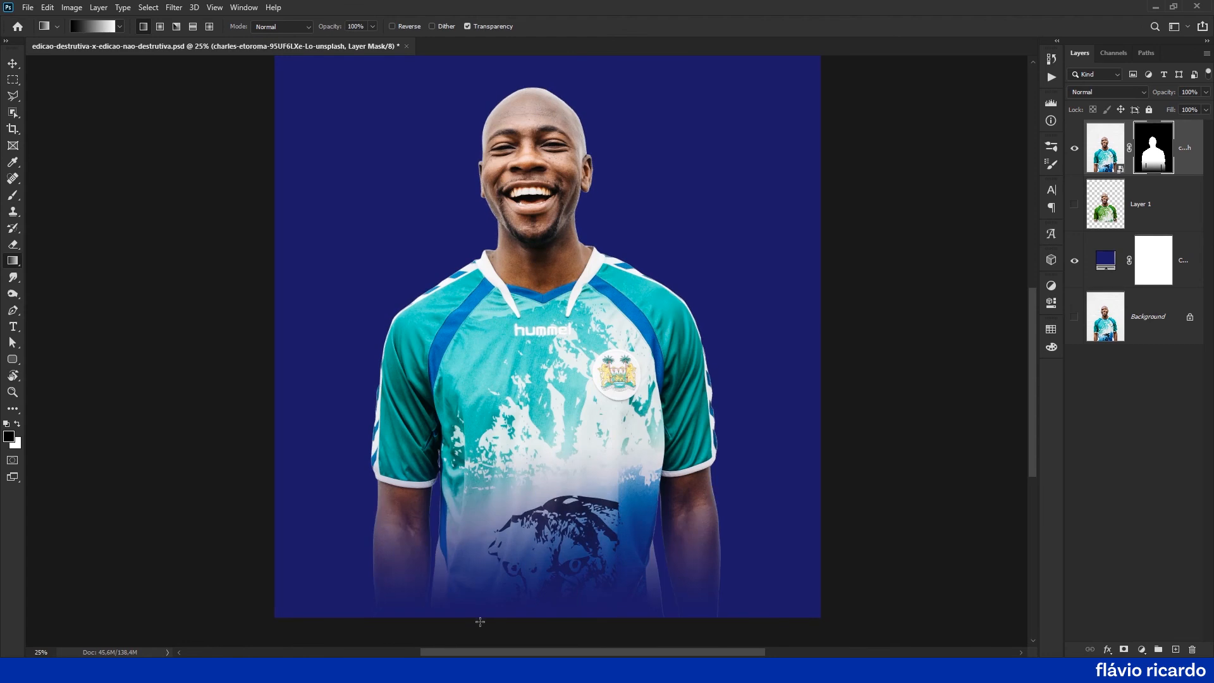
# - Restore the body by filling the "selection" channel area of the mask with white, redraw the bottom fade with a gradient, and deselect
pyautogui.click(1121, 54)
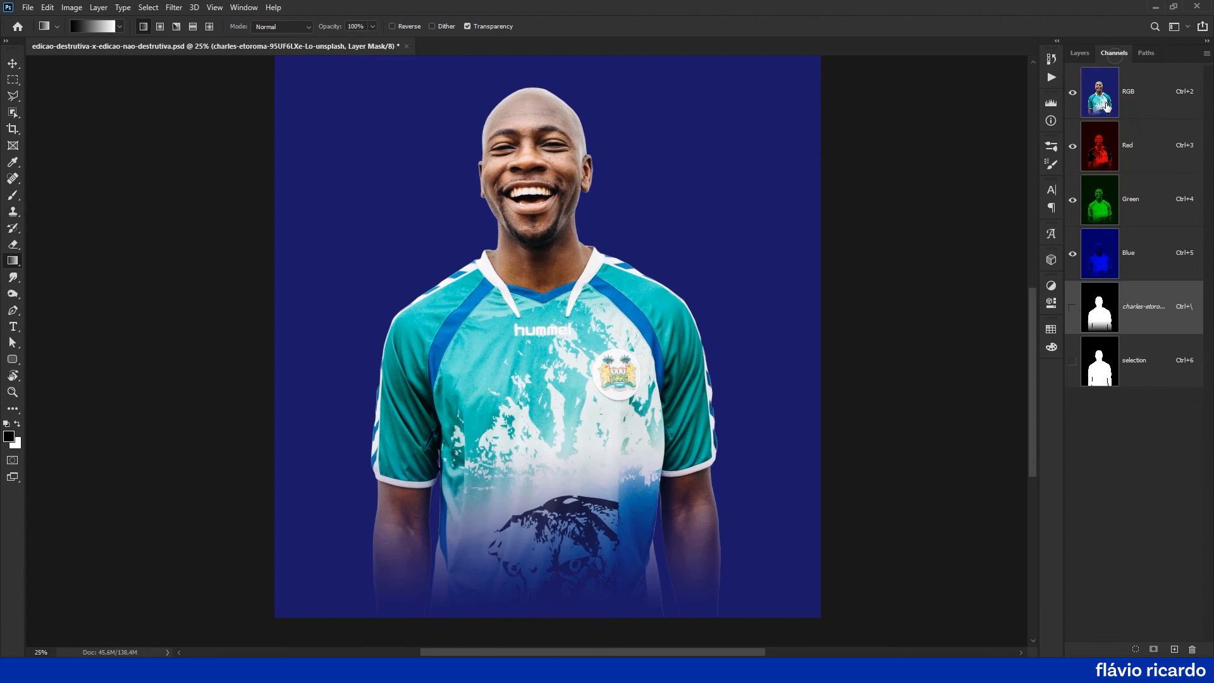
pyautogui.keyDown('ctrl'); pyautogui.click(1102, 373); pyautogui.keyUp('ctrl')
pyautogui.click(1080, 53)
pyautogui.hotkey('ctrl', 'BackSpace')
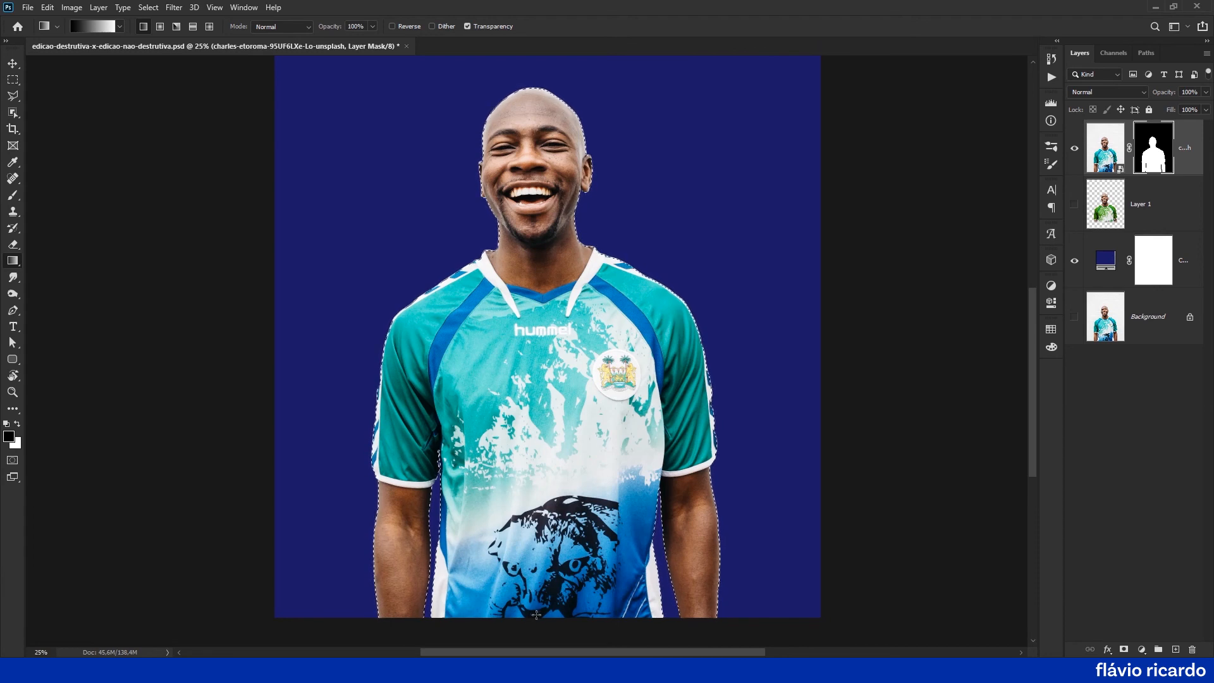
pyautogui.moveTo(536, 616); pyautogui.dragTo(544, 452)
pyautogui.hotkey('ctrl', 'd')
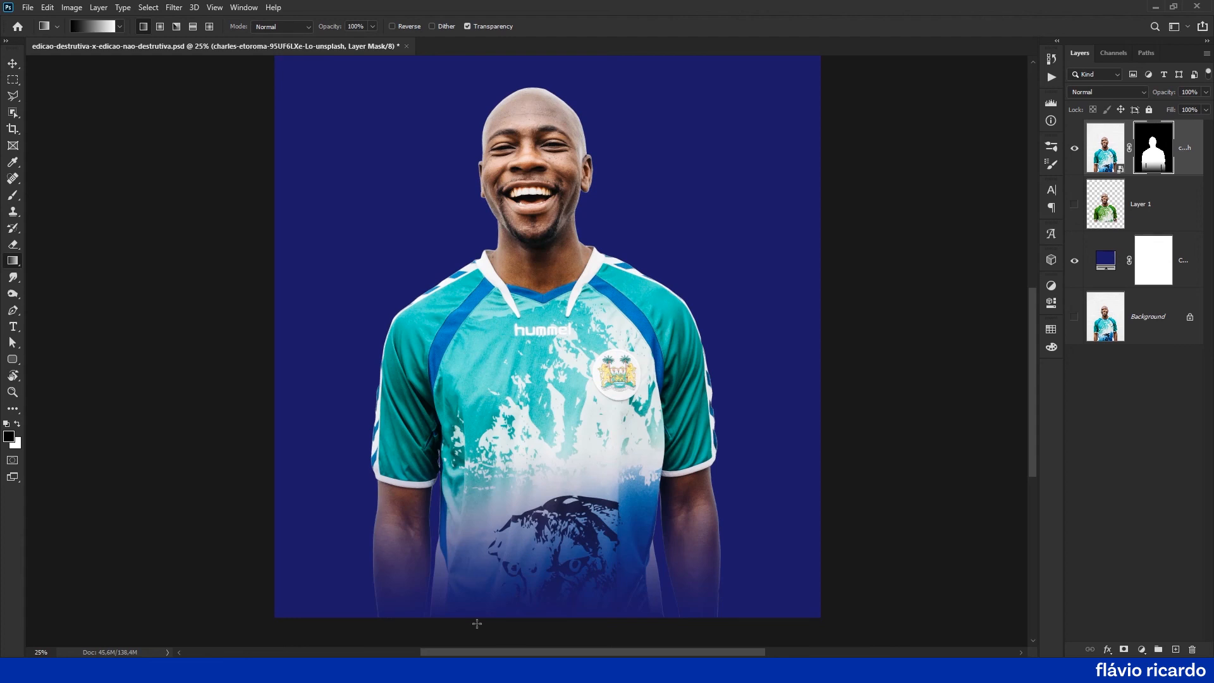
# - Make Layer 1 visible again and compare it with the masked smart object by toggling the latter's visibility
pyautogui.click(1074, 150)
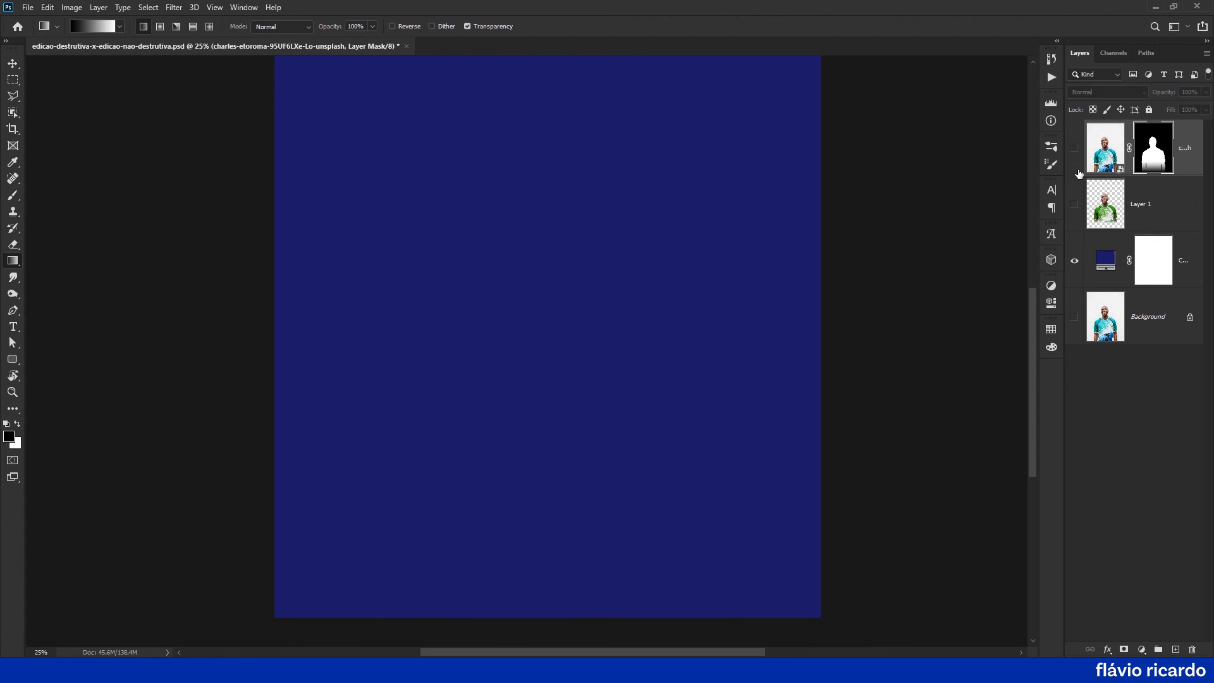
pyautogui.click(1076, 207)
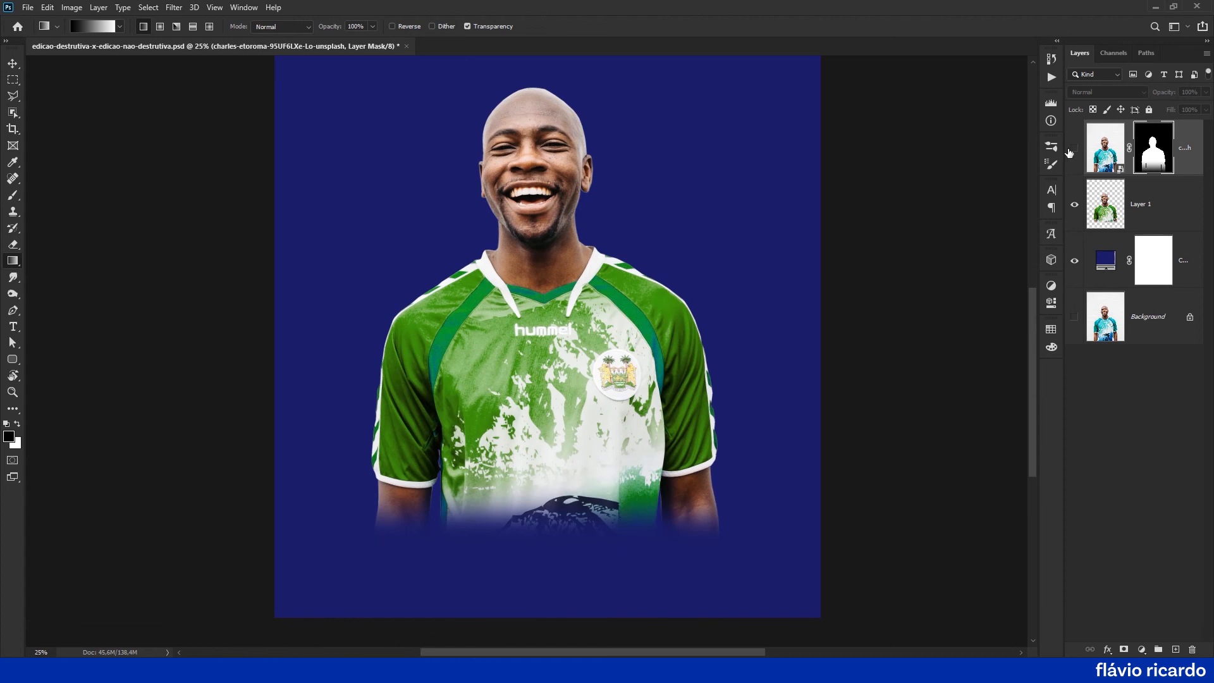
pyautogui.click(1074, 149)
# - Add a Hue/Saturation adjustment layer above the portrait smart object and clip it to that layer
pyautogui.click(1106, 147)
pyautogui.click(1142, 650)
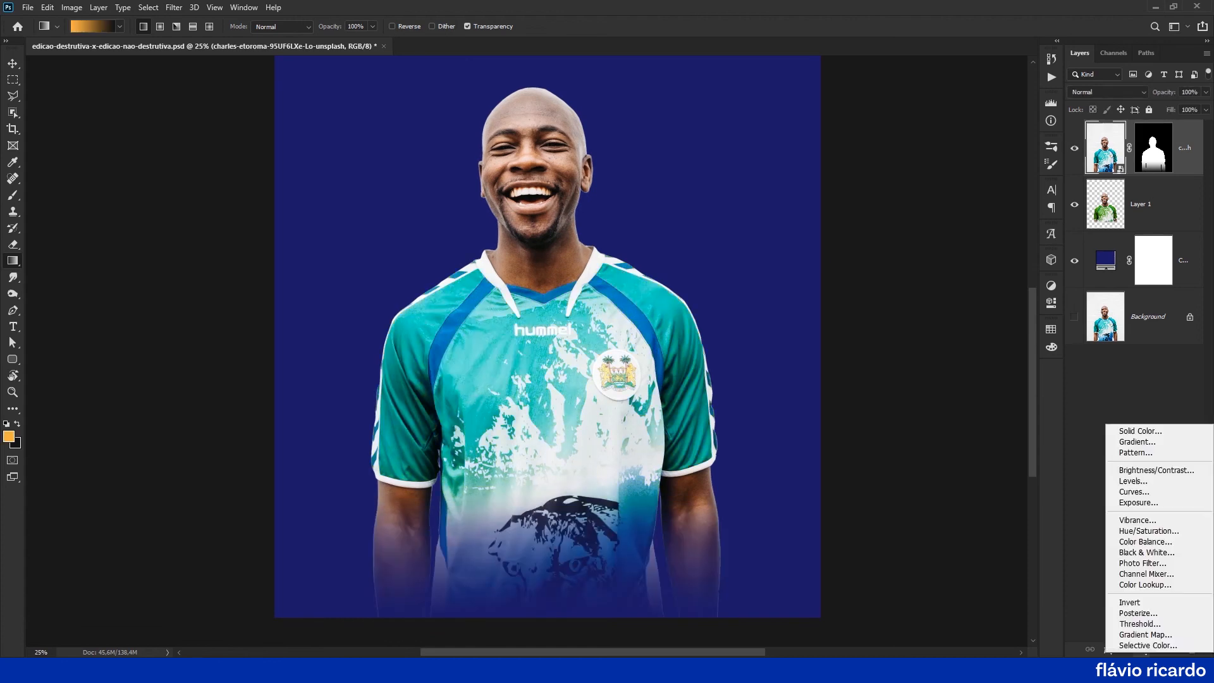
pyautogui.click(1145, 530)
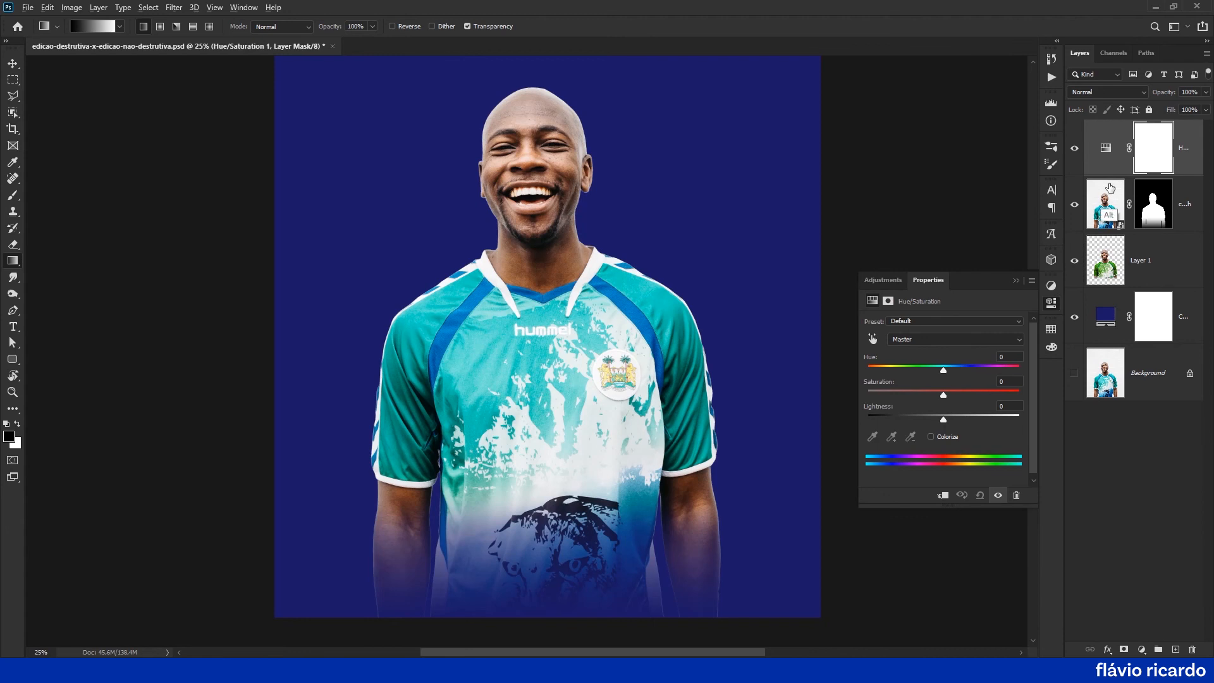
pyautogui.keyDown('alt'); pyautogui.click(1110, 173); pyautogui.keyUp('alt')
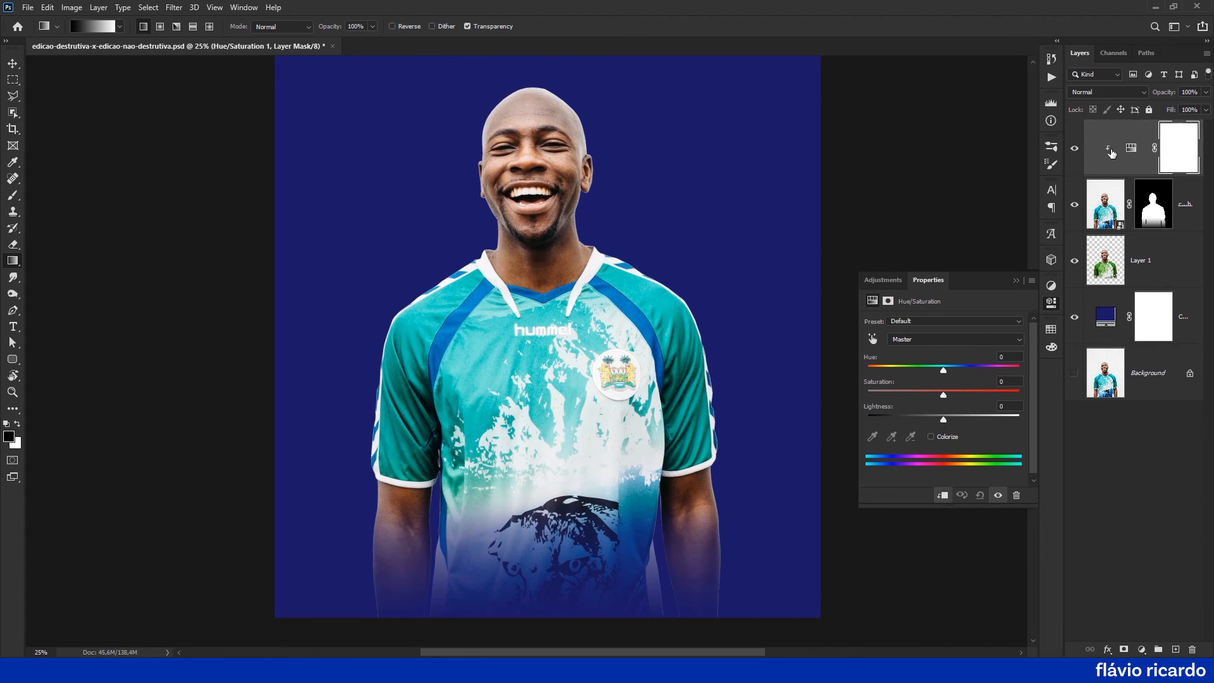
# - Set the Cyans range of the clipped Hue/Saturation adjustment to hue -33 and lightness -13 to turn the shirt green
pyautogui.click(928, 340)
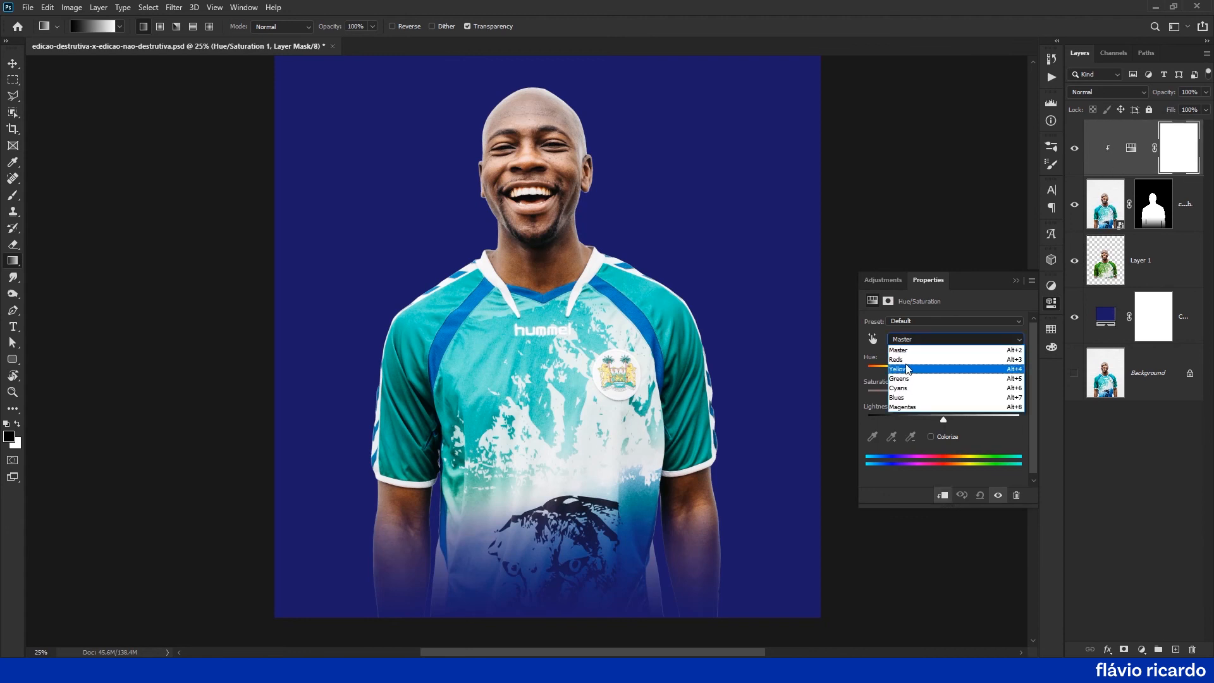
pyautogui.click(907, 388)
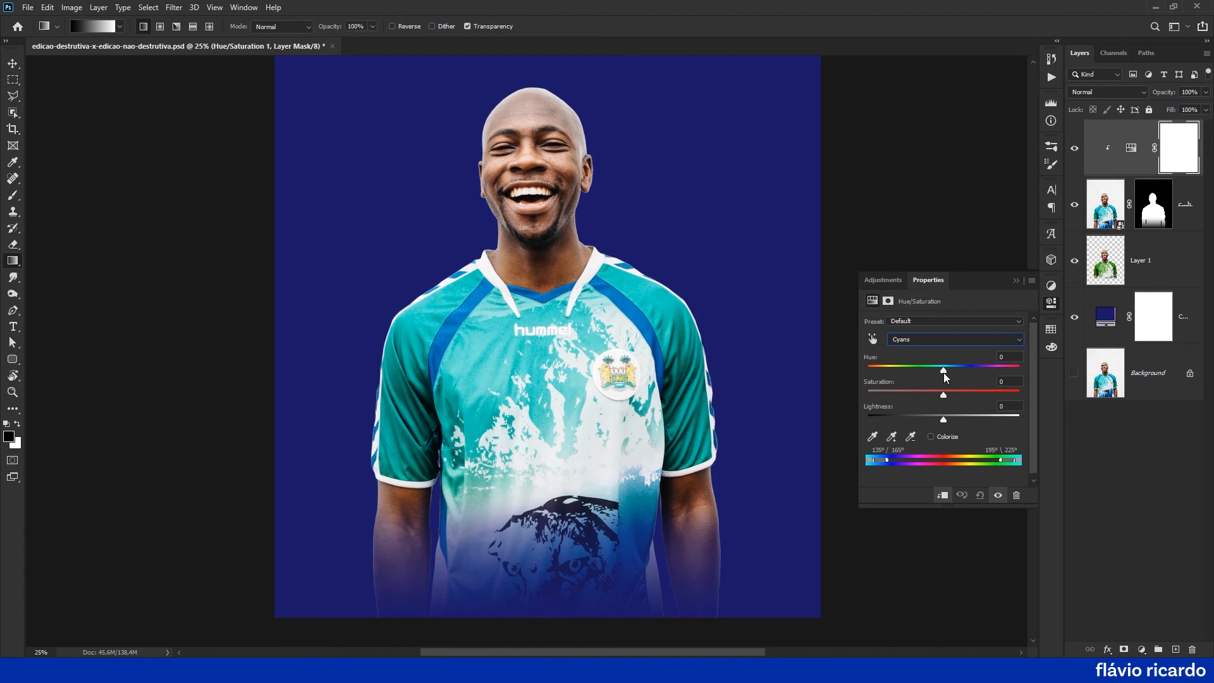
pyautogui.moveTo(943, 370); pyautogui.dragTo(919, 368)
pyautogui.click(936, 420)
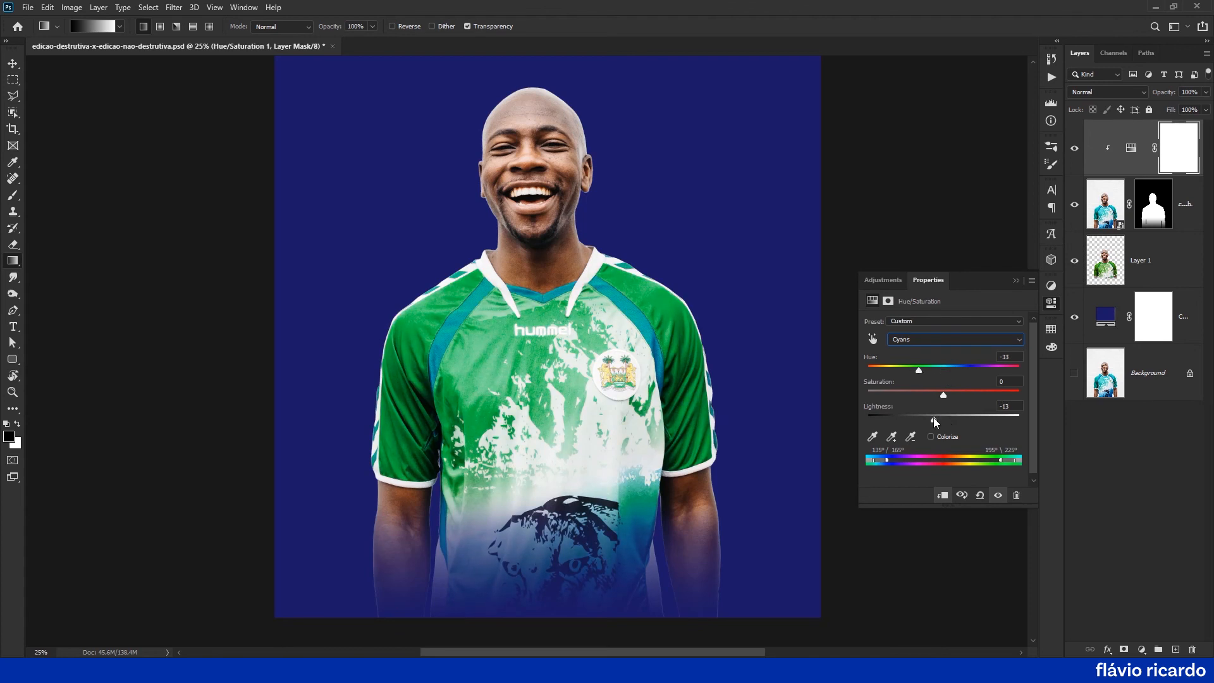
pyautogui.click(1051, 303)
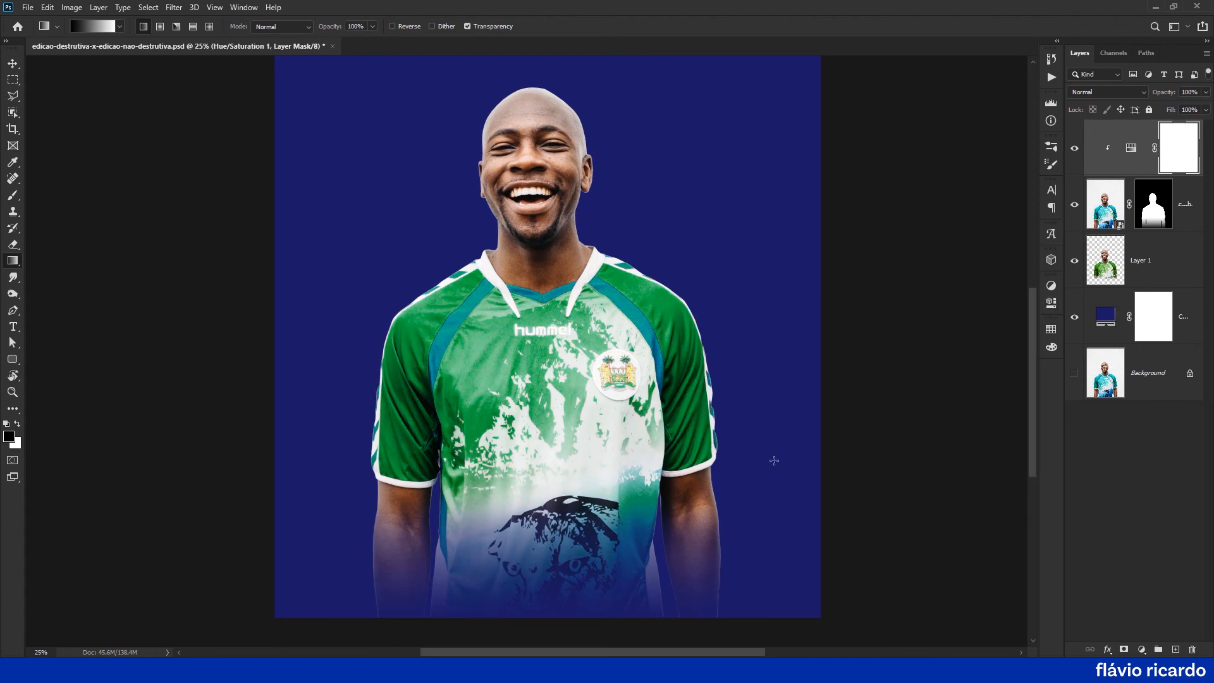
# - Compare the destructive Layer 1 with the non-destructive version by hiding and reshowing the portrait smart object and its Hue/Saturation adjustment
pyautogui.press('v')
pyautogui.scroll(-2, 697, 339)
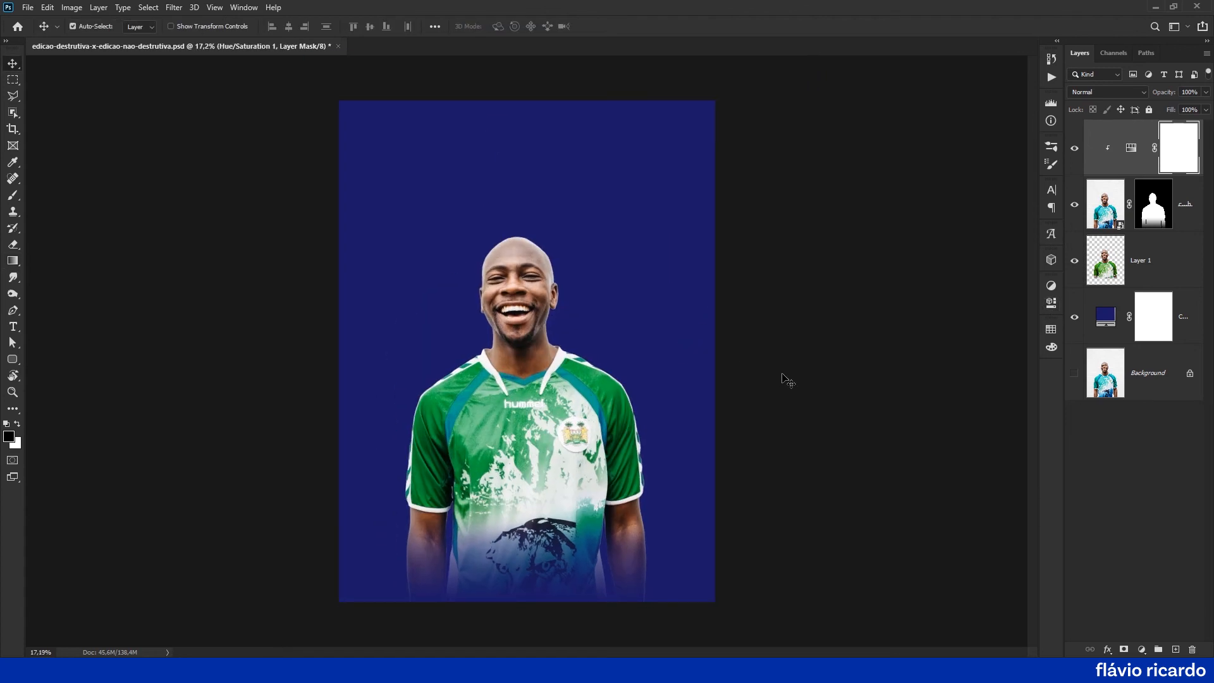
pyautogui.click(1074, 208)
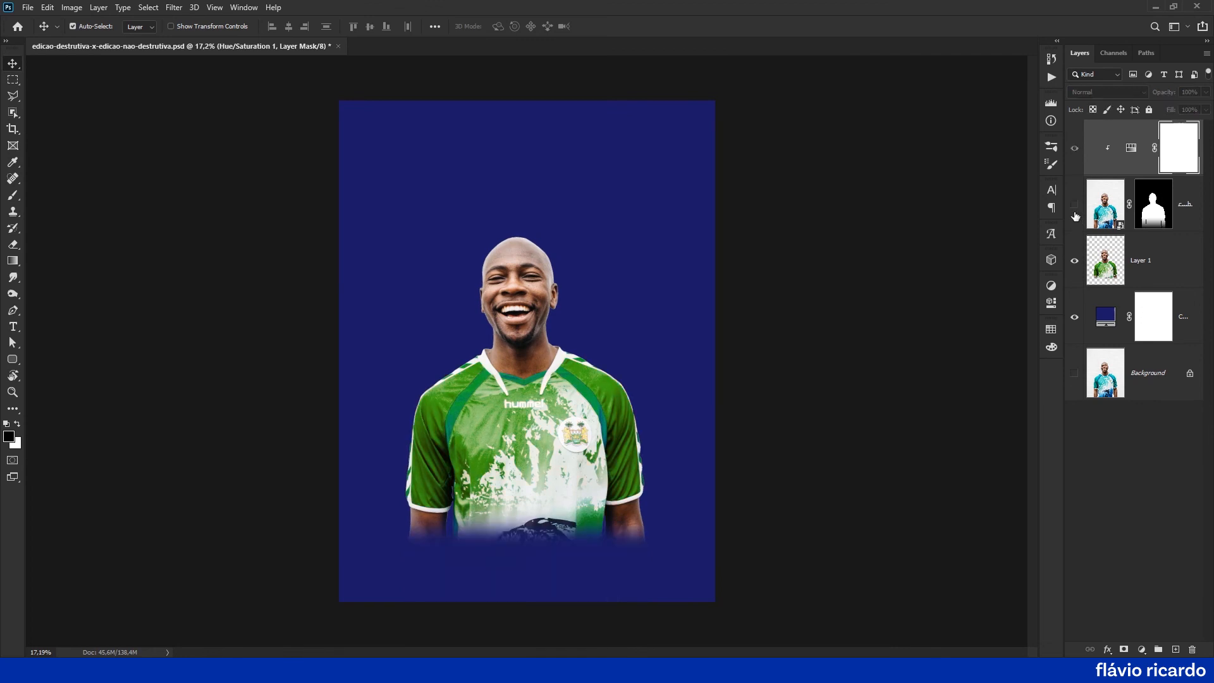
pyautogui.click(1074, 208)
pyautogui.click(1075, 148)
pyautogui.click(1074, 204)
pyautogui.click(1099, 273)
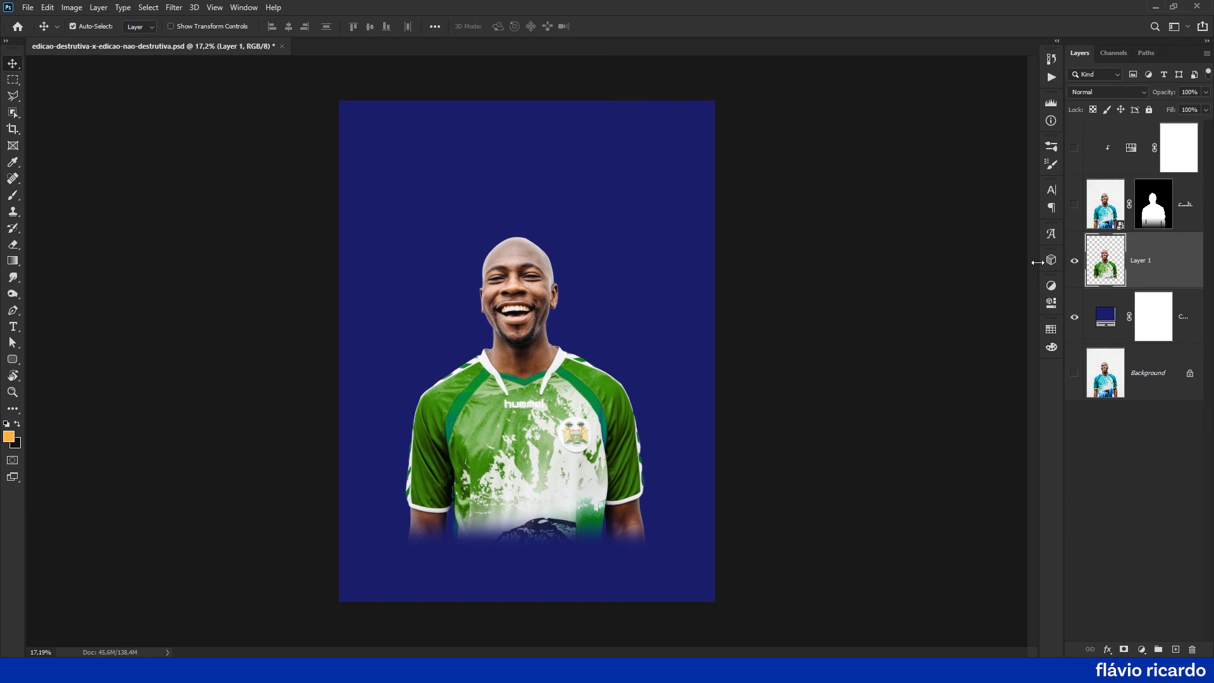
pyautogui.click(1075, 204)
pyautogui.click(1074, 148)
# - Open the portrait smart object's source image to examine the untouched original, and return to the main composition
pyautogui.click(1097, 209)
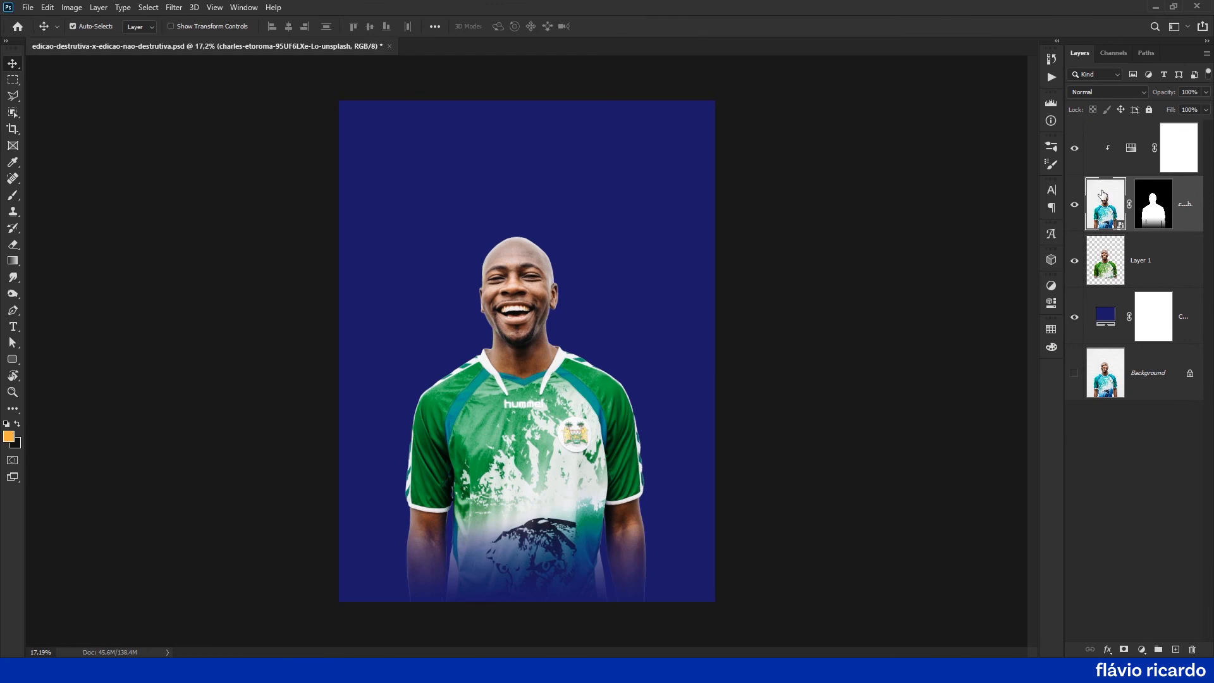
pyautogui.doubleClick(1120, 229)
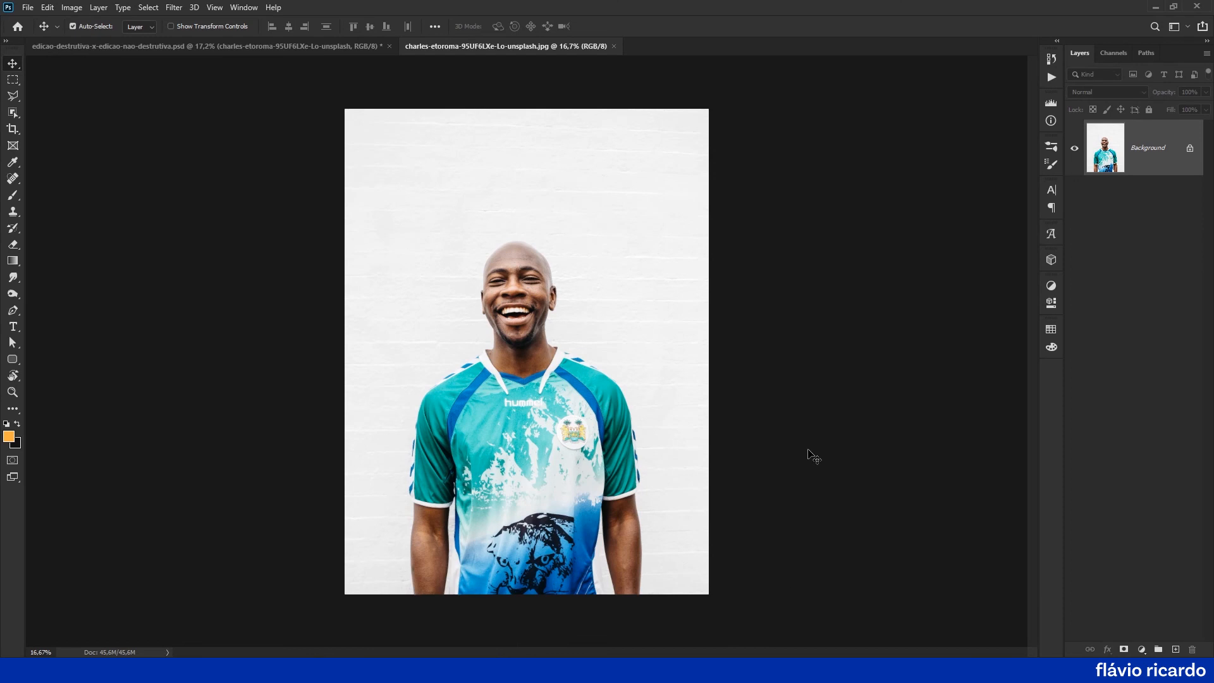
pyautogui.click(256, 46)
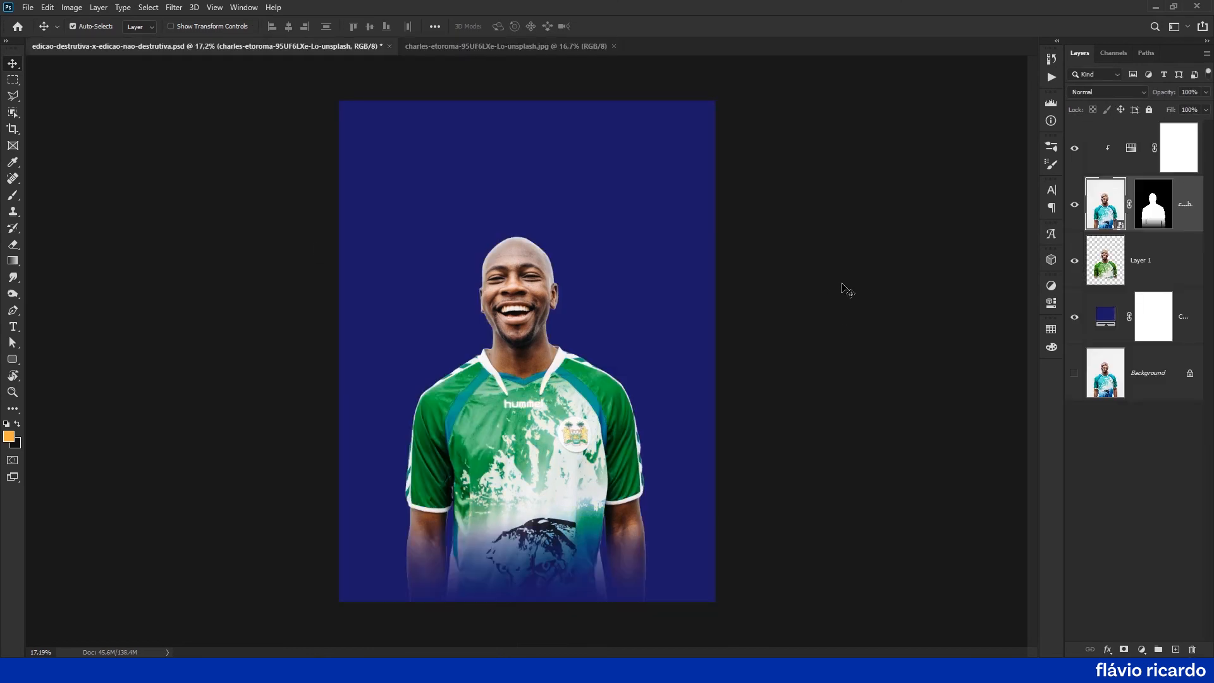